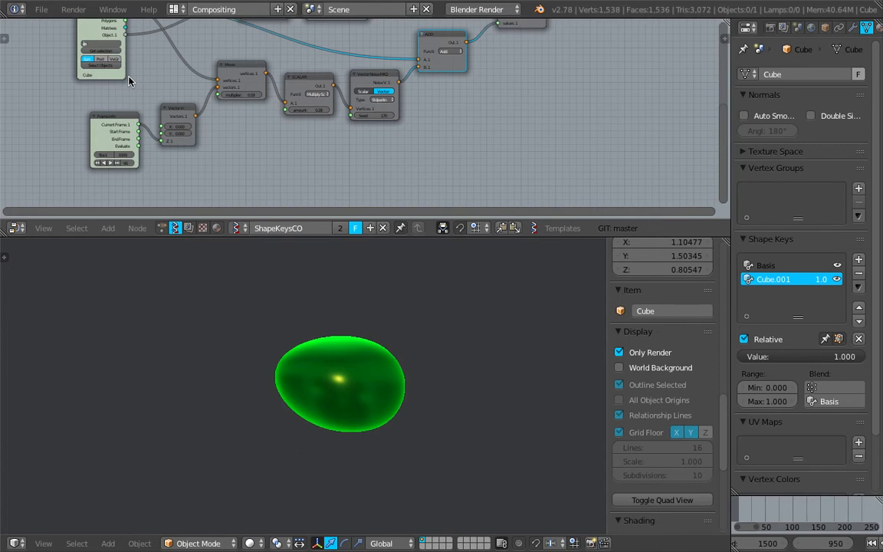
- Enlarge the node editor and examine the ShapeKeysCO tree, starting from the object input node
middle_drag(465, 88, 491, 133)
drag(496, 237, 498, 309)
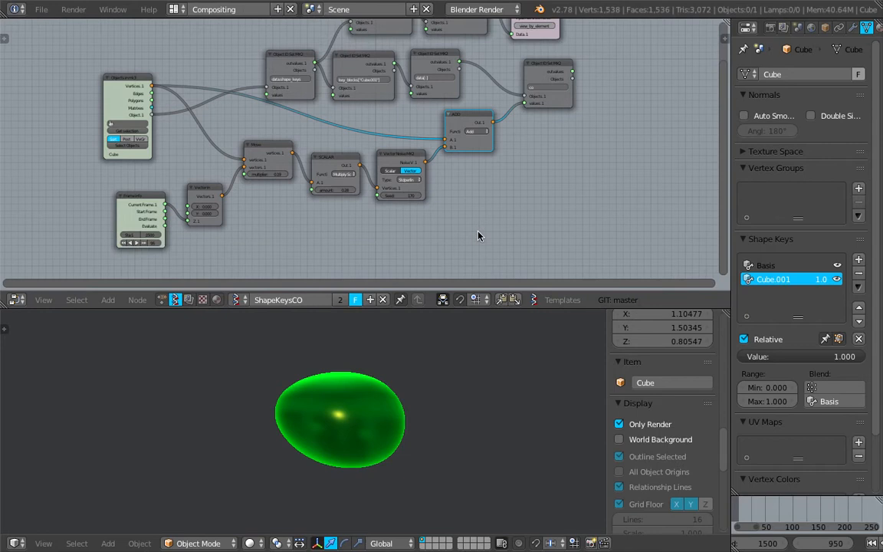
scroll(479, 230, down, 1)
middle_drag(479, 213, 484, 223)
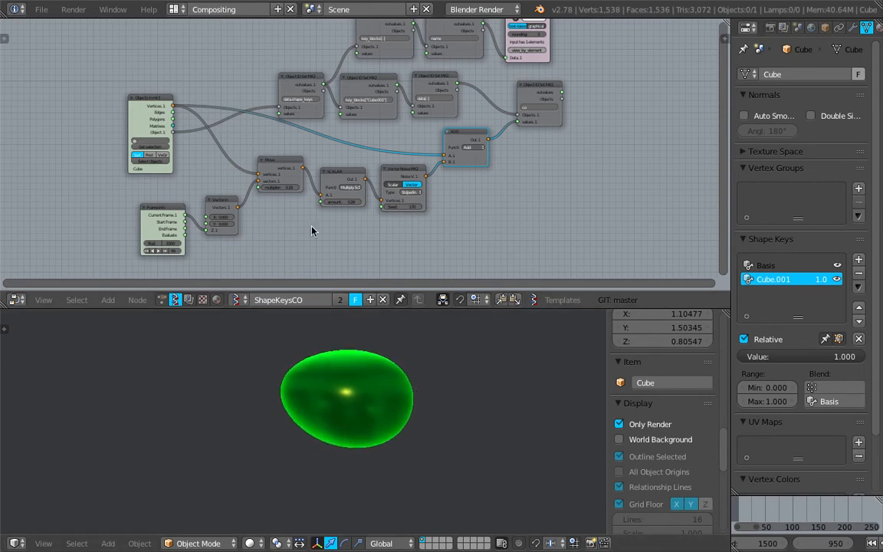
scroll(319, 233, up, 2)
drag(114, 84, 77, 81)
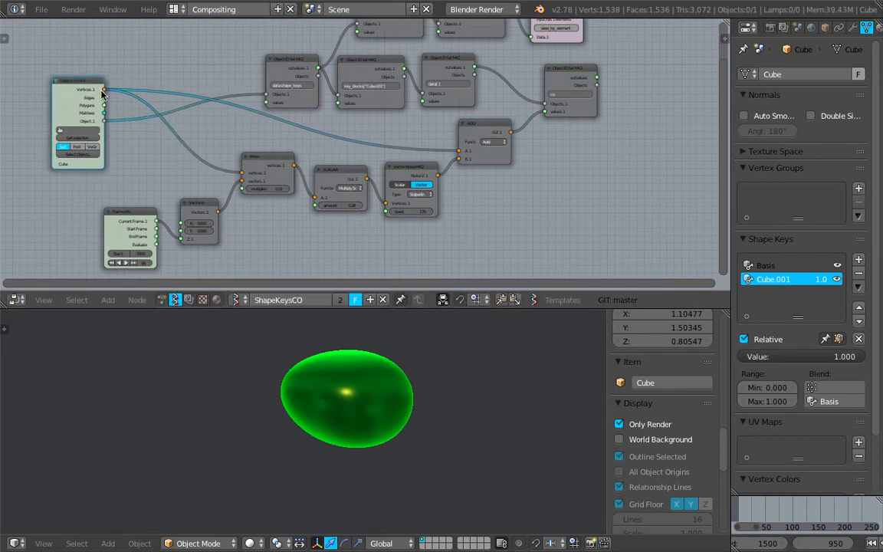
middle_drag(112, 99, 143, 101)
drag(124, 100, 105, 100)
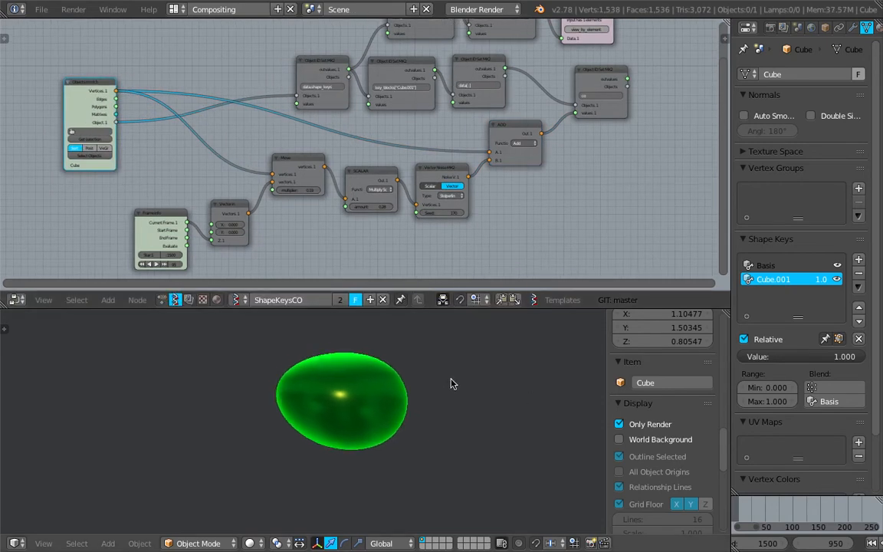
- Play the animation and scrub the timeline to frame 44 to watch the green blob deform
key(alt+a)
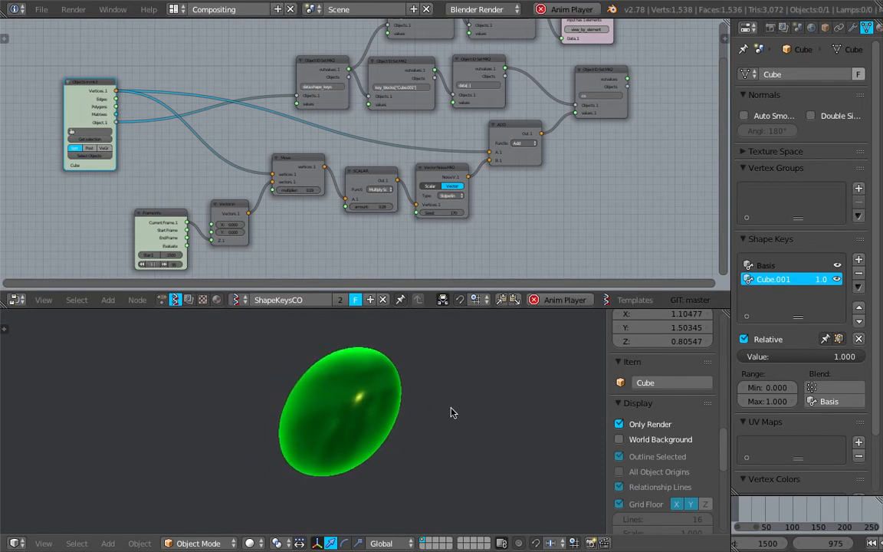
click(805, 512)
drag(804, 512, 763, 507)
middle_drag(339, 383, 335, 374)
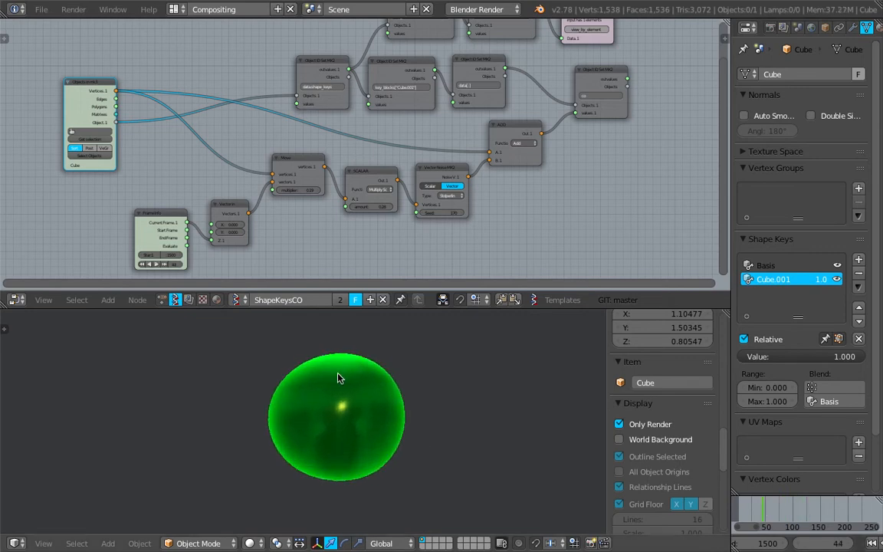
- Examine the Object ID Set chain from data.shape_keys through key_blocks["Cube.001"] and data[:] to co, and the ADD node feeding its values
middle_drag(134, 164, 143, 166)
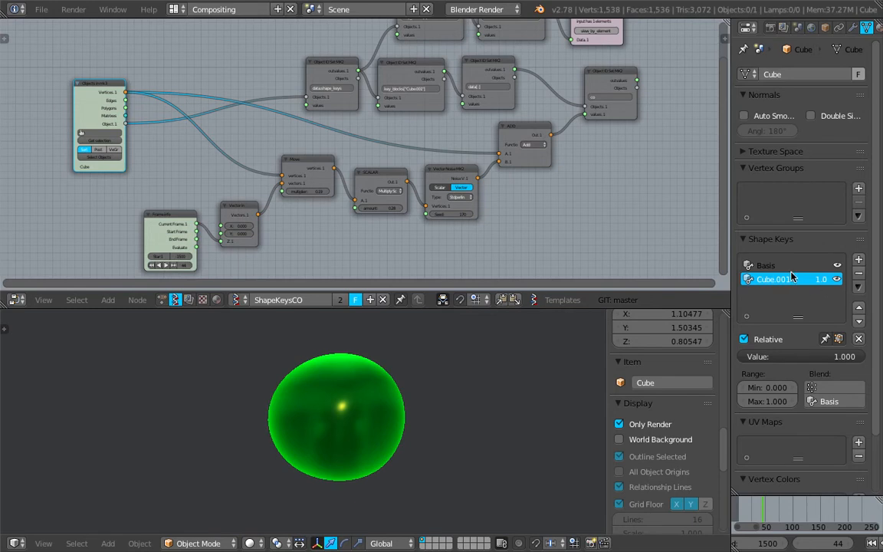
scroll(394, 191, up, 4)
scroll(386, 157, down, 1)
middle_drag(386, 155, 376, 130)
click(489, 191)
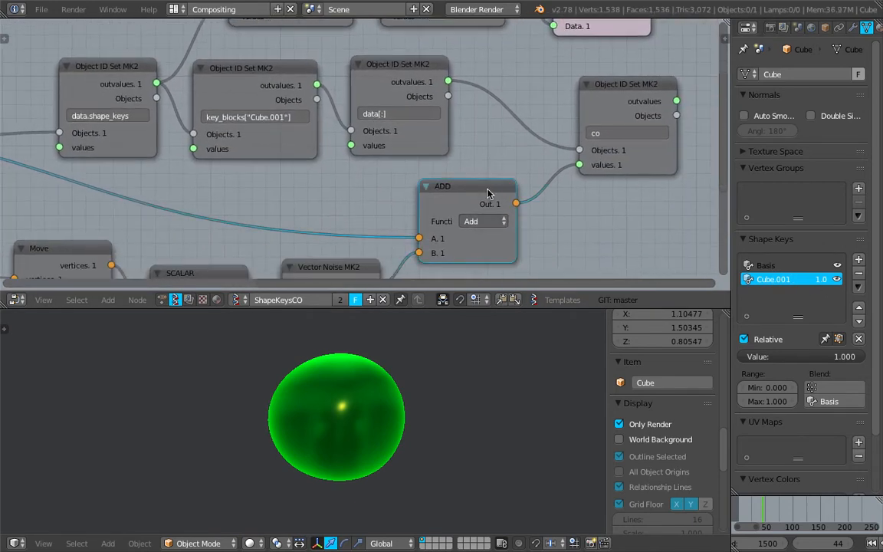
drag(489, 193, 494, 200)
drag(611, 94, 560, 75)
middle_drag(521, 86, 530, 120)
scroll(529, 120, up, 2)
drag(133, 98, 139, 101)
drag(206, 88, 211, 84)
click(384, 85)
drag(631, 90, 631, 95)
scroll(631, 95, down, 2)
middle_drag(631, 95, 589, 89)
drag(612, 88, 632, 87)
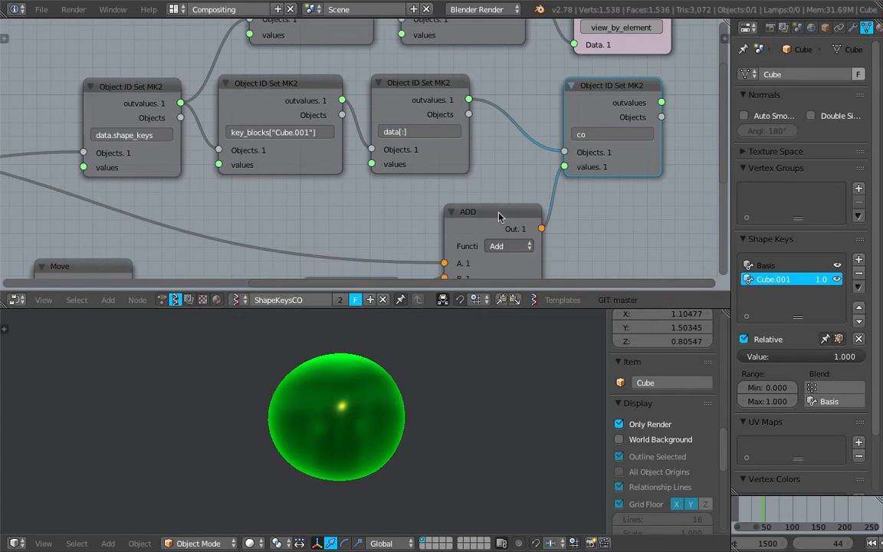
drag(512, 223, 491, 214)
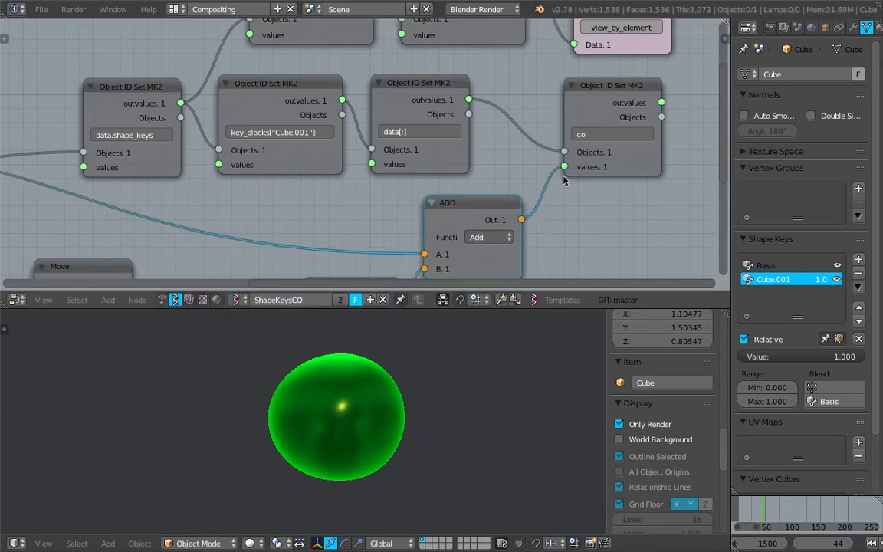
- Scrub to frame 101 and set the Cube.001 shape key's value to 0
drag(763, 507, 794, 507)
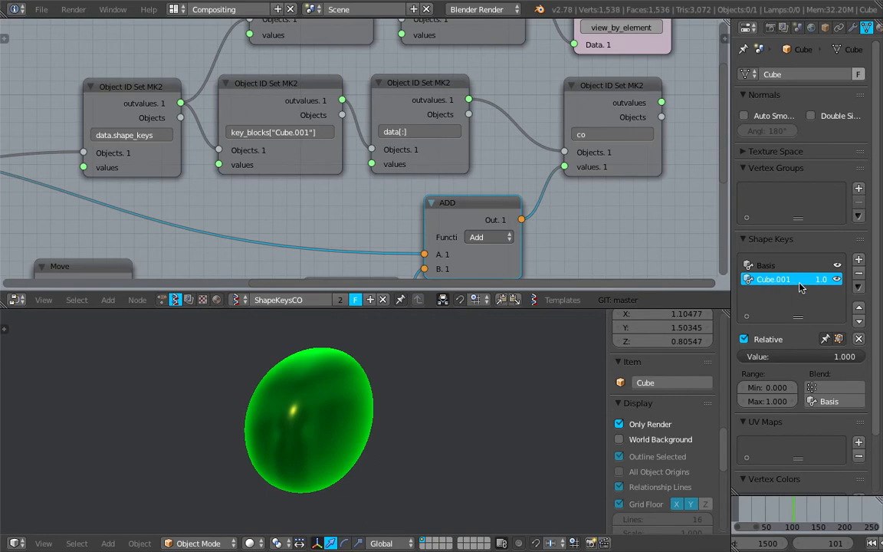
drag(815, 282, 770, 282)
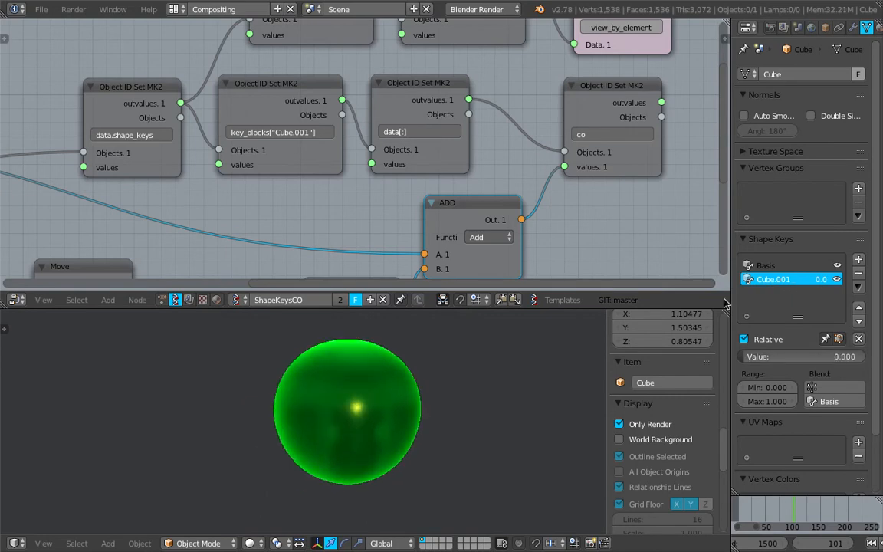
- Select the cube and remove its Catmull-Clark subdivision modifier
right_click(366, 362)
click(853, 29)
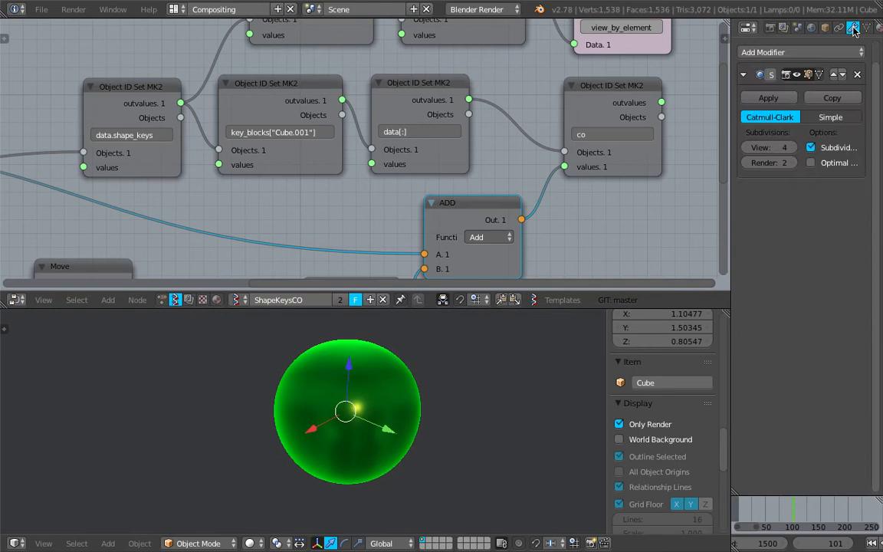
click(858, 75)
middle_drag(535, 309, 426, 393)
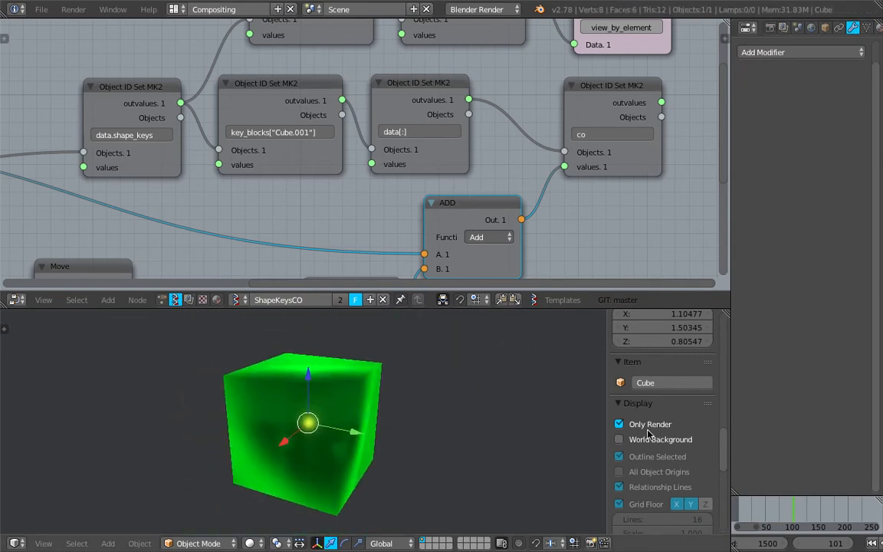
- Turn off Matcap shading in the 3D view and try out ambient occlusion
scroll(655, 363, down, 9)
click(620, 422)
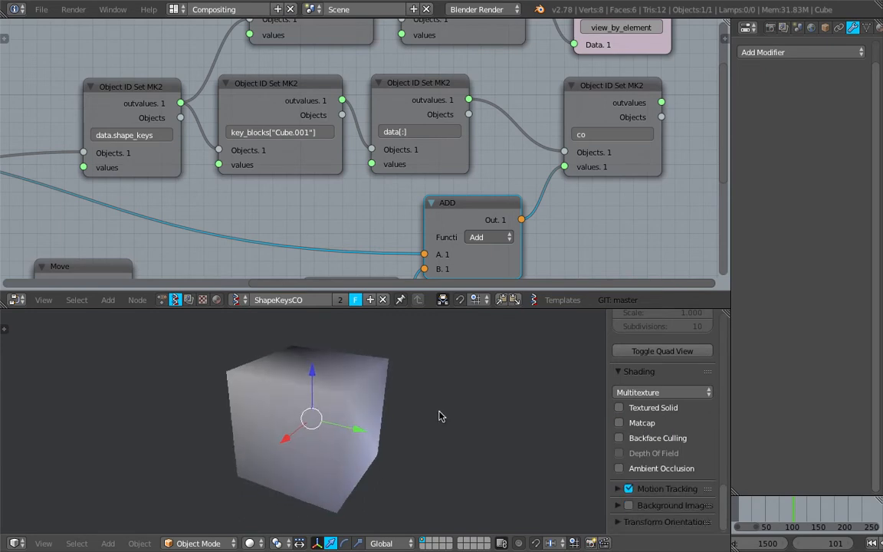
middle_drag(439, 414, 439, 427)
click(638, 469)
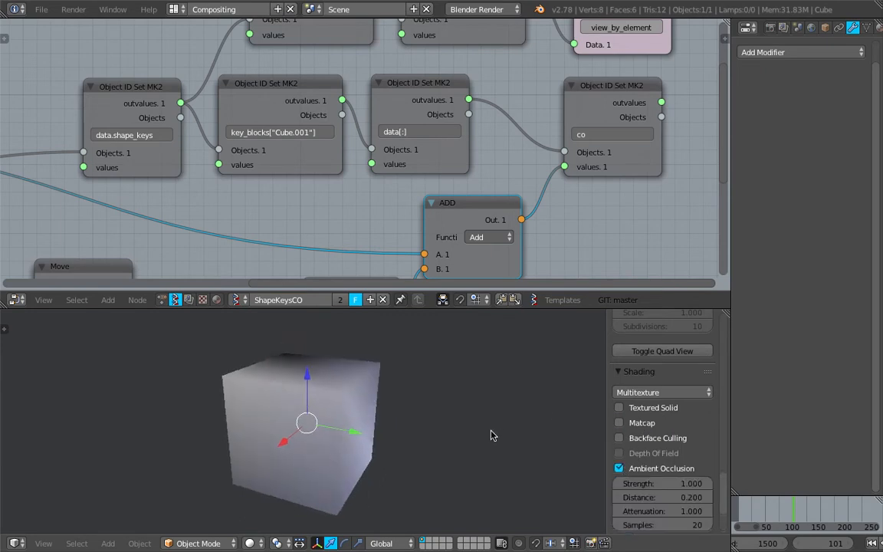
click(618, 469)
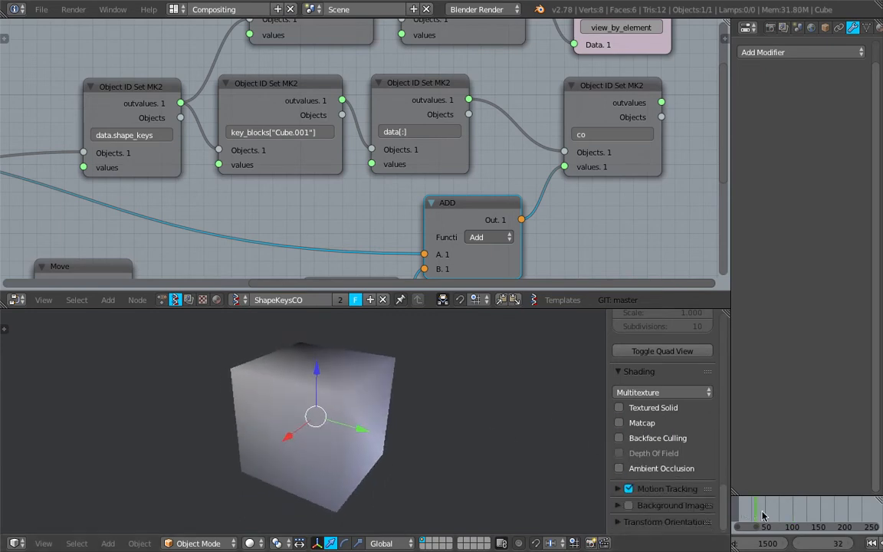
- Set the Cube.001 shape key's value to 1 and scrub to frame 126 to view the deformed cube
click(866, 28)
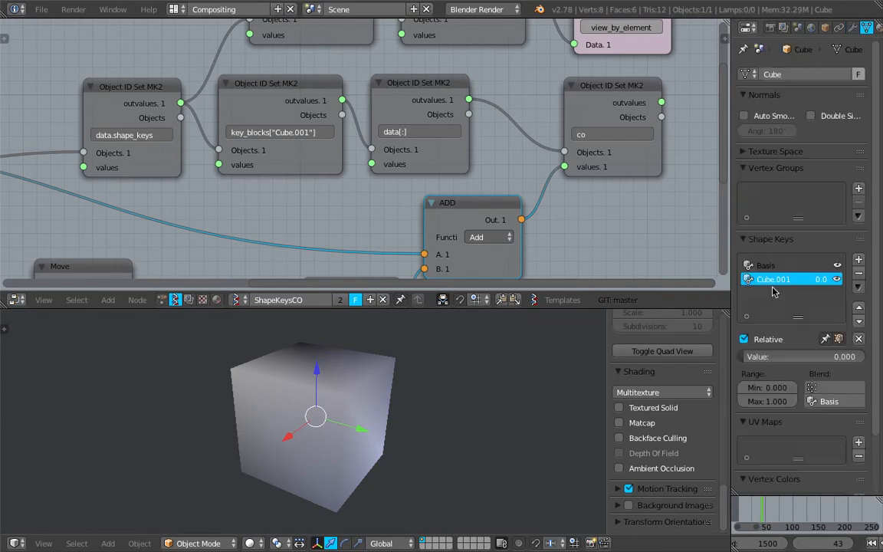
drag(769, 356, 865, 356)
drag(767, 507, 807, 507)
middle_drag(400, 427, 333, 418)
- Examine the noise branch running from Frame info through Move, SCALAR and Vector Noise MK2 to the ADD node
scroll(351, 234, down, 3)
middle_drag(355, 195, 377, 175)
drag(452, 216, 431, 213)
middle_drag(349, 408, 368, 391)
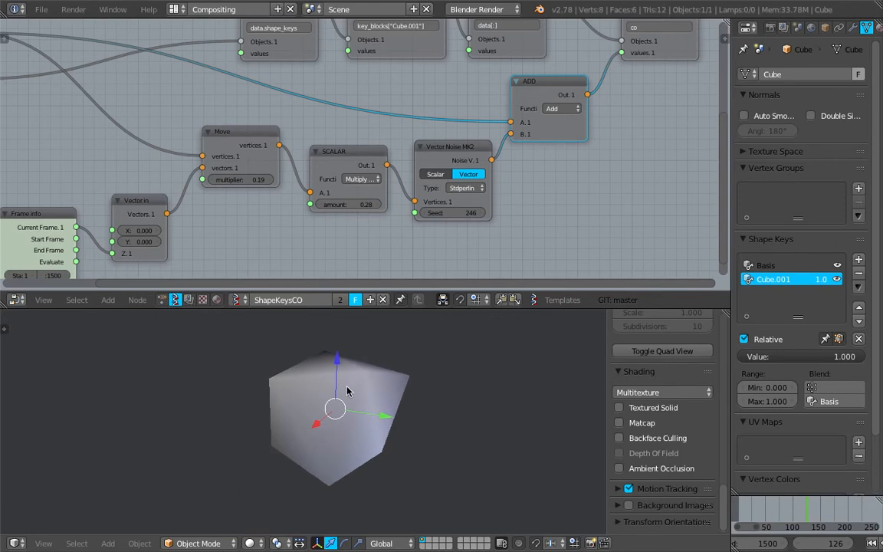
scroll(240, 177, down, 3)
middle_drag(241, 177, 356, 190)
scroll(345, 188, down, 3)
scroll(391, 150, up, 7)
- Examine the Object ID Set nodes that pass the shape key data on to the co attribute
middle_drag(510, 106, 313, 162)
scroll(297, 151, up, 2)
drag(185, 80, 131, 62)
mouse_move(261, 70)
mouse_down()
mouse_move(246, 63)
mouse_move(253, 68)
mouse_up()
drag(435, 62, 424, 62)
drag(620, 65, 612, 59)
middle_drag(489, 92, 497, 96)
middle_drag(462, 258, 483, 254)
middle_drag(414, 392, 410, 394)
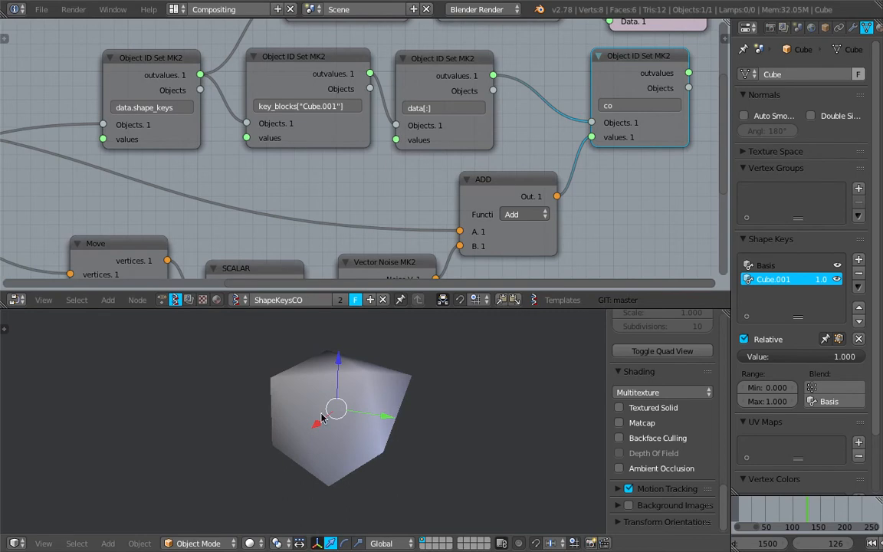
scroll(262, 162, down, 3)
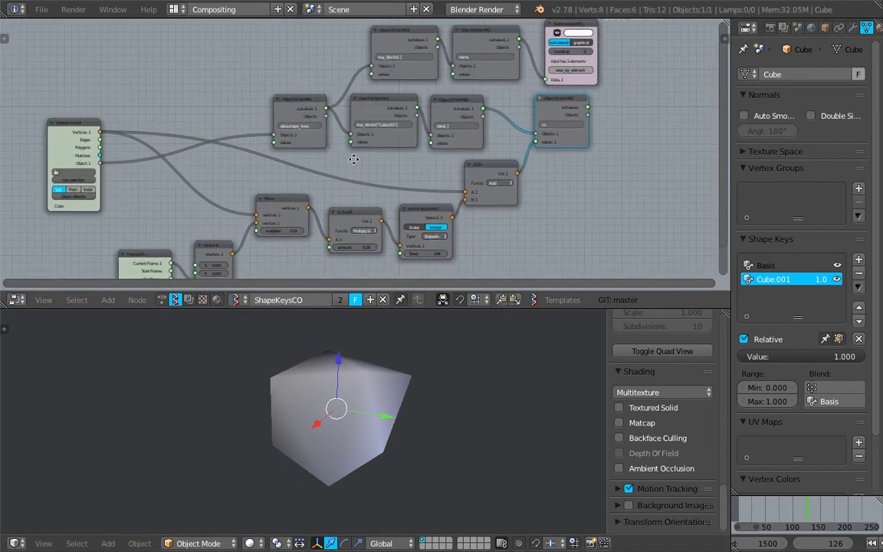
middle_drag(353, 158, 357, 162)
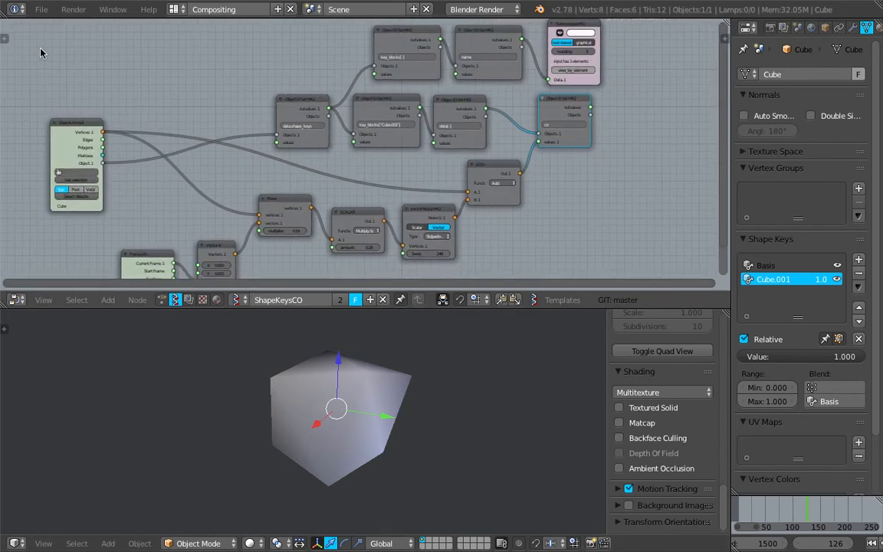
- Start a fresh scene by reloading the start-up file
click(39, 10)
click(50, 26)
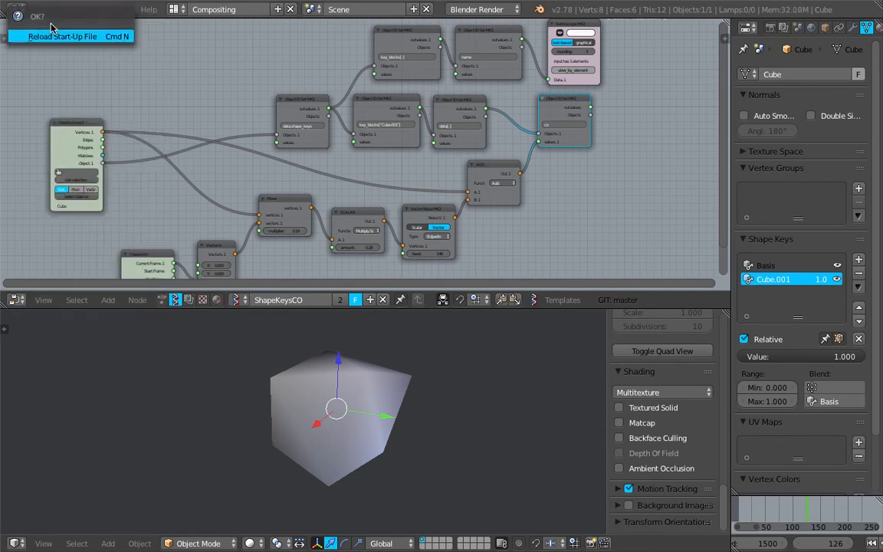
click(63, 37)
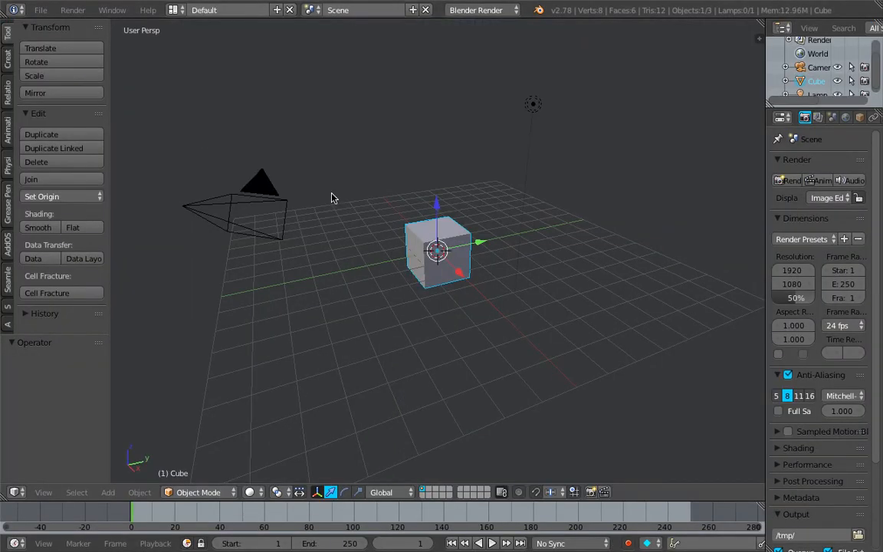
- Delete all objects of the default scene
middle_drag(306, 191, 375, 187)
key(a)
key(a)
key(x)
click(372, 189)
- Add a mesh cube at the centre of the empty scene
key(shift+a)
mouse_move(398, 198)
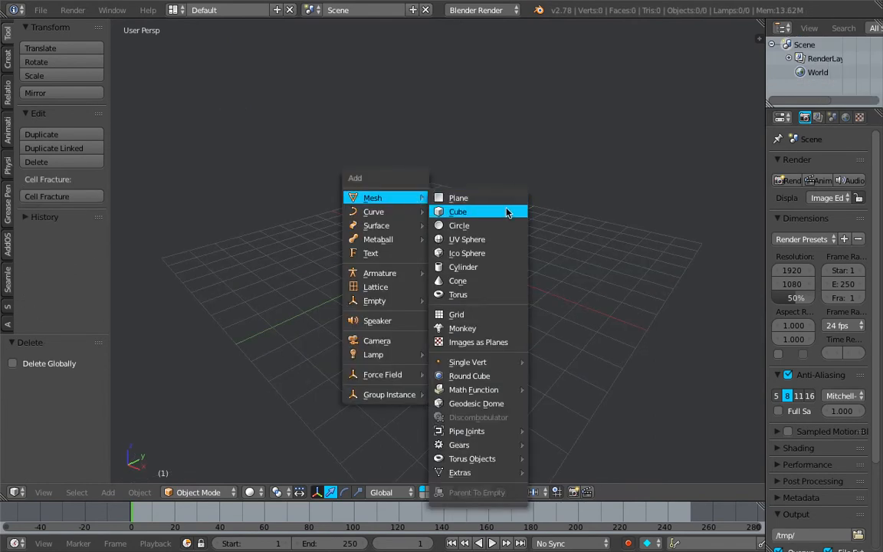
click(506, 212)
scroll(489, 205, up, 6)
scroll(468, 215, down, 2)
scroll(460, 215, down, 3)
middle_drag(420, 203, 442, 217)
scroll(441, 217, down, 2)
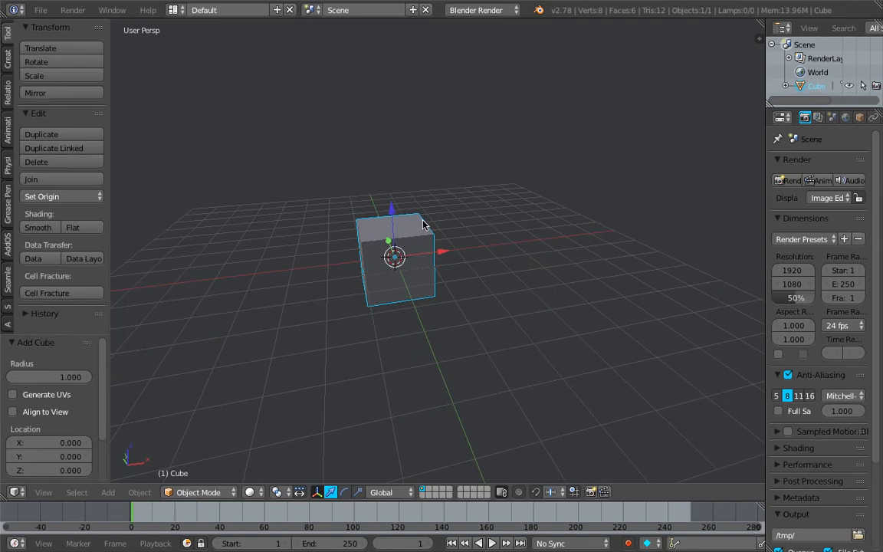
- Duplicate the cube about 2.52 units along X and repeat the duplication twice to form a row of four
key(shift+d)
key(x)
click(503, 226)
shift+middle_drag(500, 226, 442, 224)
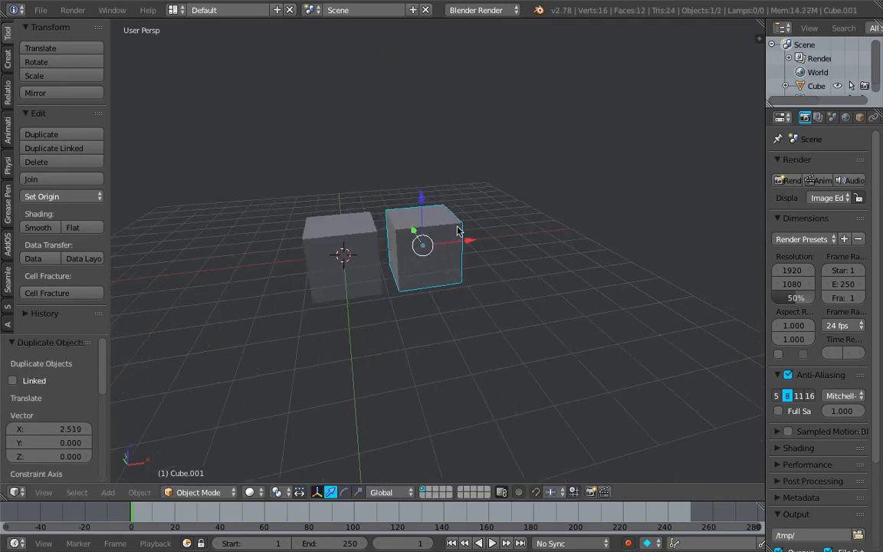
key(shift+r)
key(shift+r)
- In Edit Mode, move one top corner vertex of the second cube by about X 0.223, Y 0.235, Z 0.662
right_click(458, 230)
key(Tab)
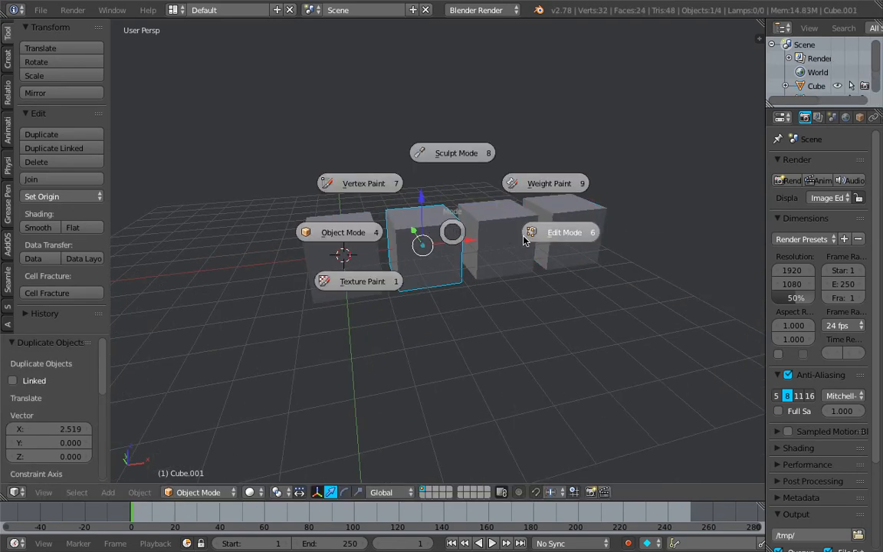
click(525, 240)
scroll(491, 235, up, 2)
right_click(471, 209)
key(g)
click(478, 173)
- Raise the other three top vertices of the second cube to different heights and return to Object Mode
right_click(442, 180)
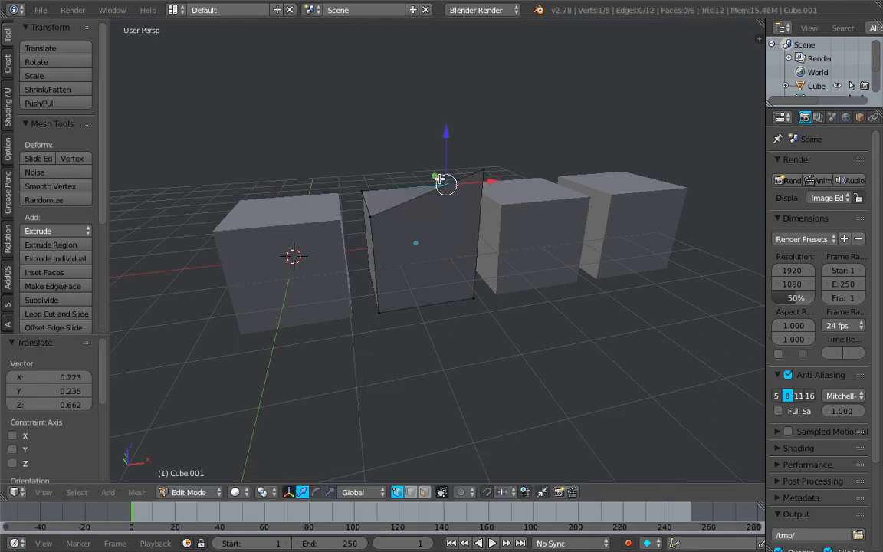
key(g)
click(439, 147)
right_click(363, 185)
key(g)
click(369, 132)
right_click(375, 214)
key(g)
click(390, 171)
key(Tab)
click(517, 200)
key(Tab)
click(469, 193)
- Delete the two undeformed duplicate cubes at the far end of the row
right_click(557, 207)
shift+right_click(617, 203)
key(x)
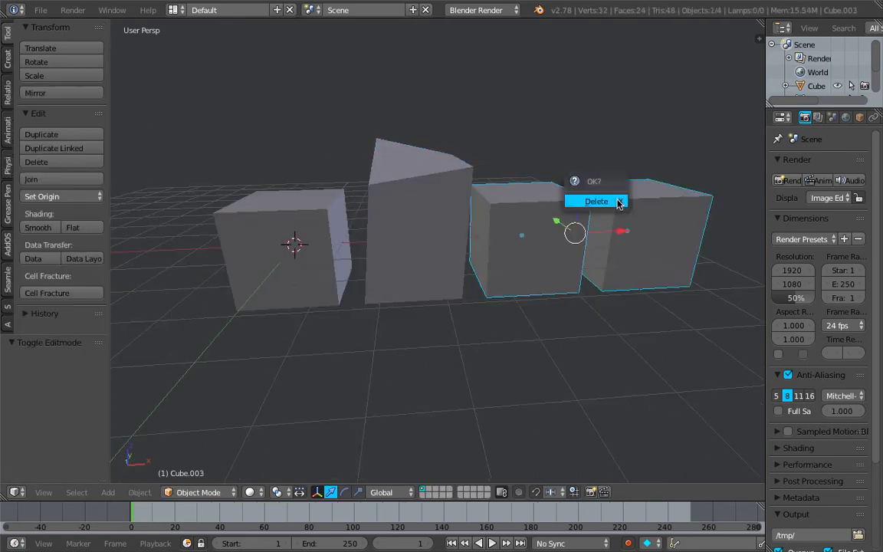
click(596, 201)
- Select the deformed cube and the original cube as the active one, and apply Join as Shapes
right_click(411, 191)
middle_drag(412, 190, 458, 230)
shift+right_click(424, 230)
scroll(458, 230, down, 1)
scroll(462, 226, up, 1)
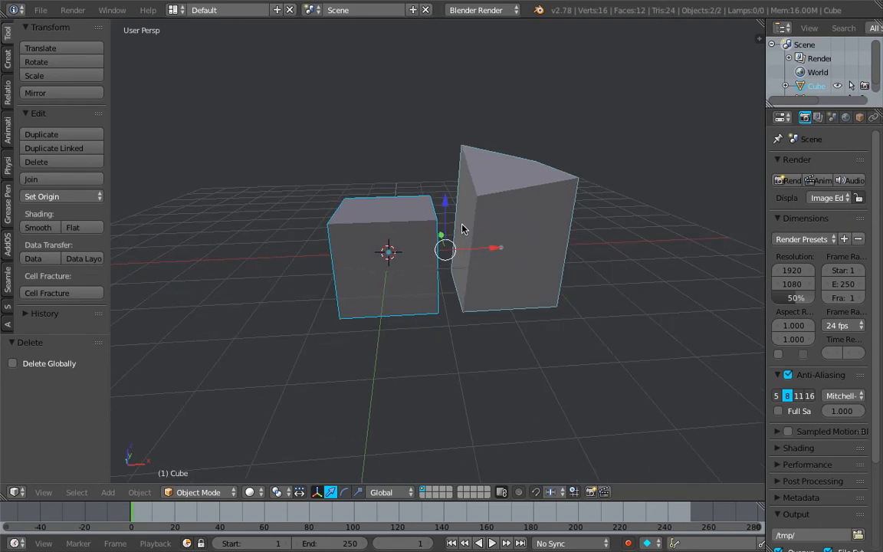
key(space)
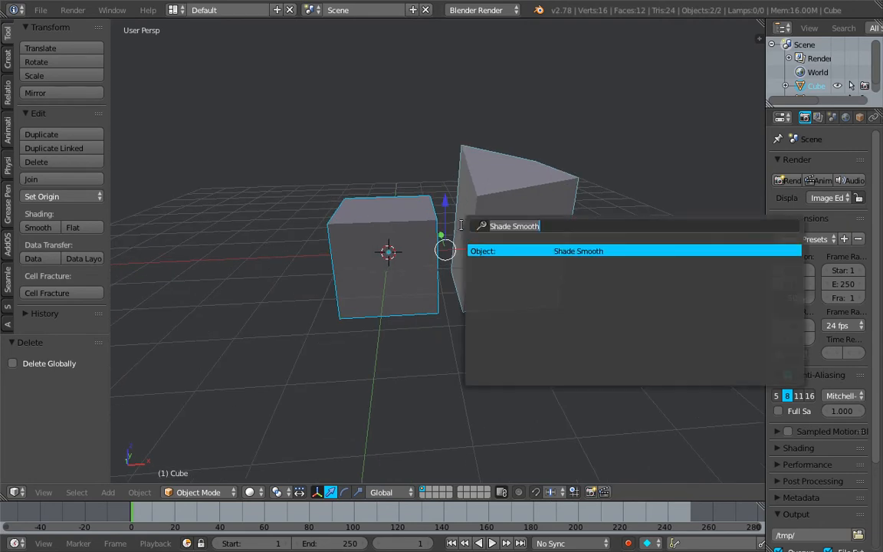
text(join)
key(Down)
key(Down)
key(Down)
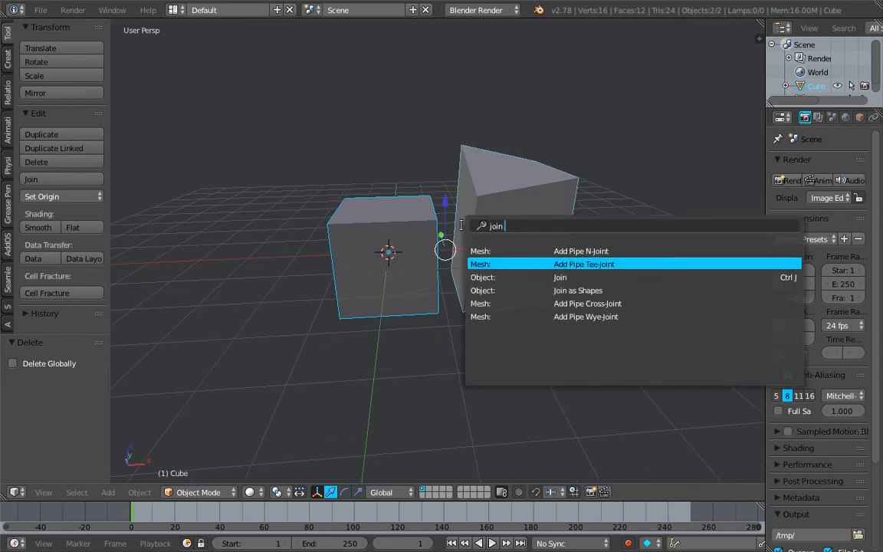
key(Return)
- Select only the original cube and widen the outliner and properties areas
right_click(390, 223)
middle_drag(390, 223, 357, 197)
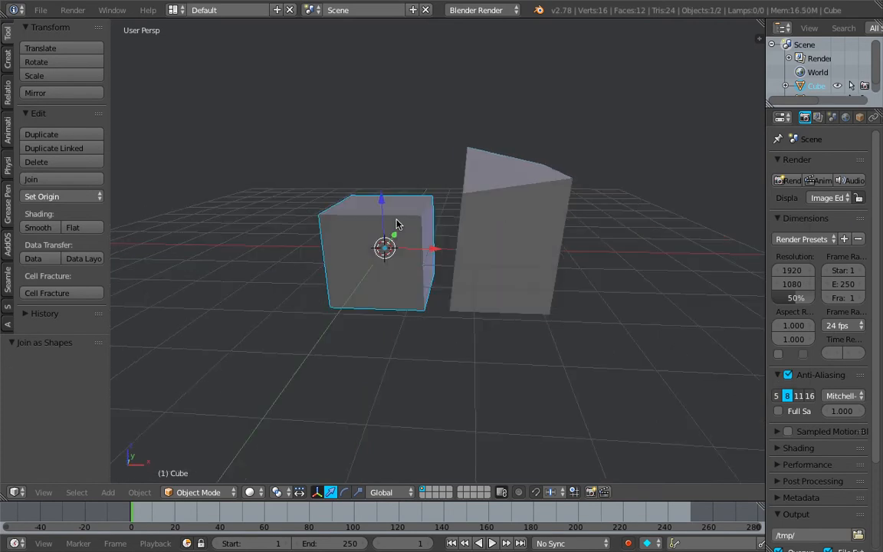
drag(764, 84, 627, 84)
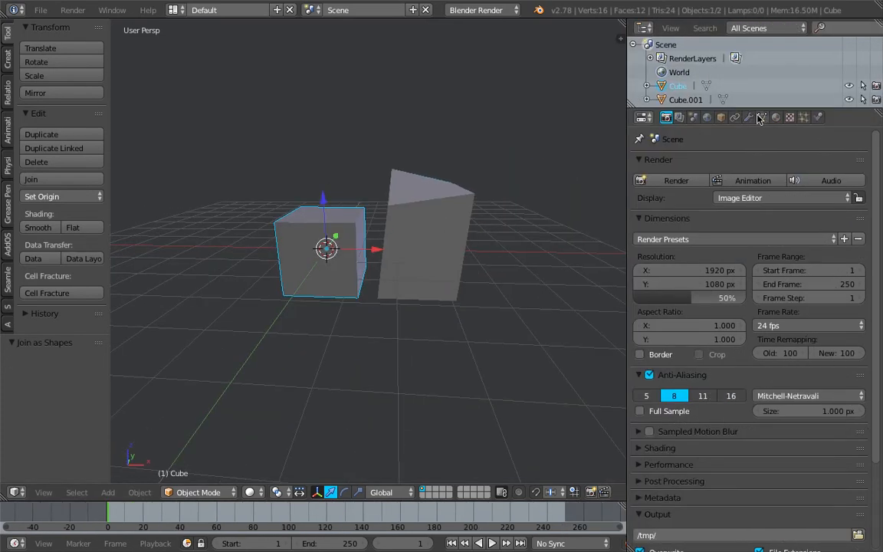
- Open the original cube's mesh data and set its Cube.001 shape key value to 1.000, comparing it with the deformed cube
click(748, 116)
click(762, 116)
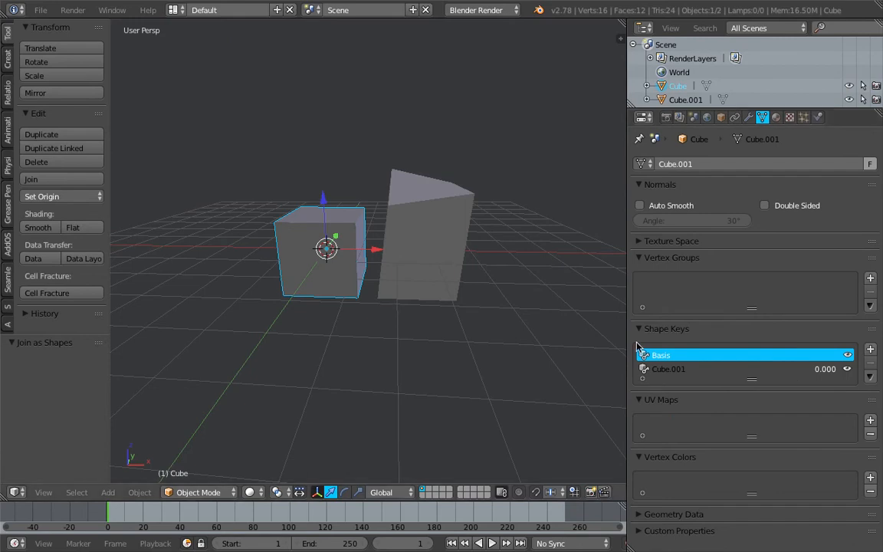
drag(826, 368, 857, 369)
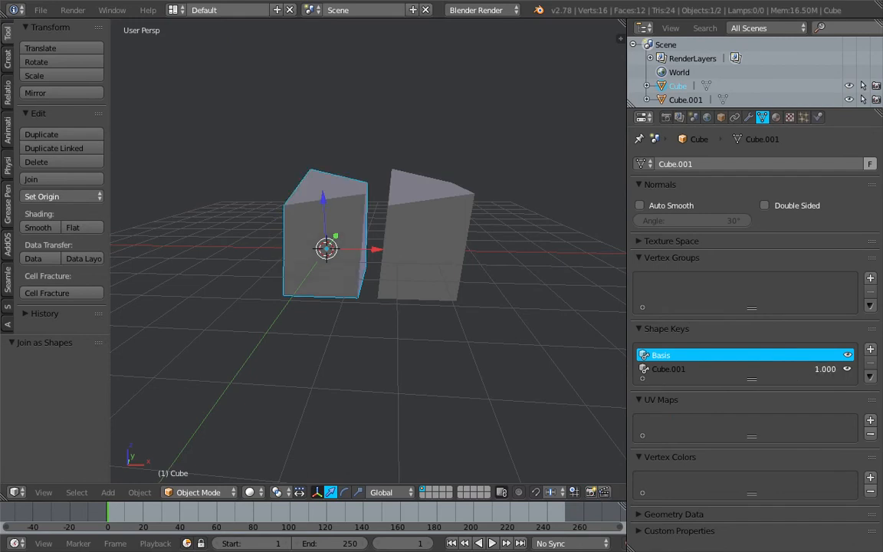
middle_drag(324, 291, 320, 203)
right_click(433, 219)
right_click(321, 204)
mouse_move(848, 368)
mouse_down()
mouse_move(808, 369)
mouse_move(848, 369)
mouse_up()
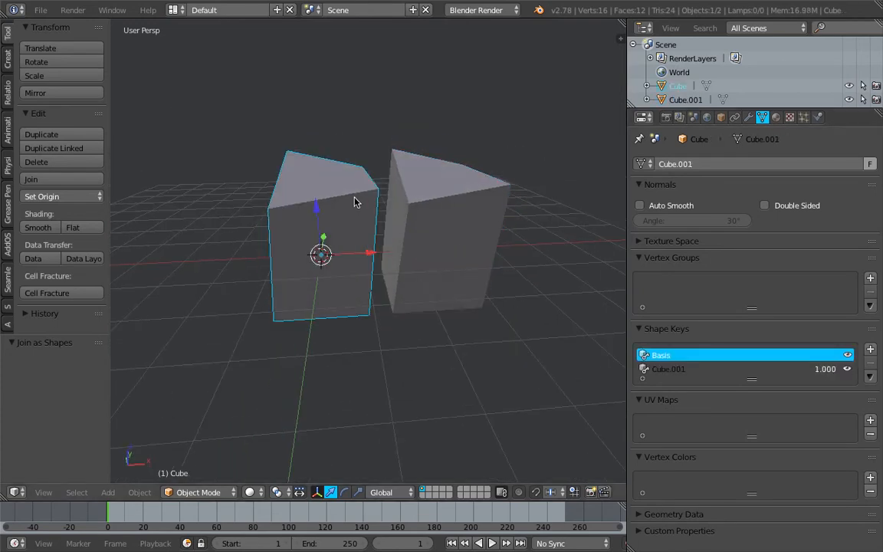
right_click(423, 213)
right_click(328, 255)
key(r)
key(r)
right_click(420, 213)
- Put the second cube in Edit Mode and pull its two right-hand upper vertices down and inward
right_click(429, 211)
middle_drag(521, 193, 505, 191)
key(Tab)
click(554, 204)
right_click(506, 190)
key(g)
click(469, 251)
right_click(468, 165)
key(g)
click(463, 211)
- Pull the second cube's two left-hand upper vertices down and inward, and return to Object Mode
right_click(394, 149)
key(g)
click(400, 204)
right_click(401, 204)
key(g)
click(426, 232)
key(Tab)
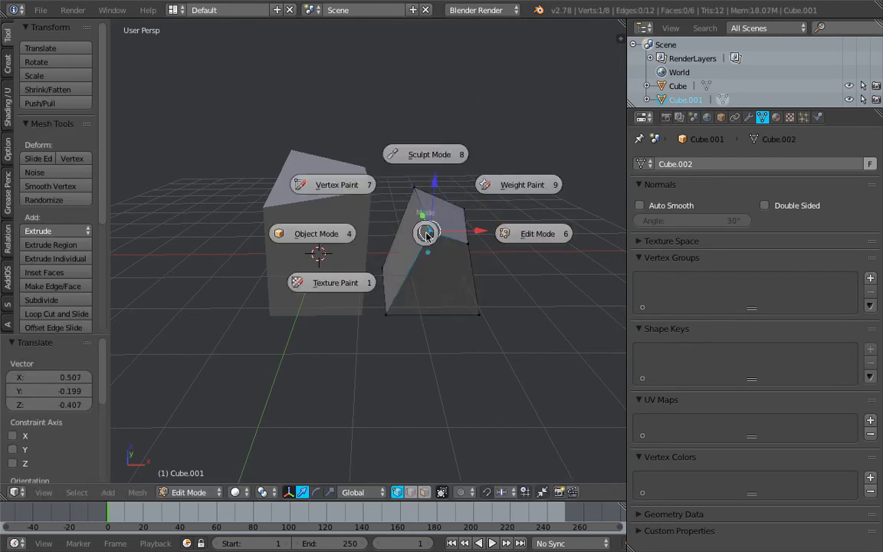
key(Tab)
click(345, 242)
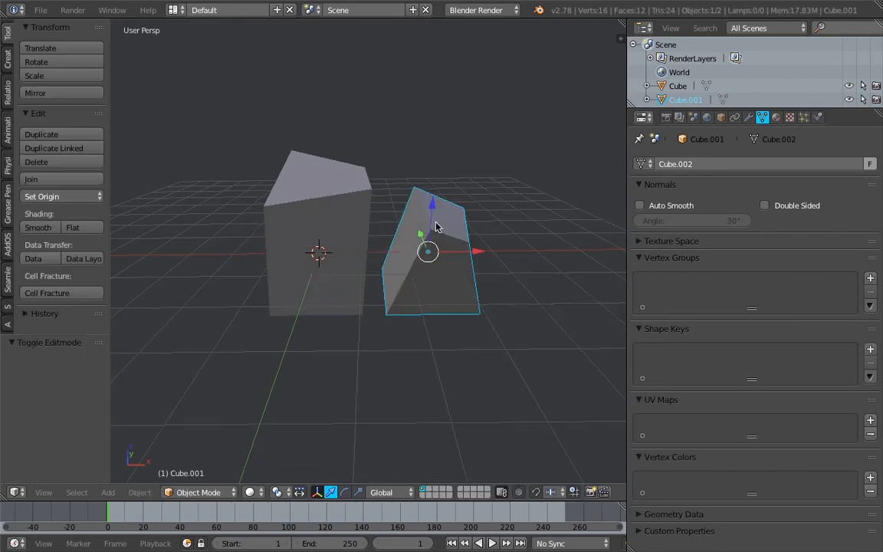
- Reselect the original cube and scrub its Cube.001 shape key value to compare its shape with the edited second cube
right_click(344, 218)
middle_drag(345, 216, 385, 221)
mouse_move(831, 369)
mouse_down()
mouse_move(801, 368)
mouse_move(834, 369)
mouse_up()
scroll(409, 204, up, 1)
scroll(402, 305, up, 1)
middle_drag(374, 298, 387, 292)
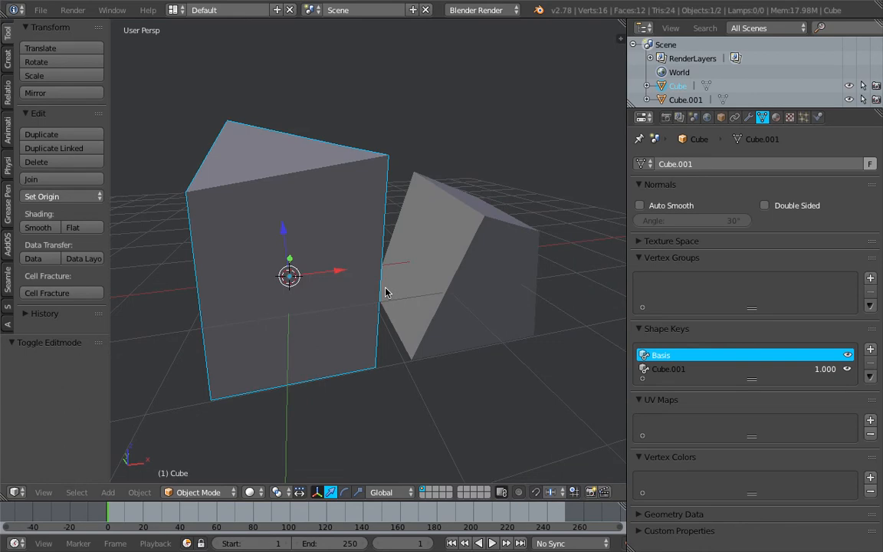
scroll(453, 307, down, 1)
- Turn on shape key pinning for the original cube and preview the Cube.001 and Basis shapes
click(677, 370)
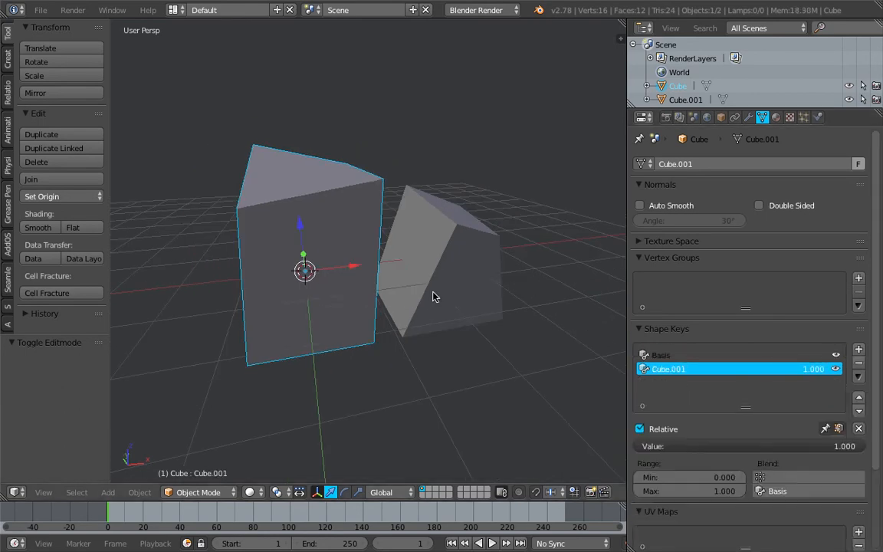
click(826, 429)
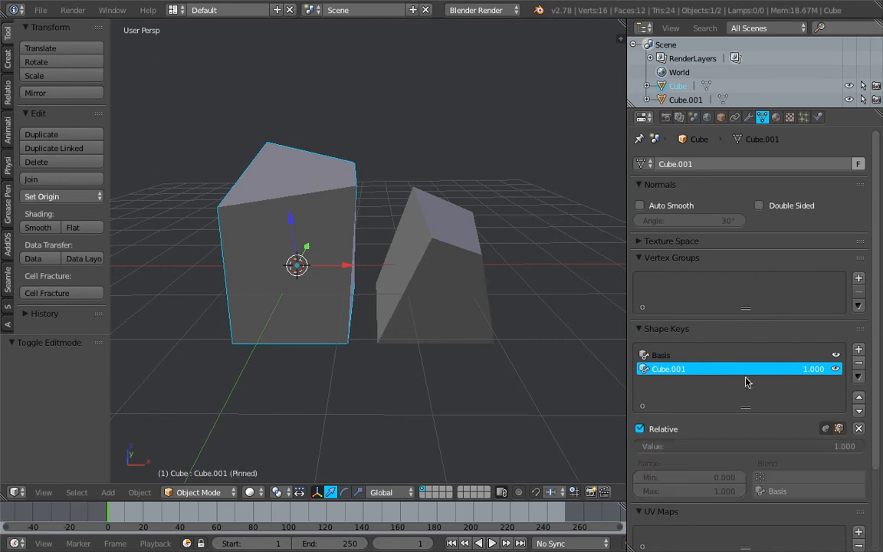
click(741, 355)
click(826, 429)
click(826, 430)
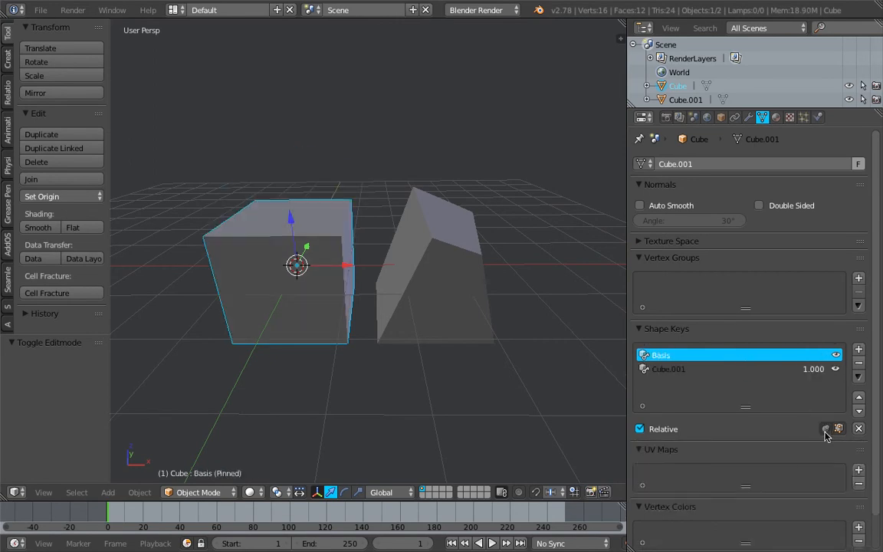
- With the Cube.001 key active in Edit Mode, shift the front-right top vertex inward and raise the back-right one about 1.04 in Z
click(718, 369)
middle_drag(325, 268, 343, 243)
key(Tab)
click(406, 215)
right_click(361, 185)
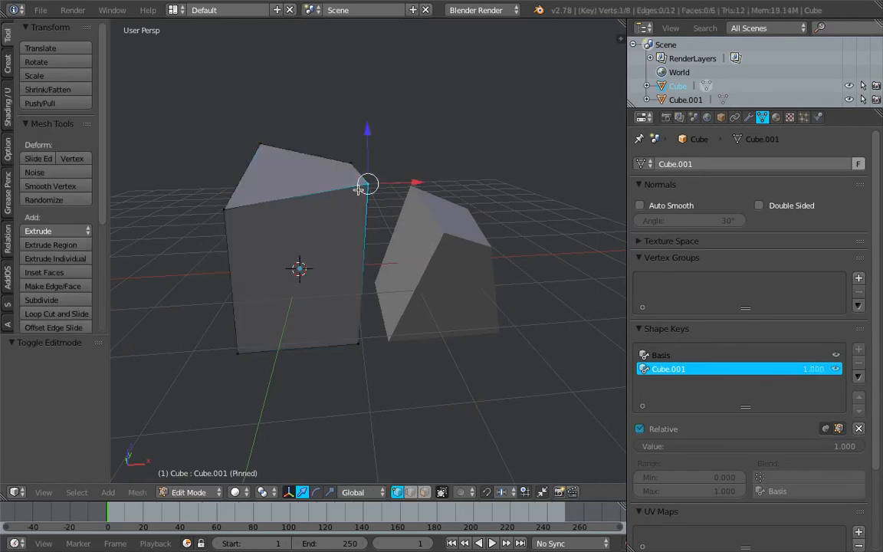
key(g)
click(315, 157)
right_click(345, 160)
key(g)
click(312, 70)
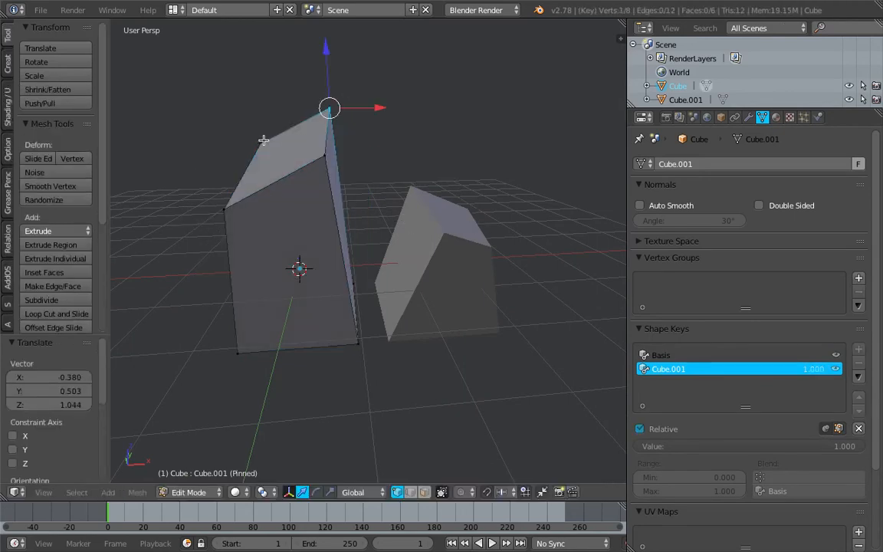
- Move the back-left top vertex slightly, shift the front-left one about 0.83 in X and 0.57 in Z, and return to Object Mode
right_click(263, 140)
key(g)
click(279, 127)
right_click(228, 207)
key(g)
click(310, 161)
key(Tab)
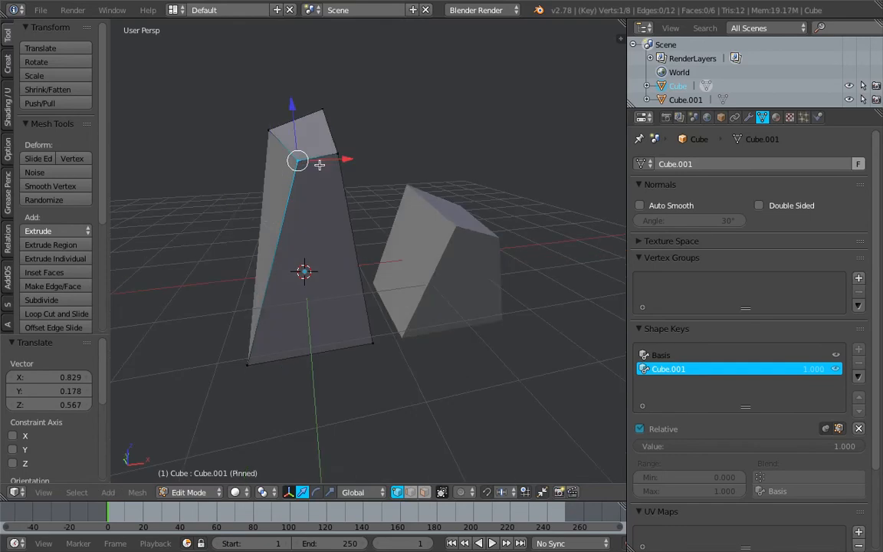
click(191, 148)
- Turn off shape key pinning, scrub the Cube.001 key to test it, and set its value to 0.000
click(836, 430)
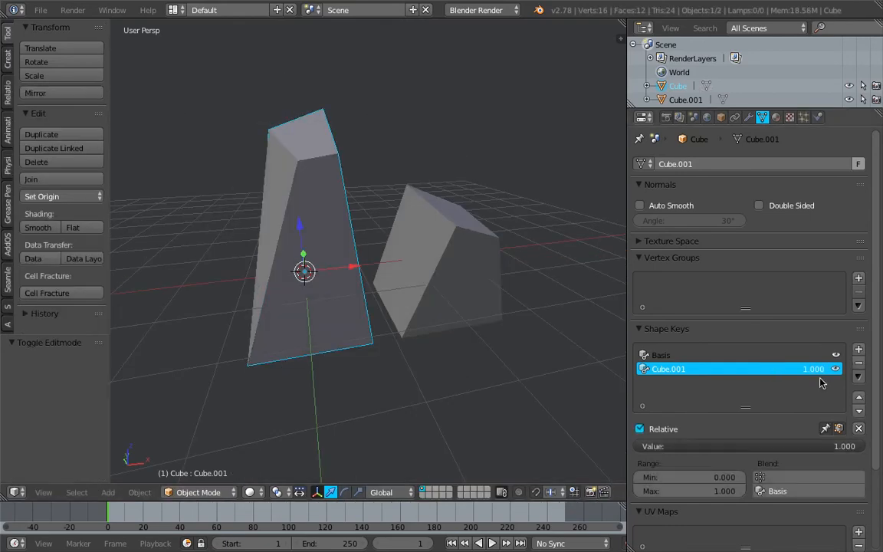
mouse_move(862, 446)
mouse_down()
mouse_move(636, 446)
mouse_move(862, 446)
mouse_up()
mouse_move(296, 170)
middle_down()
mouse_move(252, 168)
mouse_move(297, 180)
middle_up()
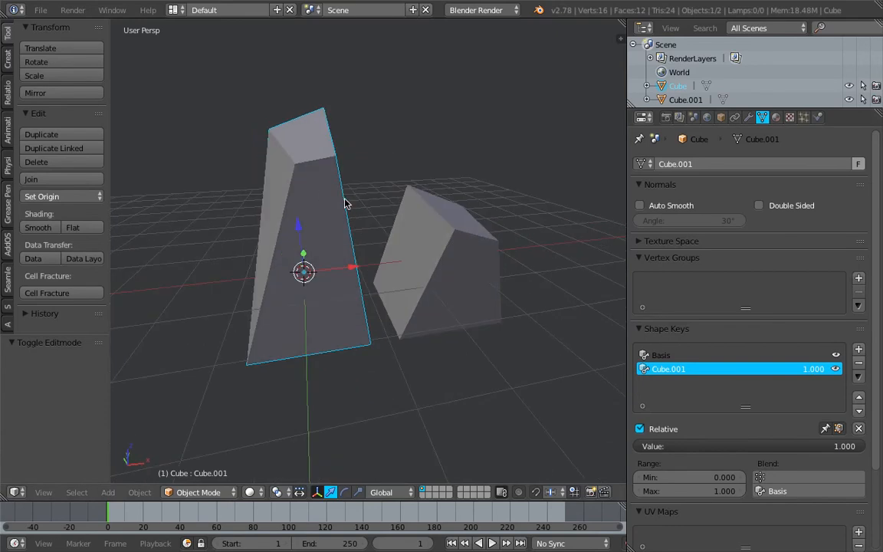
middle_drag(374, 204, 357, 211)
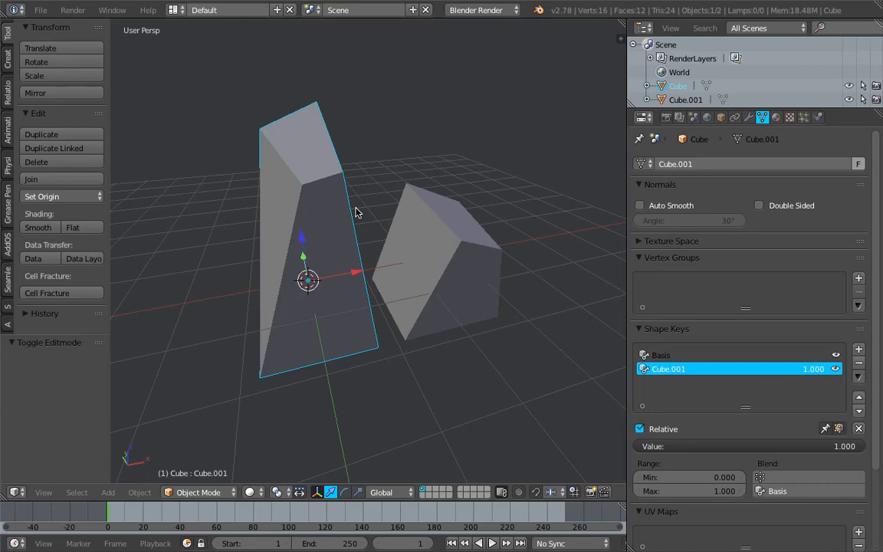
middle_drag(330, 208, 309, 201)
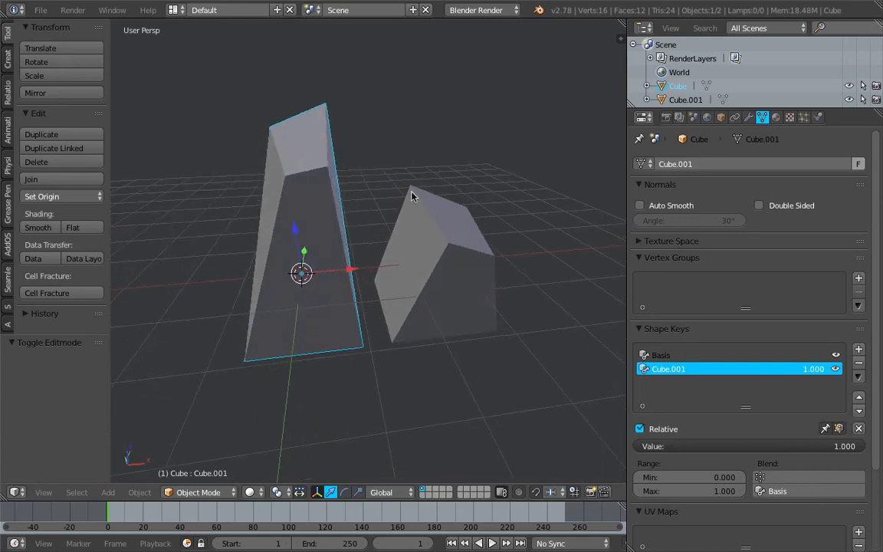
drag(627, 138, 649, 139)
middle_drag(481, 182, 491, 330)
drag(814, 370, 652, 370)
- Select the separate deformed cube beside the original, rotate it about 28.6°, and delete it
right_click(460, 291)
middle_drag(460, 291, 434, 264)
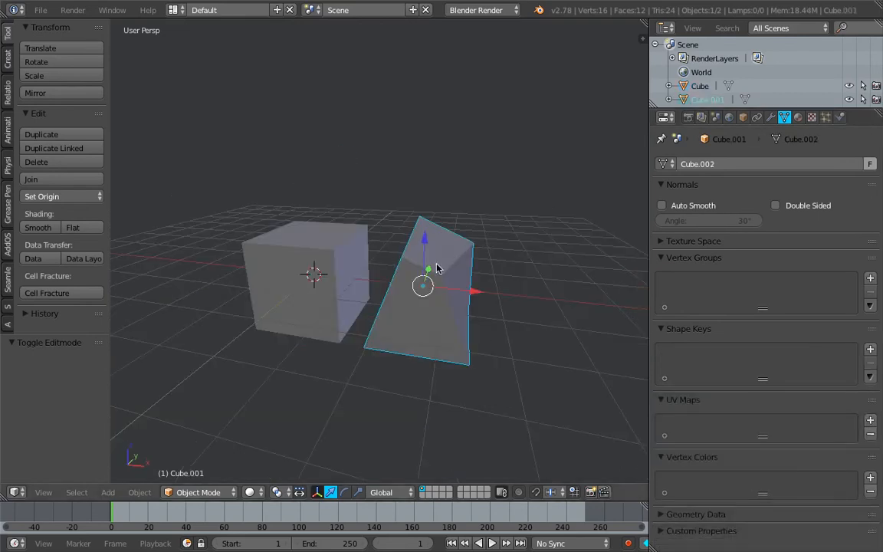
key(r)
click(479, 275)
key(x)
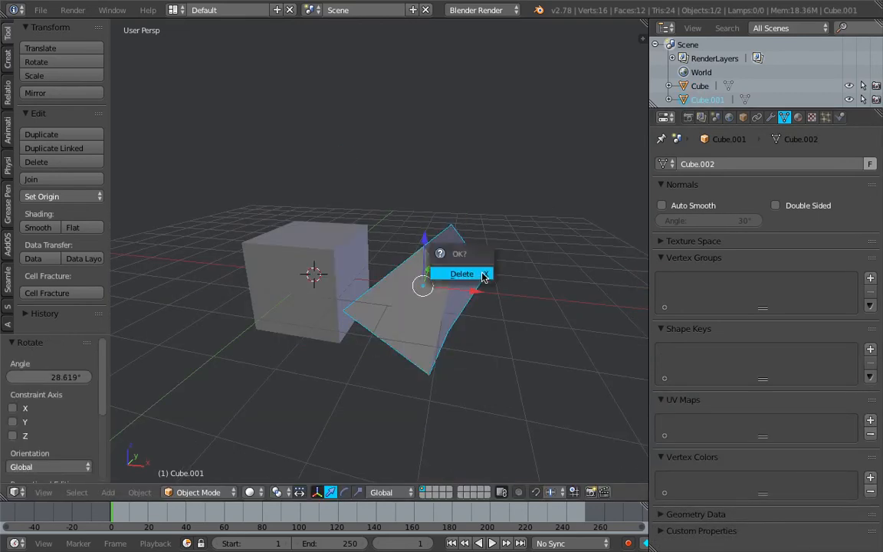
click(475, 274)
- Select the remaining cube and save the scene on the Desktop as sv_shapekey_hack_001.blend
right_click(365, 256)
middle_drag(337, 243, 375, 268)
key(ctrl+s)
click(336, 62)
text(sv_shapekey_hack)
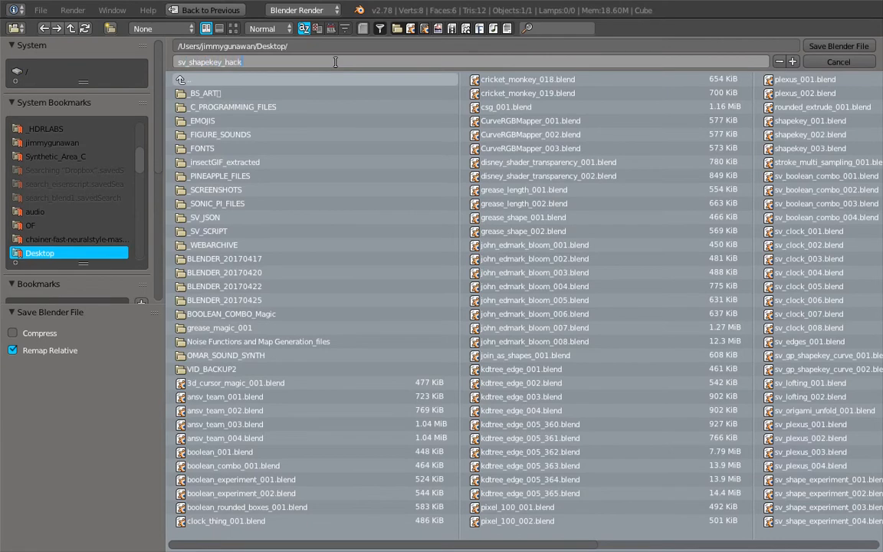
text(_001)
key(Return)
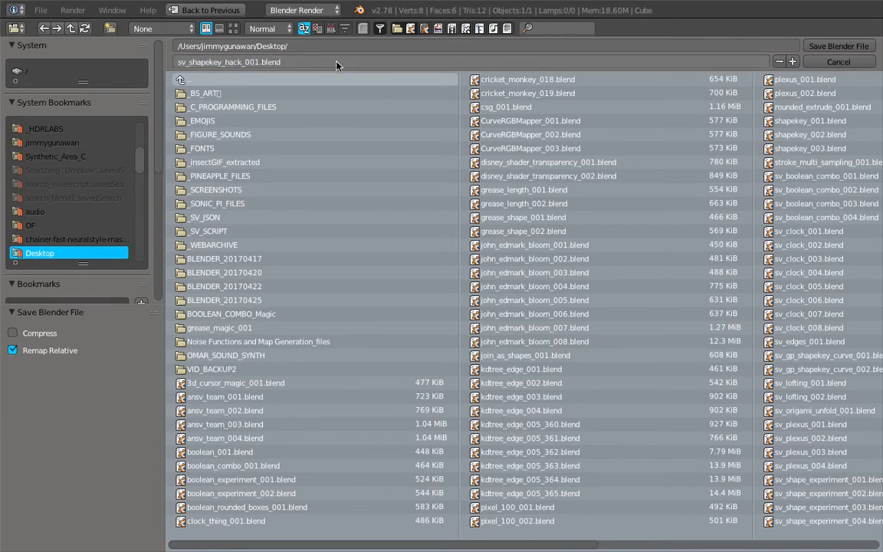
key(Return)
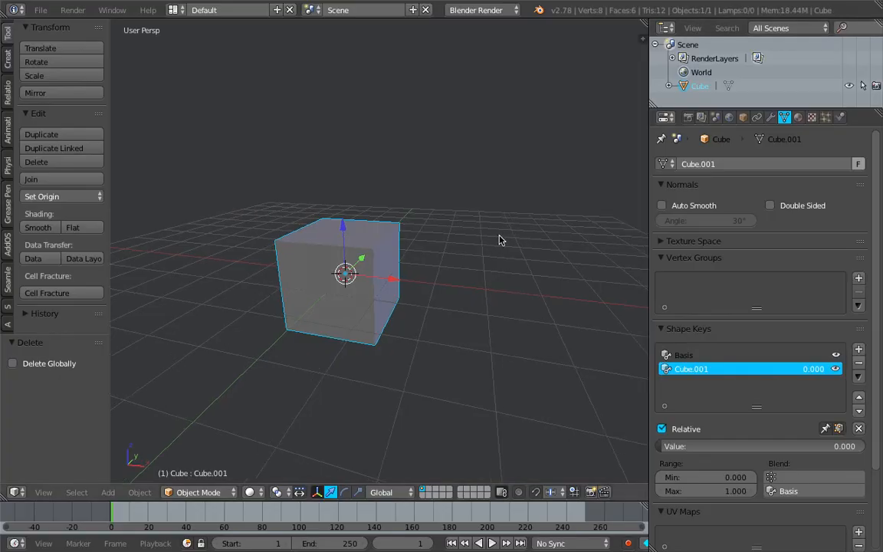
- Set the Cube.001 shape key value to 1.000 and examine the deformed cube from several sides
click(687, 355)
click(692, 369)
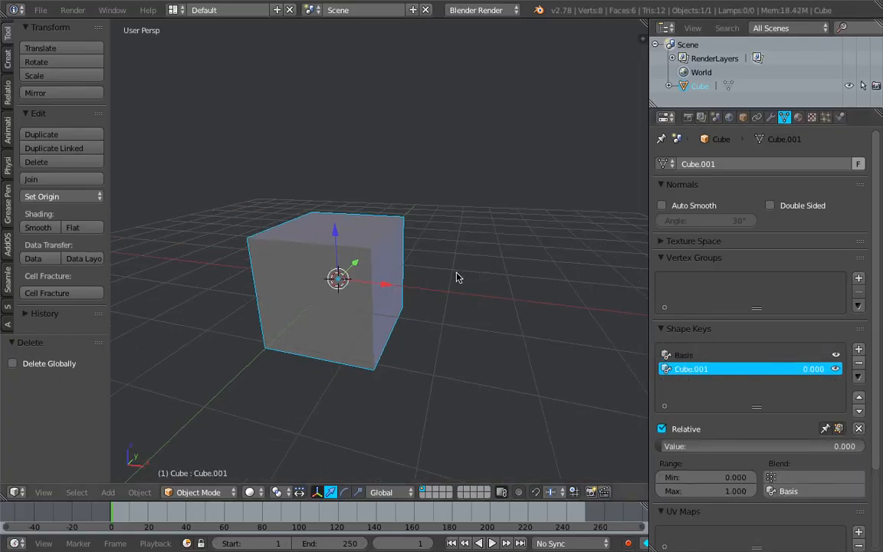
drag(778, 368, 828, 368)
middle_drag(322, 245, 353, 219)
middle_drag(414, 226, 406, 153)
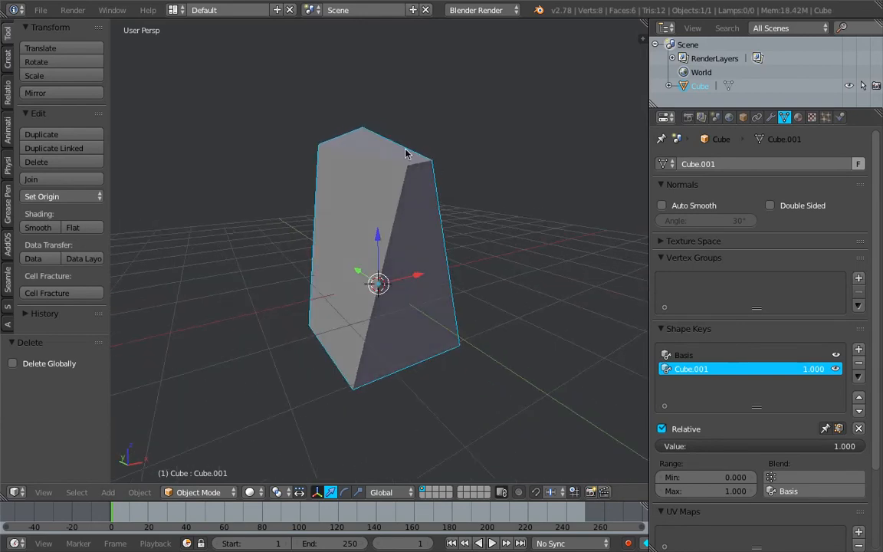
middle_drag(450, 246, 554, 296)
mouse_move(807, 368)
mouse_down()
mouse_move(790, 369)
mouse_move(813, 369)
mouse_up()
middle_drag(368, 231, 477, 286)
middle_drag(464, 239, 431, 254)
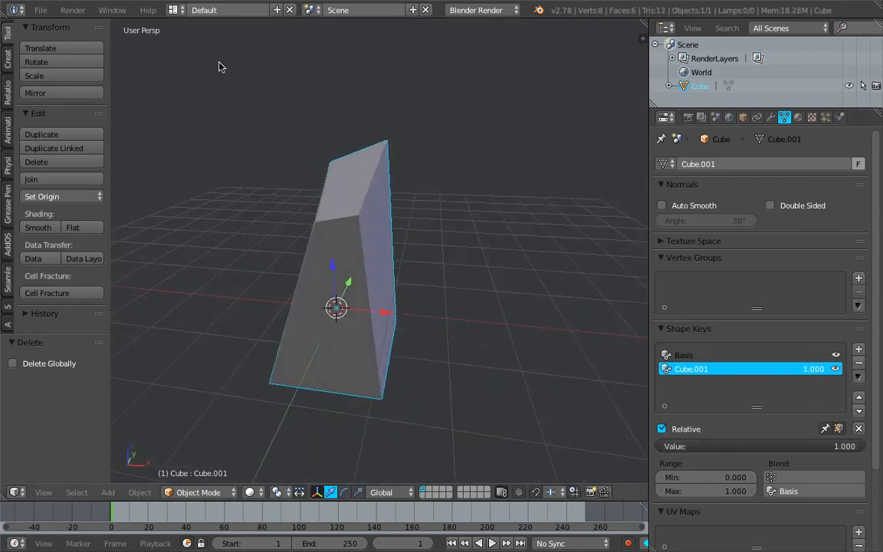
- Switch to the Compositing layout, expand the 3D view over the image editor, and create a Sverchok node tree with the sidebar hidden
click(179, 13)
click(176, 55)
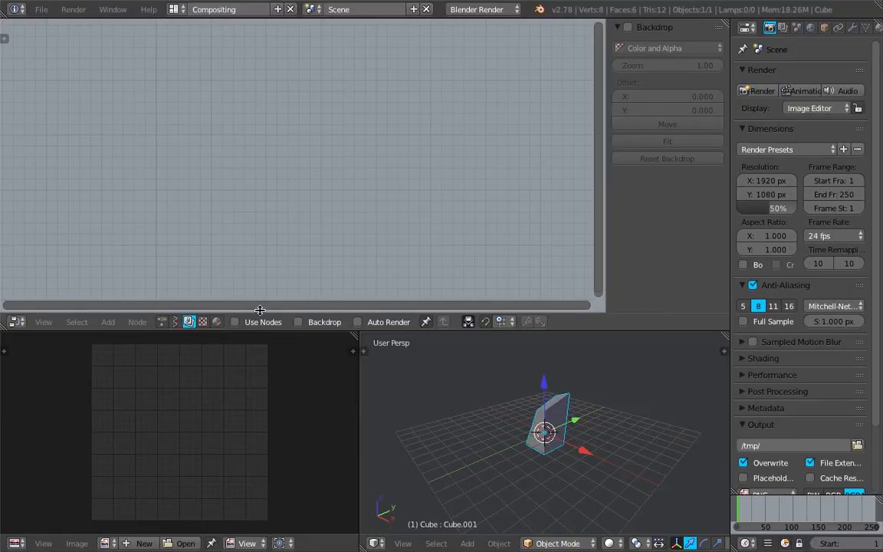
click(175, 321)
drag(351, 341, 285, 334)
click(296, 322)
key(n)
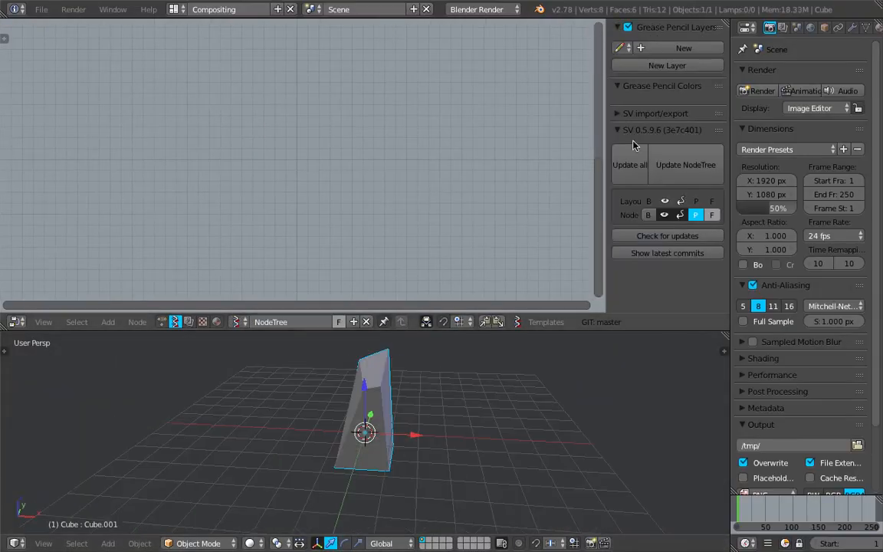
key(n)
- Enable the fake user for the new node tree and save over the current file
click(340, 322)
key(ctrl+s)
click(374, 373)
middle_drag(374, 374, 344, 370)
scroll(345, 371, up, 2)
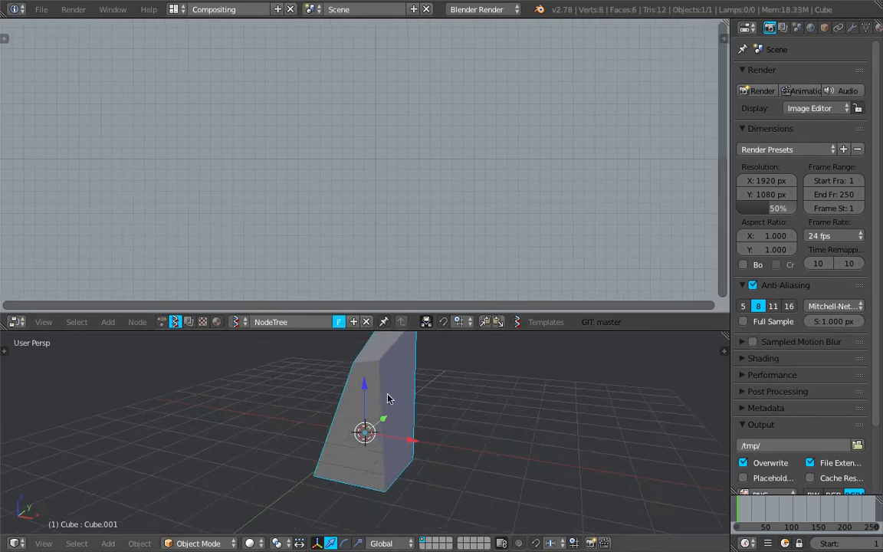
- Add an Objects in mk3 node on the left of the node tree and load the selected cube into it
key(shift+a)
click(217, 133)
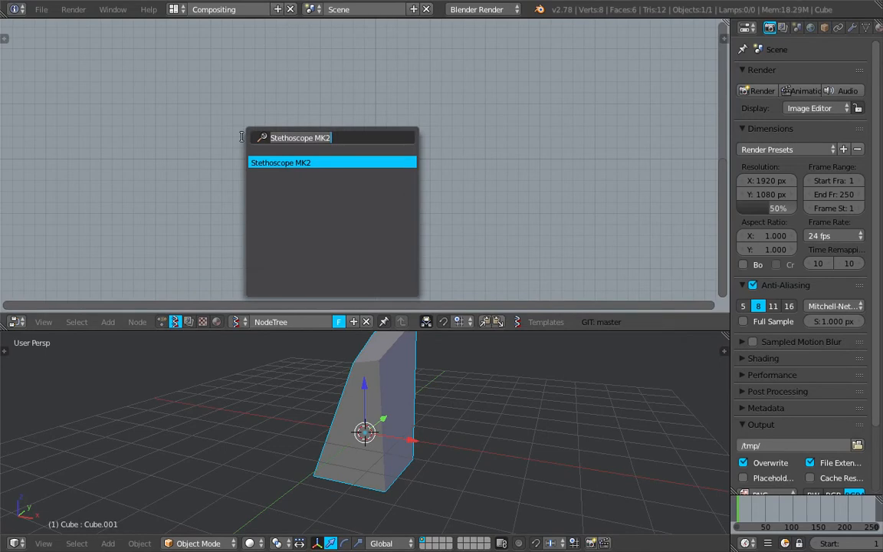
text(objects)
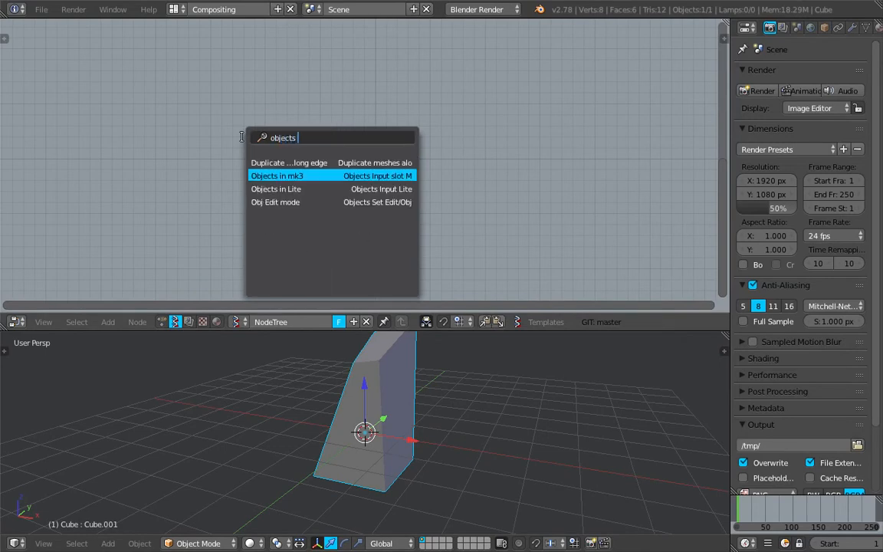
key(Return)
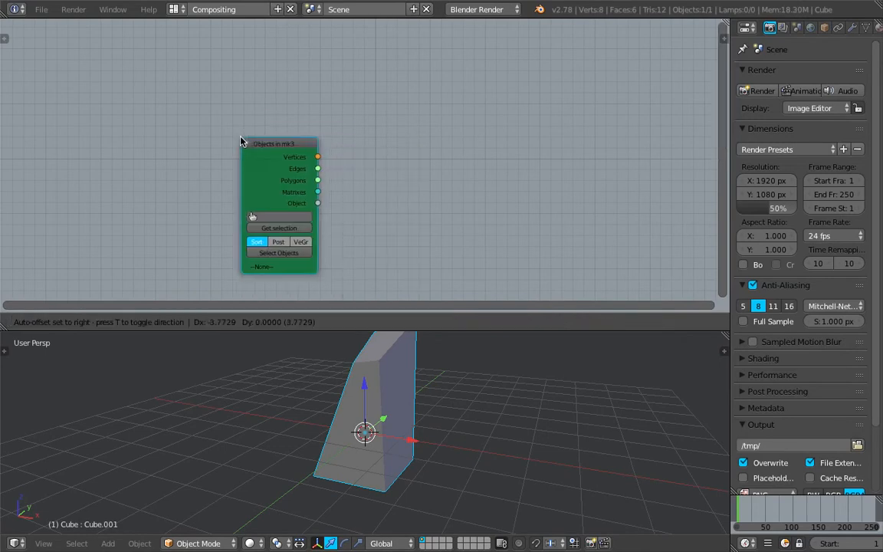
click(175, 115)
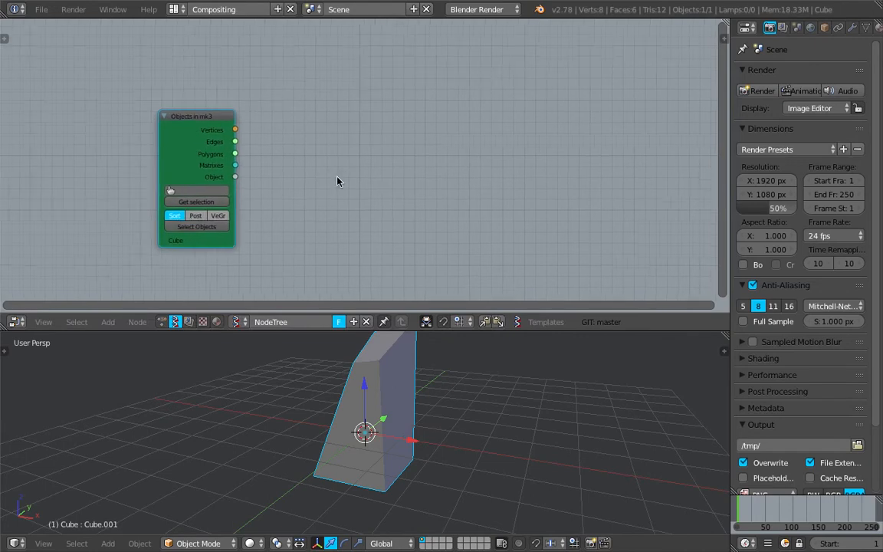
- Add an Object ID Set MK2 node and place it just right of the Objects in mk3 node
key(shift+a)
click(378, 151)
key(BackSpace)
text(object id)
key(Down)
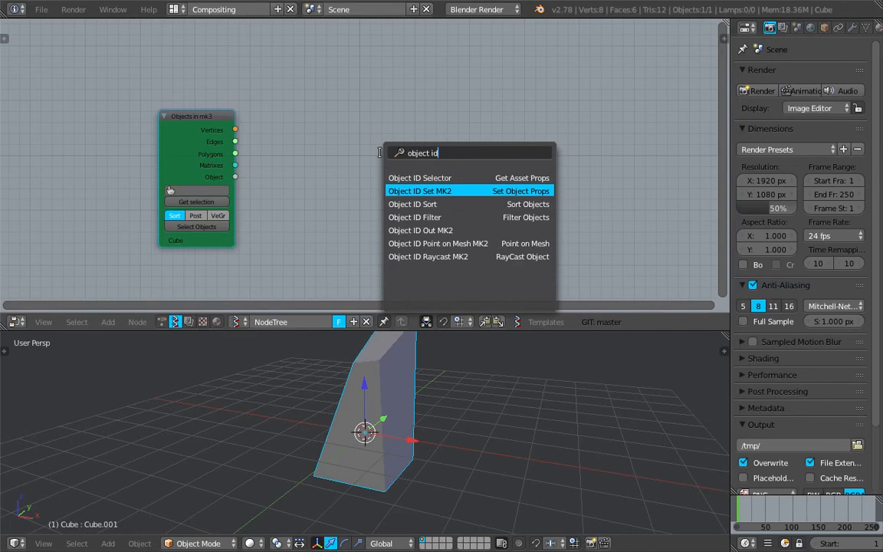
key(Return)
click(278, 118)
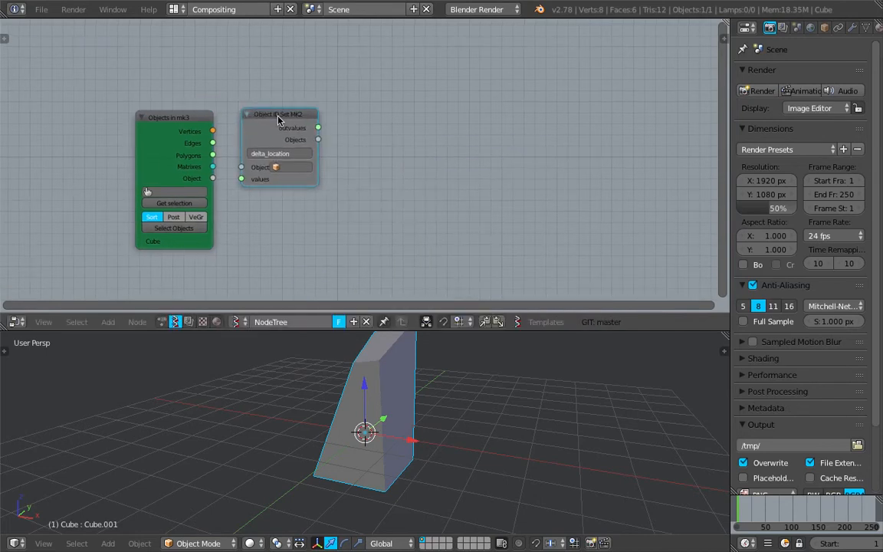
- Duplicate the Object ID Set MK2 node three times in a row to the right and widen the node editor
key(shift+d)
click(376, 115)
key(shift+d)
click(483, 123)
key(shift+d)
click(578, 121)
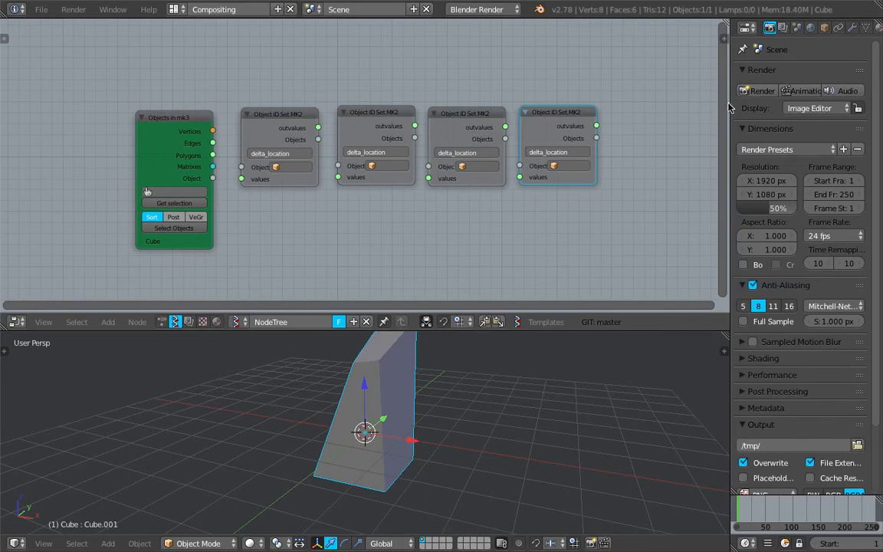
drag(730, 107, 776, 108)
scroll(545, 191, up, 2)
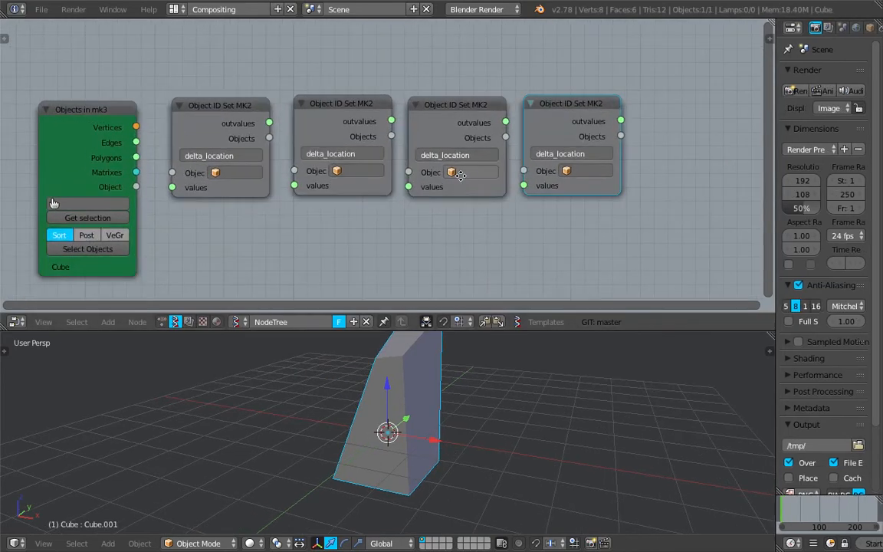
- Link the Objects in mk3 node's Object output to the first Object ID Set MK2 node's Objects input
middle_drag(460, 175, 477, 173)
click(477, 172)
click(334, 213)
middle_drag(338, 214, 350, 208)
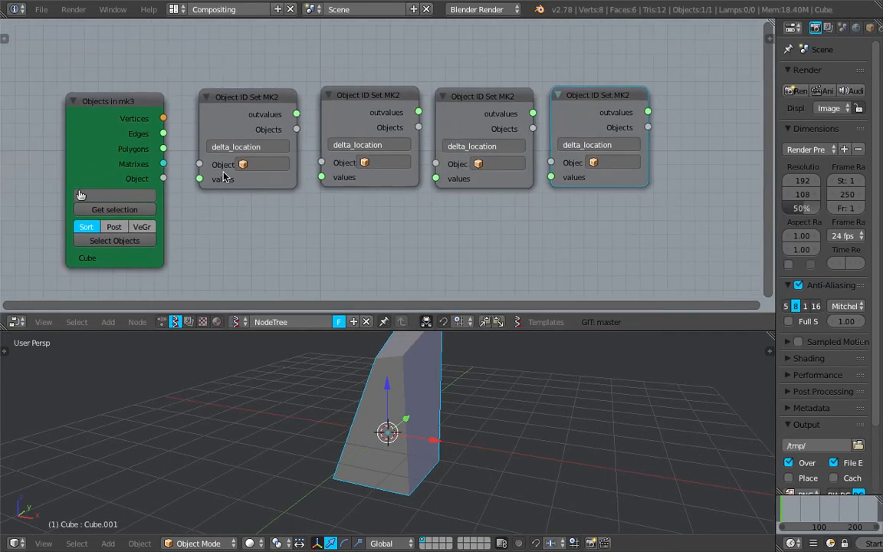
drag(148, 115, 131, 111)
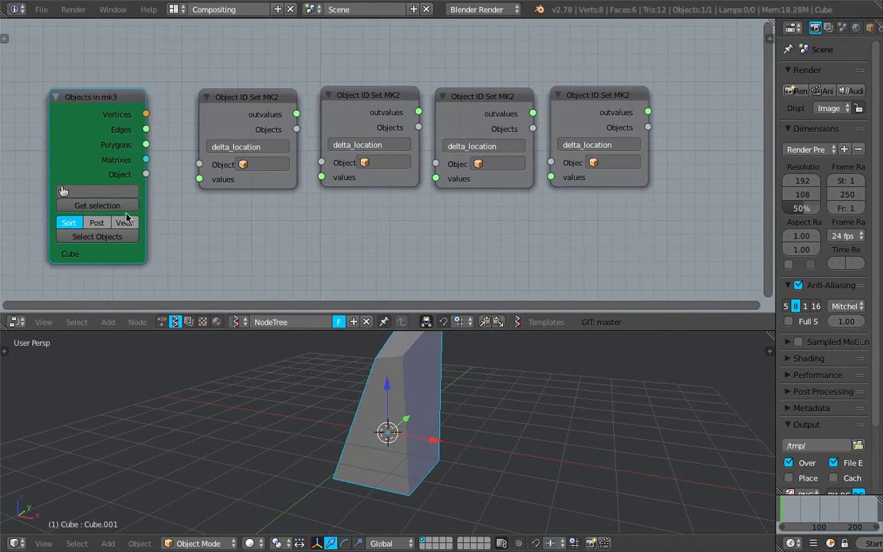
drag(146, 174, 199, 164)
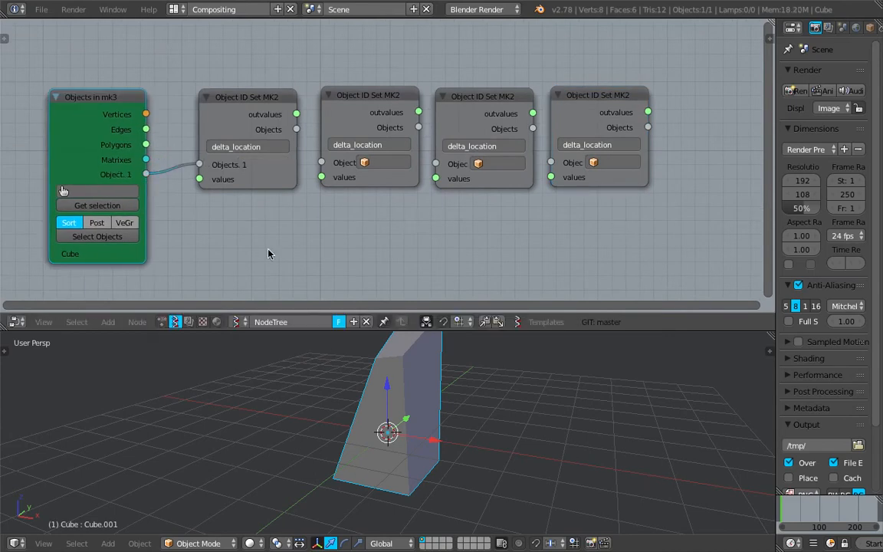
- Show the cube's shape keys, scrub the Cube.001 key's value back to 1, and enlarge the info log to read its Python path
middle_drag(426, 398, 420, 407)
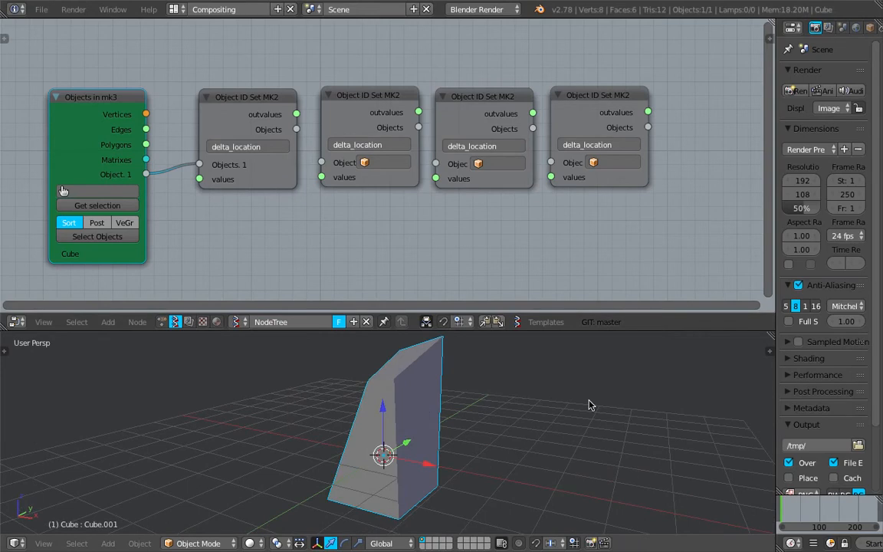
drag(774, 344, 696, 345)
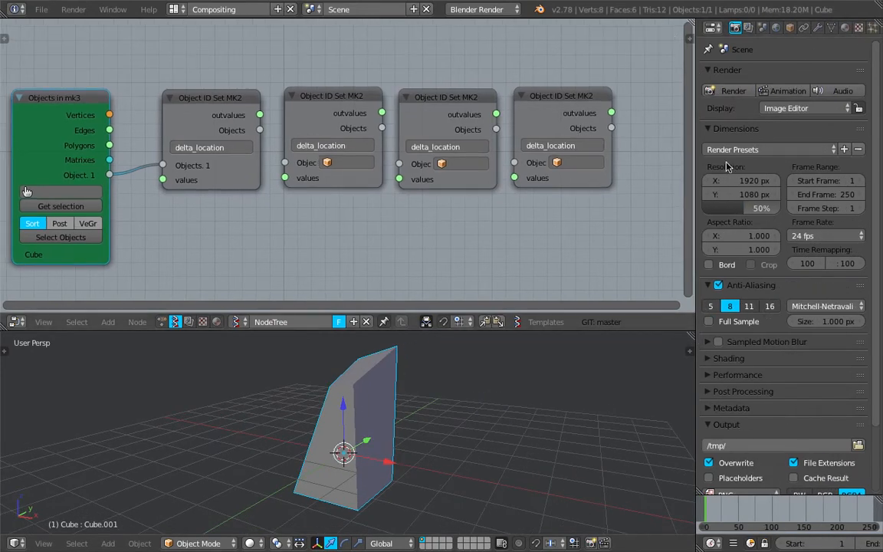
click(831, 28)
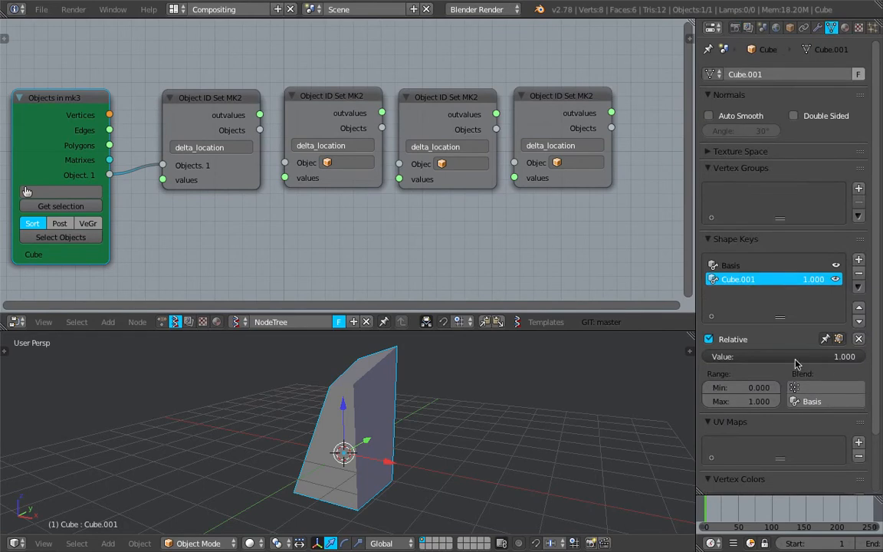
drag(824, 280, 829, 279)
drag(587, 21, 138, 81)
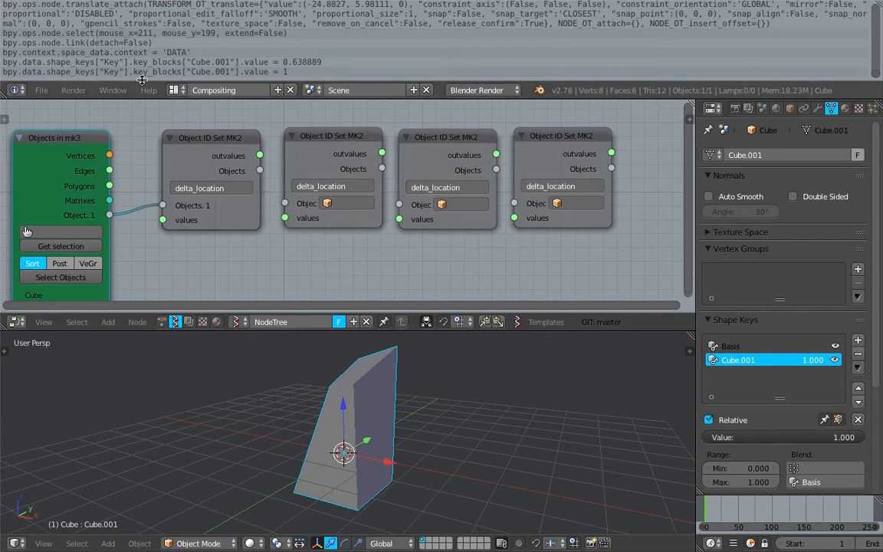
middle_drag(136, 140, 141, 155)
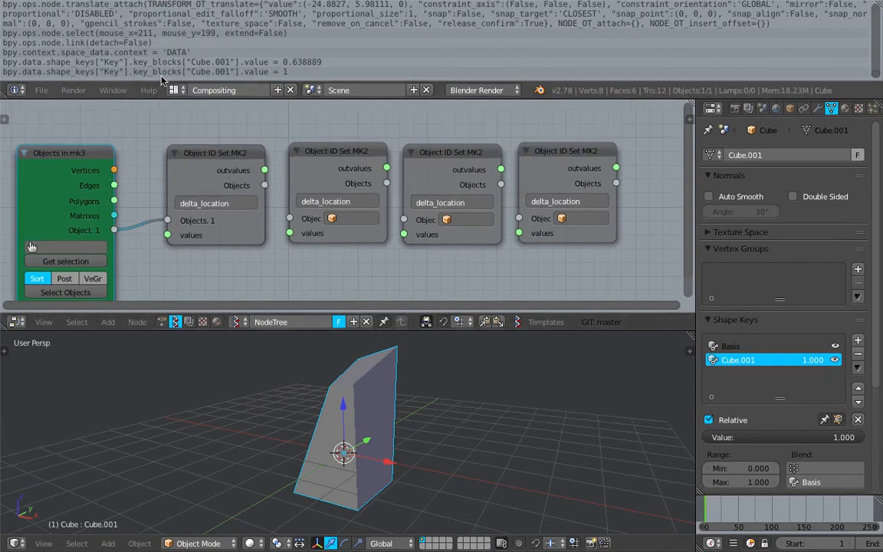
- Set the formula of the first Object ID Set MK2 node to data.shape_keys
click(220, 203)
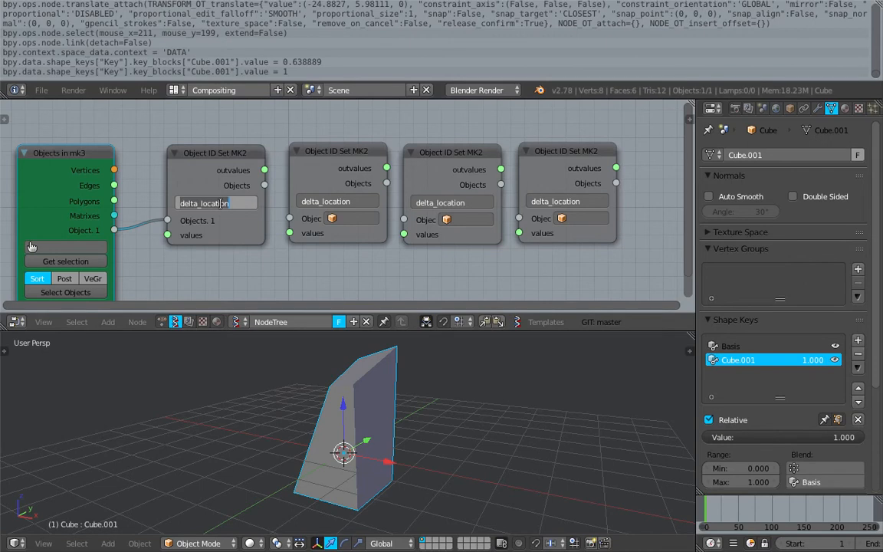
text(data.shape_keys)
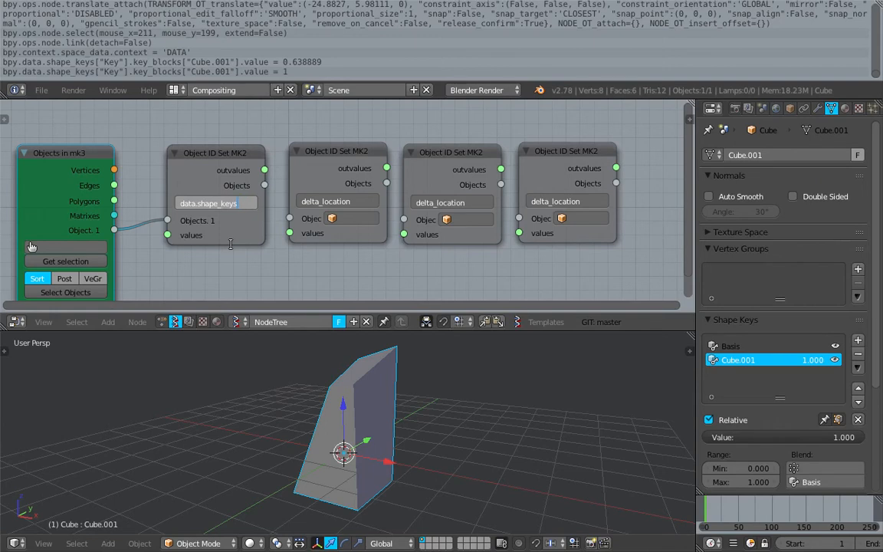
key(Return)
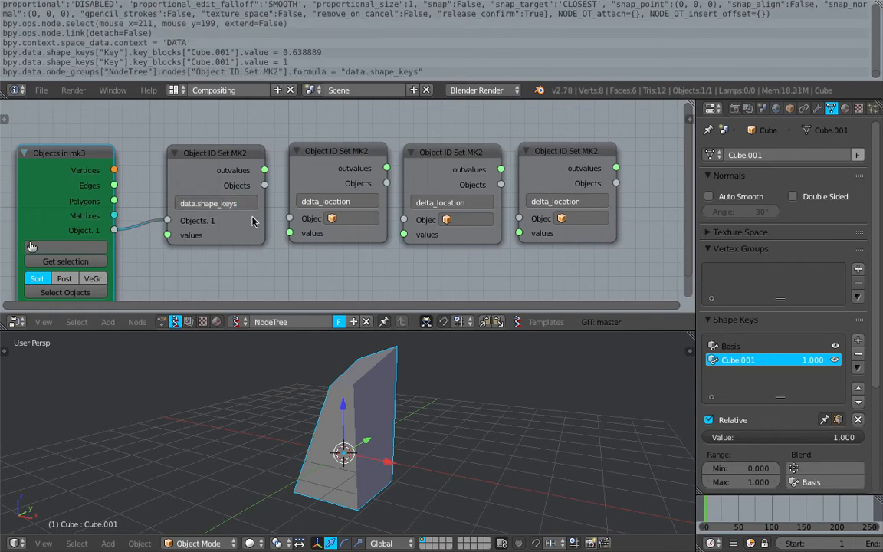
- Set the second Object ID Set MK2 node's formula to key_blocks["Cube.001"], widen that node and shift the two nodes after it further right
click(341, 200)
text(key_blocks["Cube)
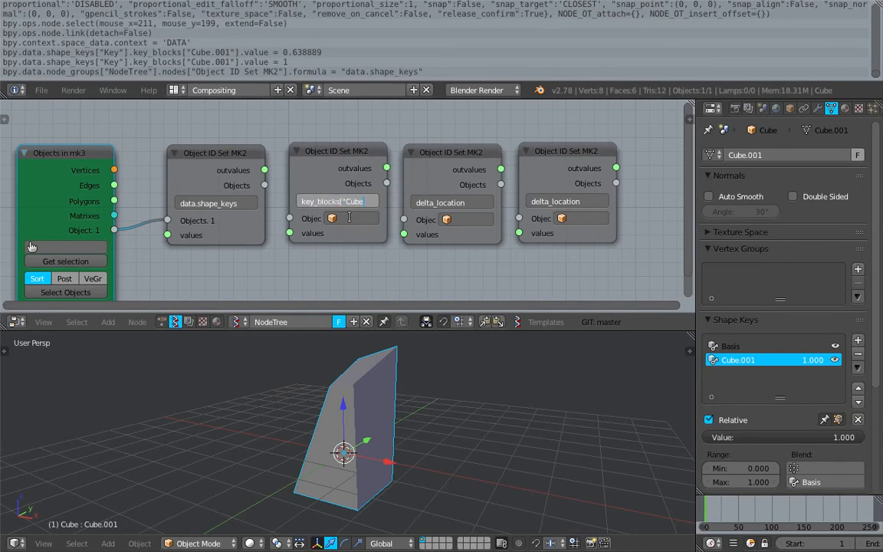
text(.001"])
key(Return)
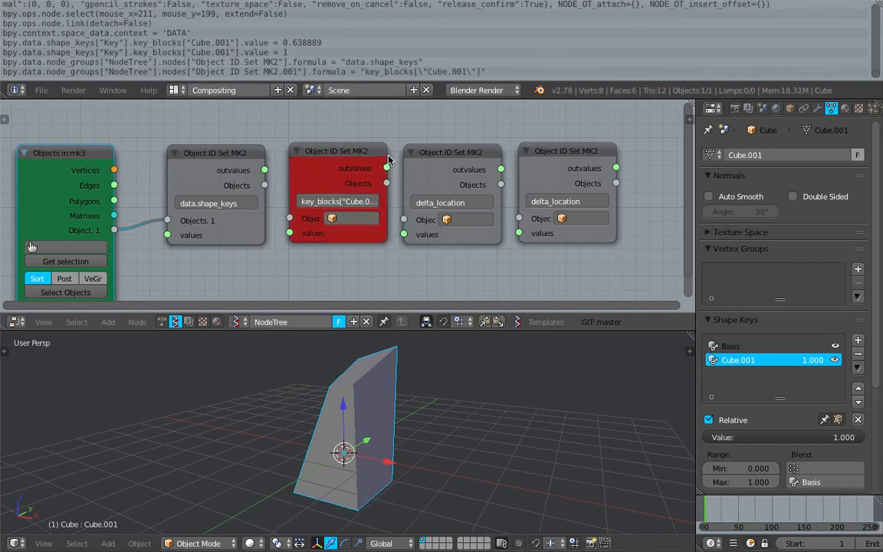
drag(386, 149, 451, 154)
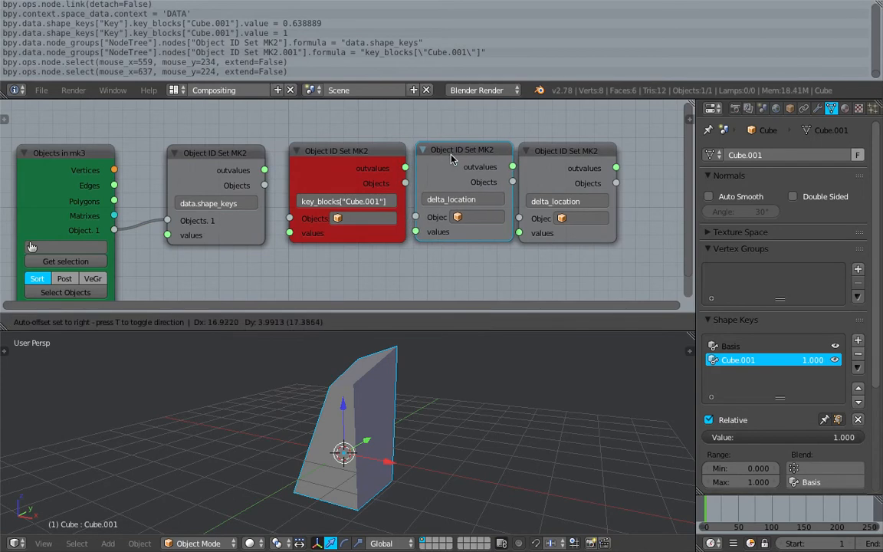
drag(518, 158, 540, 159)
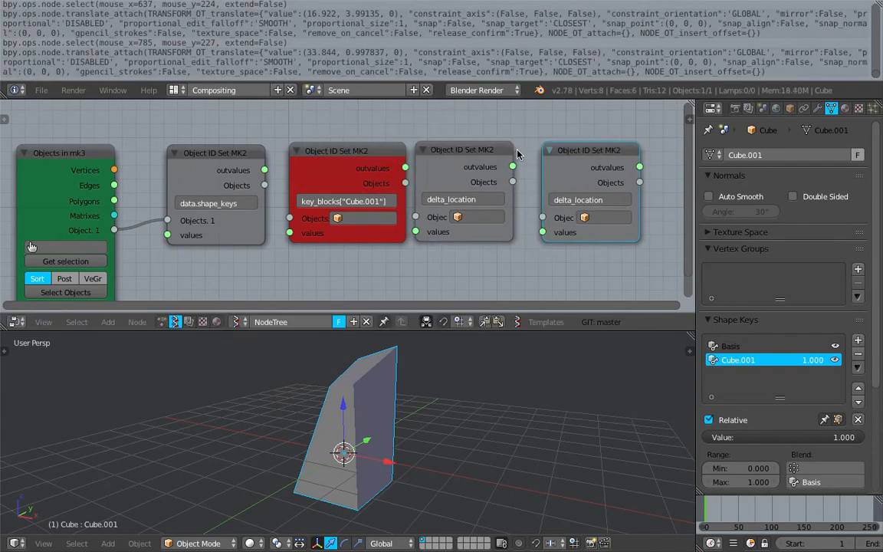
- Link the data.shape_keys node's outvalues to the key_blocks node's Objects input, move the two closer together and save over the file
drag(387, 98, 389, 136)
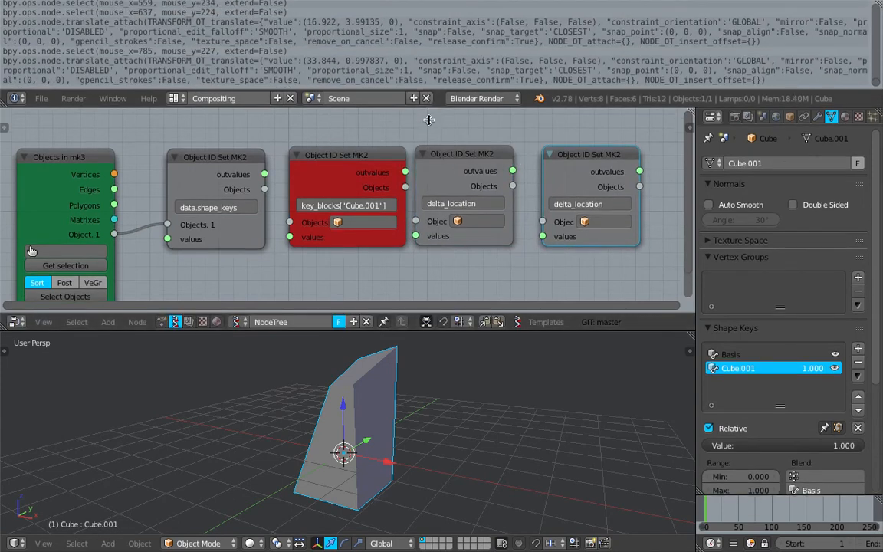
scroll(389, 85, up, 3)
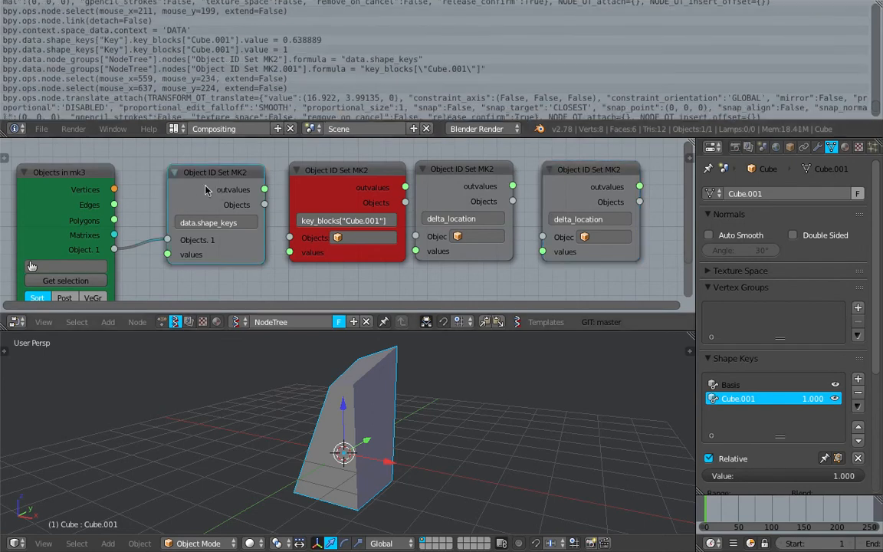
drag(184, 167, 164, 166)
drag(246, 188, 290, 236)
drag(335, 199, 299, 204)
middle_drag(386, 207, 378, 204)
key(ctrl+s)
click(383, 225)
- Add a Stethoscope MK2 node below the two delta_location nodes
scroll(387, 228, down, 2)
middle_drag(427, 289, 400, 266)
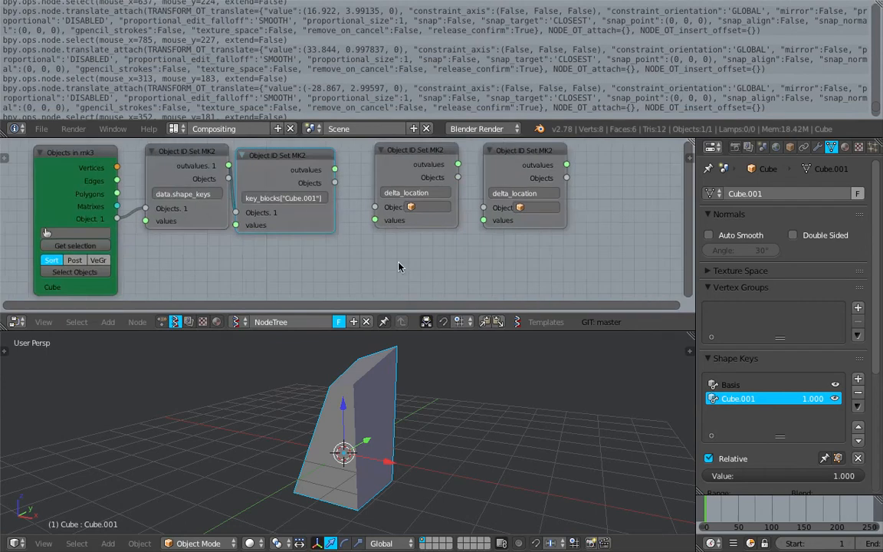
key(alt+space)
text(ste)
key(Return)
click(412, 246)
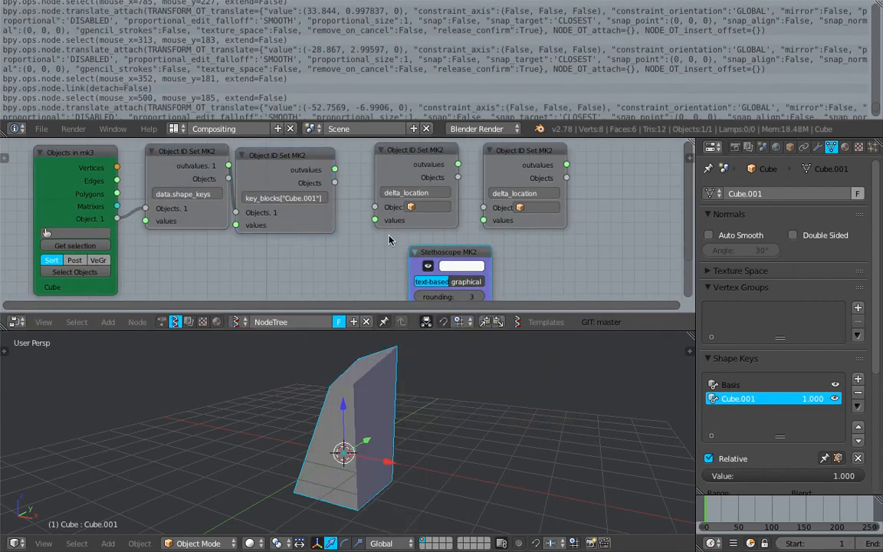
- Link the key_blocks node's outvalues to the Stethoscope MK2 node's Data input
scroll(349, 207, down, 2)
middle_drag(345, 187, 344, 177)
drag(336, 163, 384, 269)
scroll(383, 268, down, 2)
middle_drag(383, 269, 365, 234)
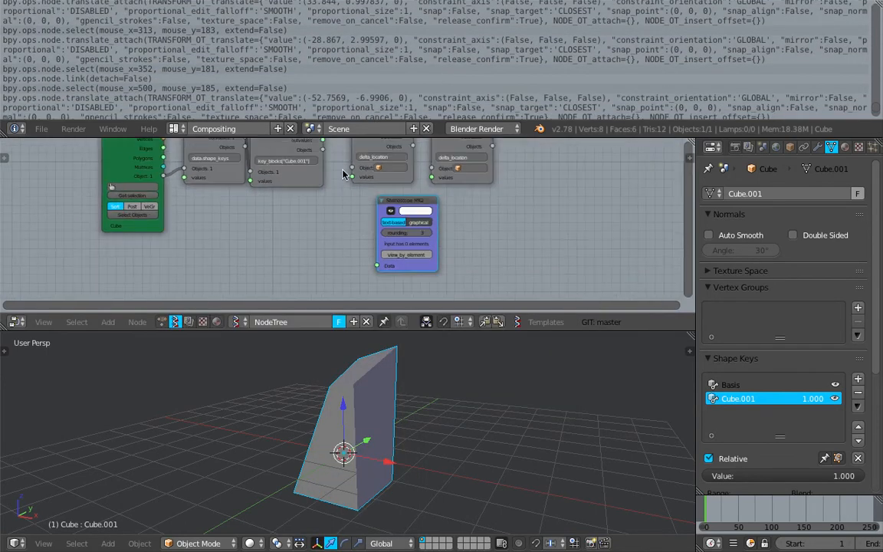
middle_drag(339, 175, 338, 190)
drag(322, 159, 375, 283)
scroll(460, 245, up, 4)
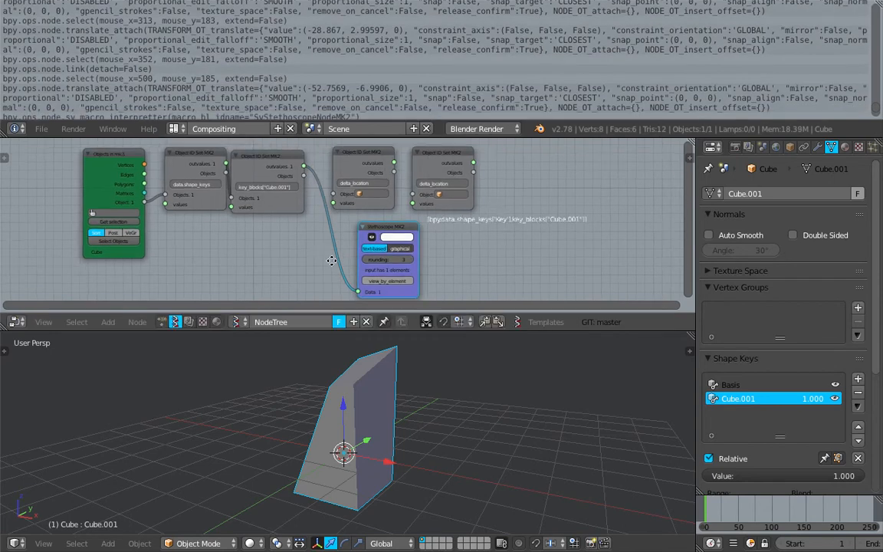
- Examine the Stethoscope's text output in the node tree and save over the current file
middle_drag(493, 245, 476, 255)
scroll(542, 242, up, 2)
middle_drag(609, 243, 536, 247)
scroll(475, 230, down, 1)
middle_drag(438, 222, 526, 249)
key(ctrl+s)
click(457, 233)
- Link the key_blocks node's outvalues to the third Object ID Set MK2 node's Objects input and set that node's formula to data[:]
drag(234, 181, 280, 225)
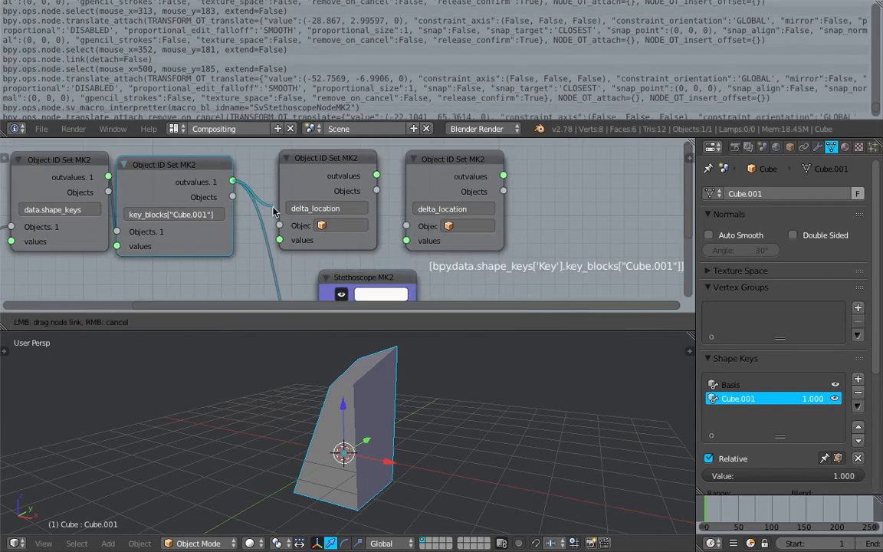
click(323, 209)
text(d)
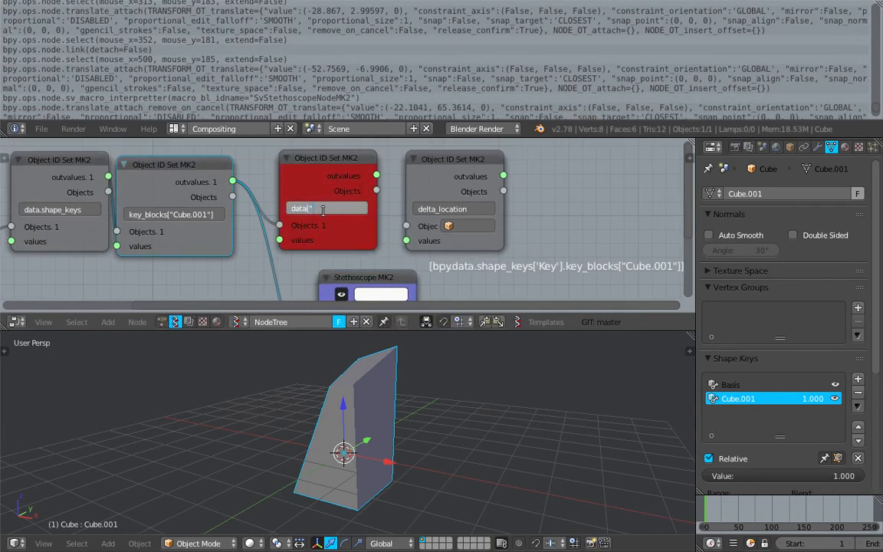
text(ata[:])
key(Return)
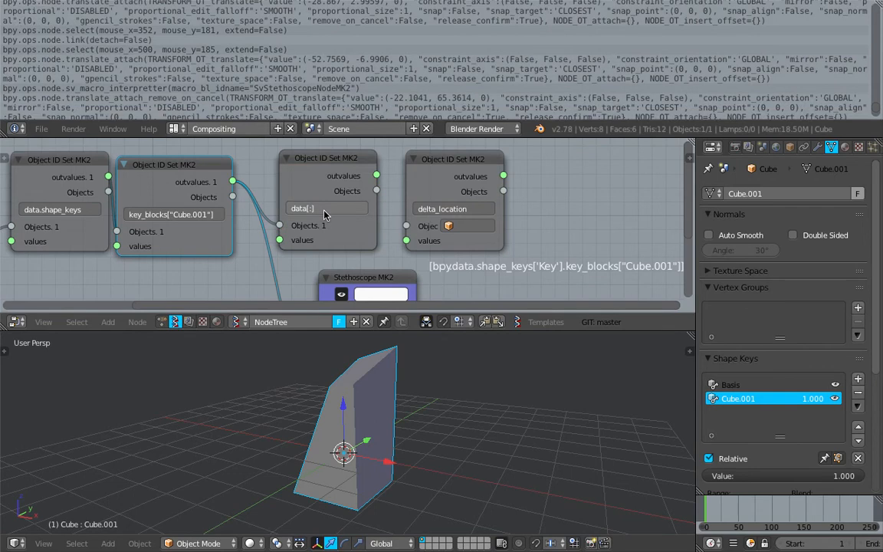
- Set the formula of the last Object ID Set MK2 node to co
click(441, 209)
text(co)
key(Return)
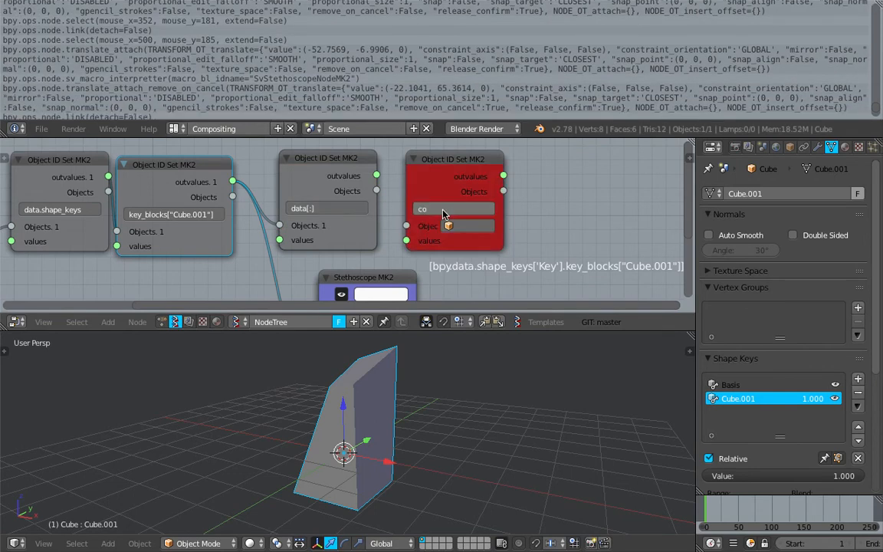
- Collapse the info log to enlarge the node editor and move the data[:] and co nodes slightly up
scroll(398, 188, up, 3)
click(309, 177)
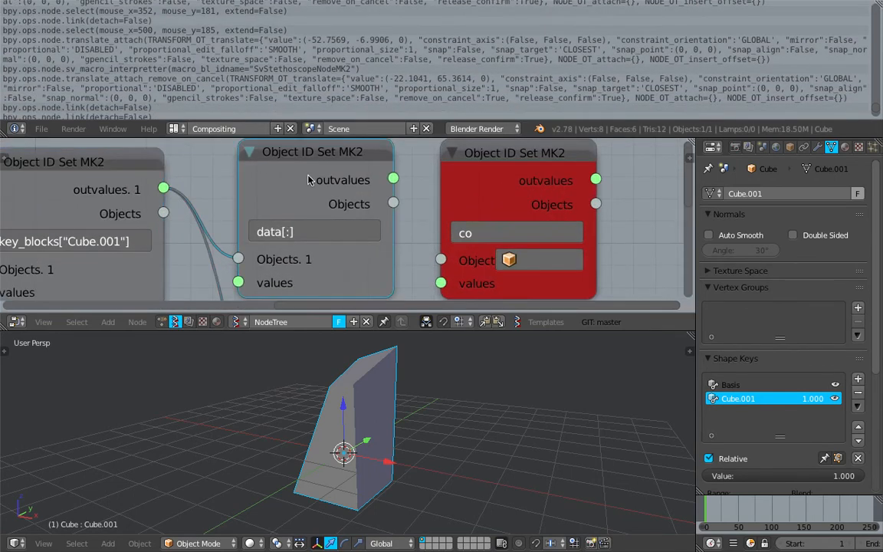
scroll(329, 188, down, 1)
middle_drag(341, 193, 372, 186)
drag(443, 137, 443, 18)
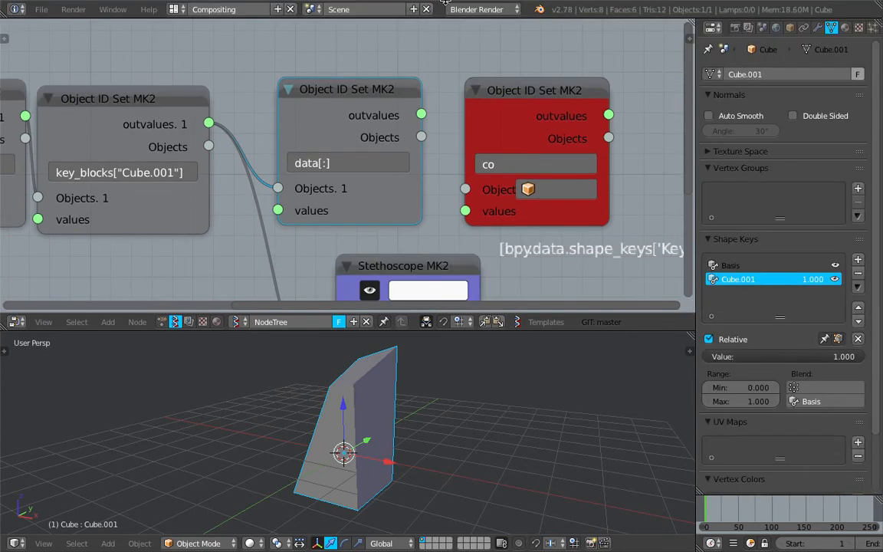
middle_drag(417, 86, 428, 101)
middle_drag(349, 123, 346, 121)
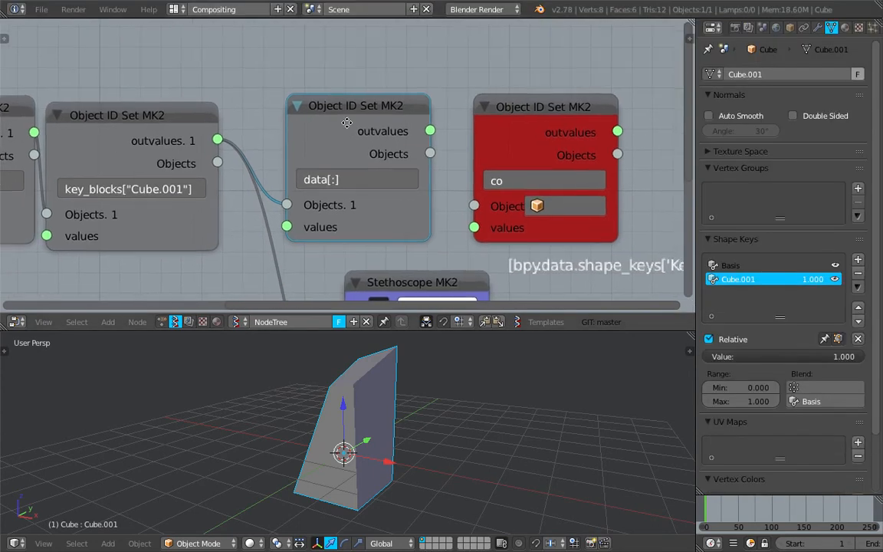
drag(349, 109, 338, 93)
drag(545, 123, 539, 106)
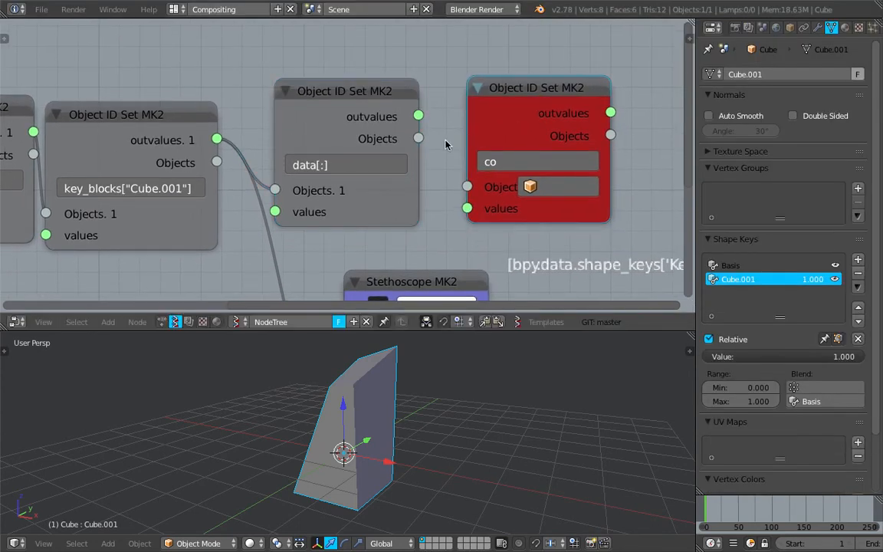
- Link the data[:] node's outvalues to the co node's Objects input
scroll(438, 144, down, 2)
middle_drag(431, 147, 435, 116)
drag(411, 91, 453, 152)
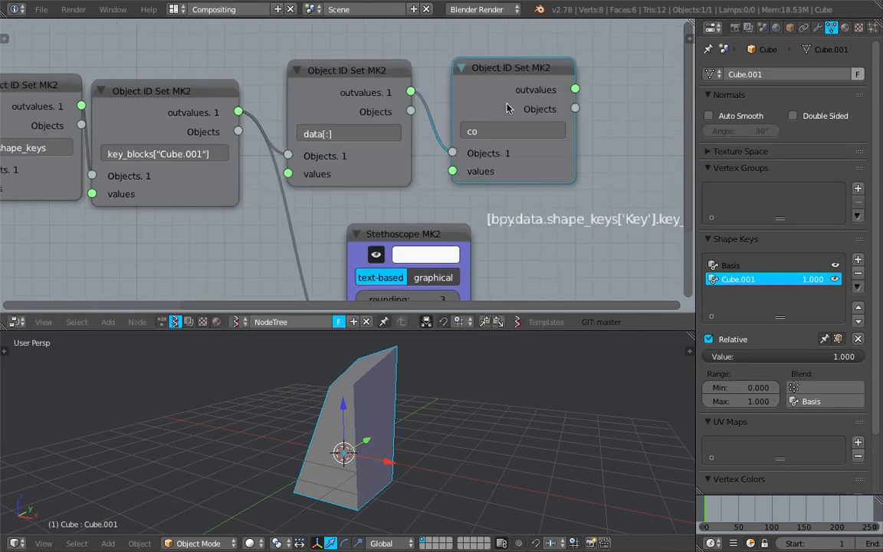
- Move the Stethoscope MK2 node right of the co node and feed its Data input from the co node's outvalues
drag(404, 233, 580, 151)
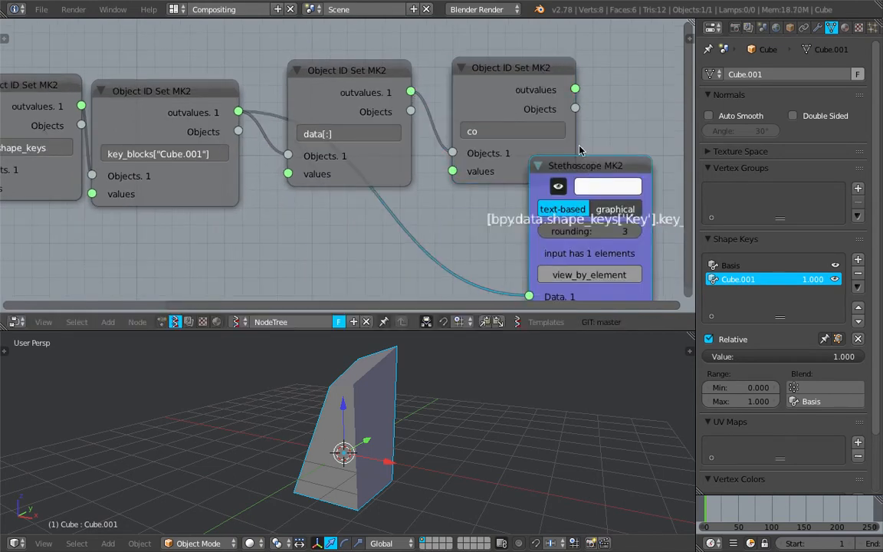
scroll(580, 150, down, 1)
middle_drag(581, 150, 455, 156)
drag(460, 165, 527, 126)
drag(450, 106, 482, 234)
middle_drag(535, 123, 426, 130)
scroll(354, 124, up, 1)
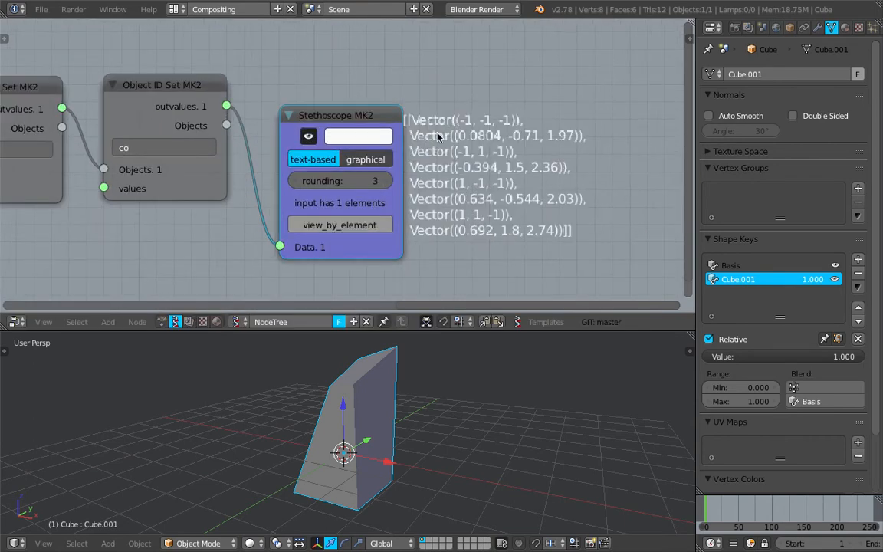
- Orbit around the cube to compare it with the listed vertex vectors and save over the current file
middle_drag(342, 449, 342, 392)
scroll(365, 178, down, 2)
key(ctrl+s)
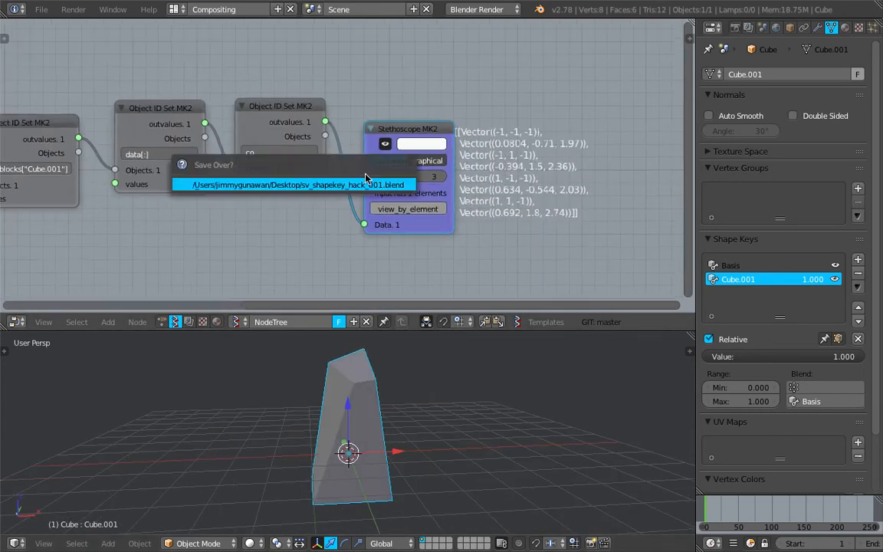
click(365, 180)
- Space out the four Object ID Set MK2 nodes and the Stethoscope into an even row
middle_drag(365, 176, 483, 173)
drag(521, 127, 542, 122)
middle_drag(373, 110, 494, 115)
drag(221, 128, 251, 121)
drag(185, 118, 190, 109)
drag(409, 110, 407, 118)
drag(508, 109, 508, 118)
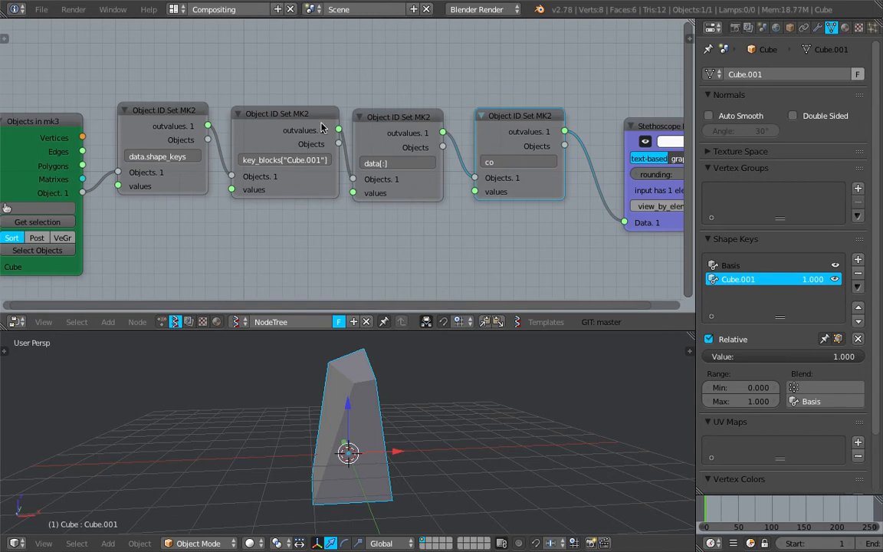
middle_drag(389, 443, 322, 390)
middle_drag(365, 434, 389, 418)
scroll(417, 205, down, 2)
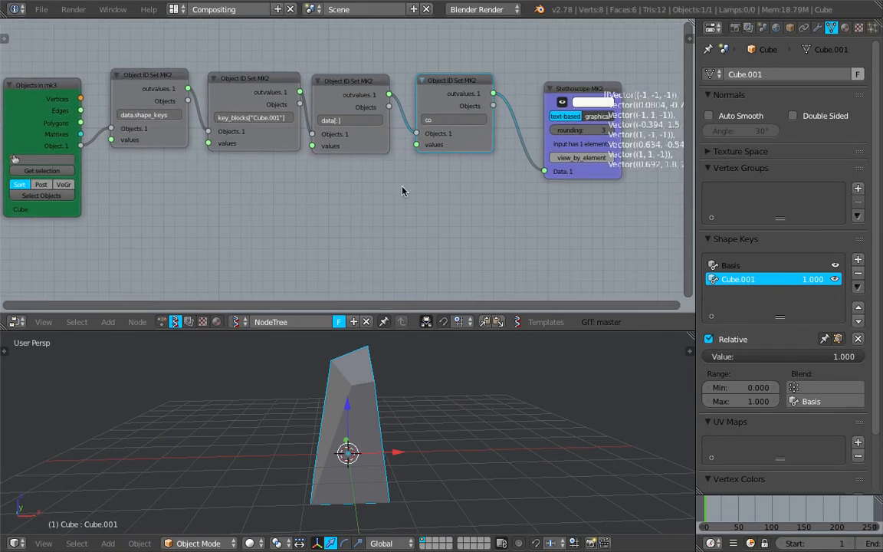
- Add a Random Vector MK2 node below the co node and set its Count to 8
key(shift+a)
click(404, 188)
text(random)
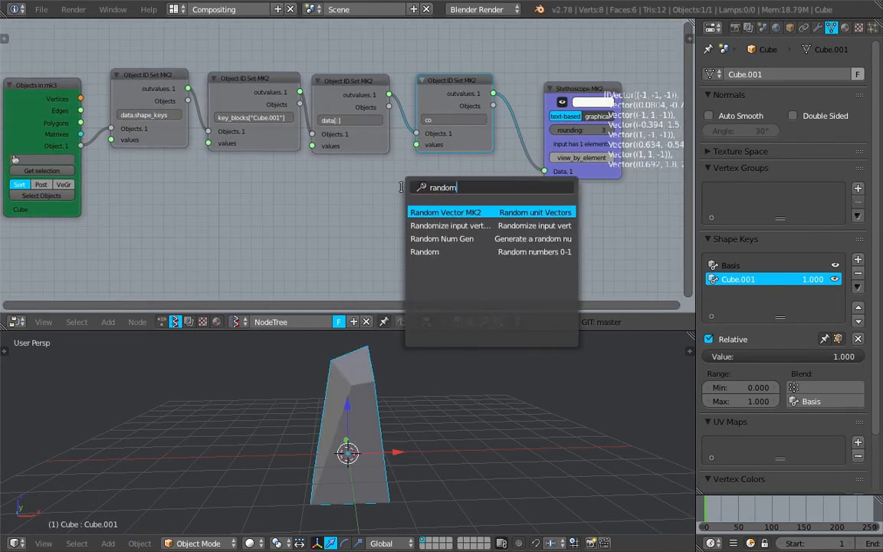
key(Return)
click(404, 190)
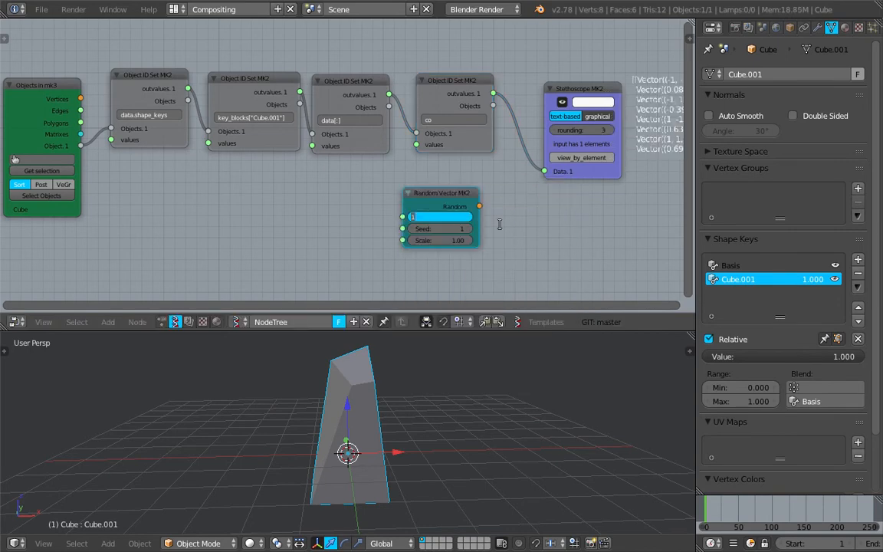
text(8)
key(Return)
- Link the Random Vector node's Random output to the Stethoscope's Data input and move the current frame to 59
middle_drag(481, 400, 408, 406)
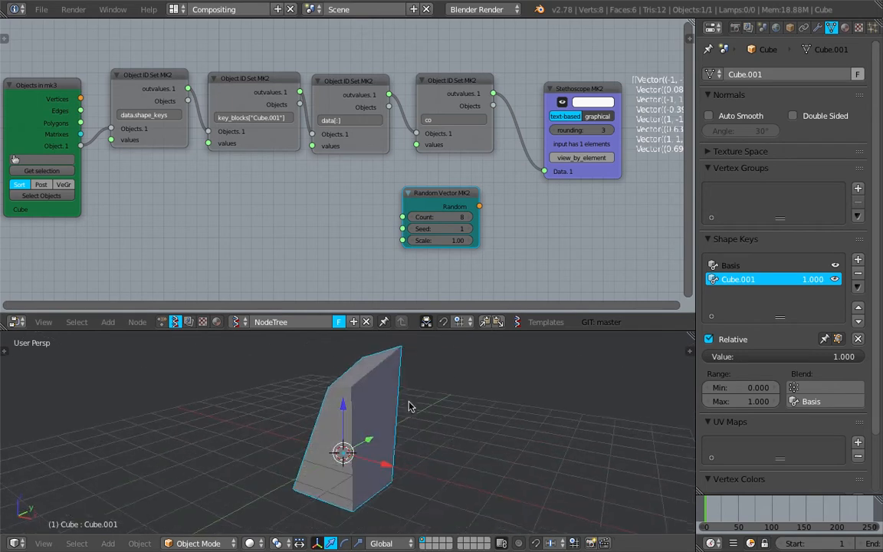
mouse_move(350, 401)
middle_down()
mouse_move(329, 418)
mouse_move(351, 410)
middle_up()
drag(479, 206, 544, 172)
middle_drag(494, 244, 437, 237)
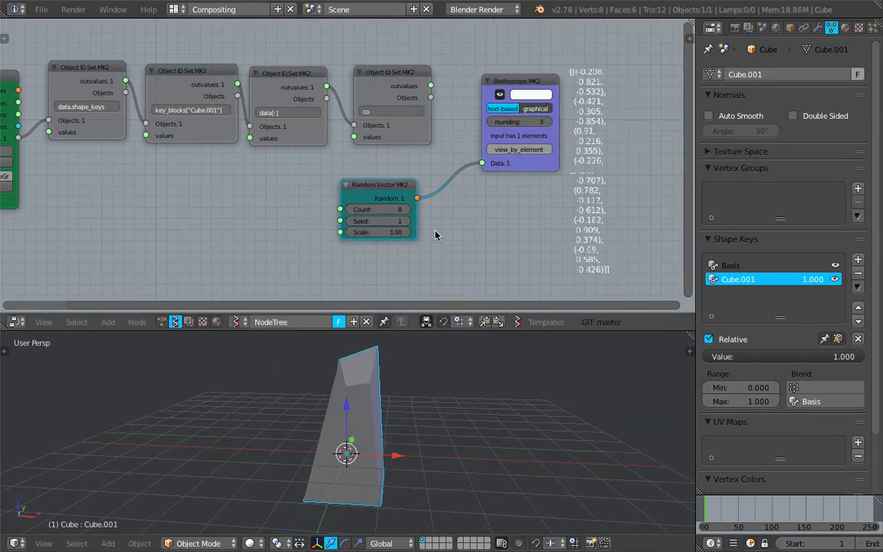
click(732, 513)
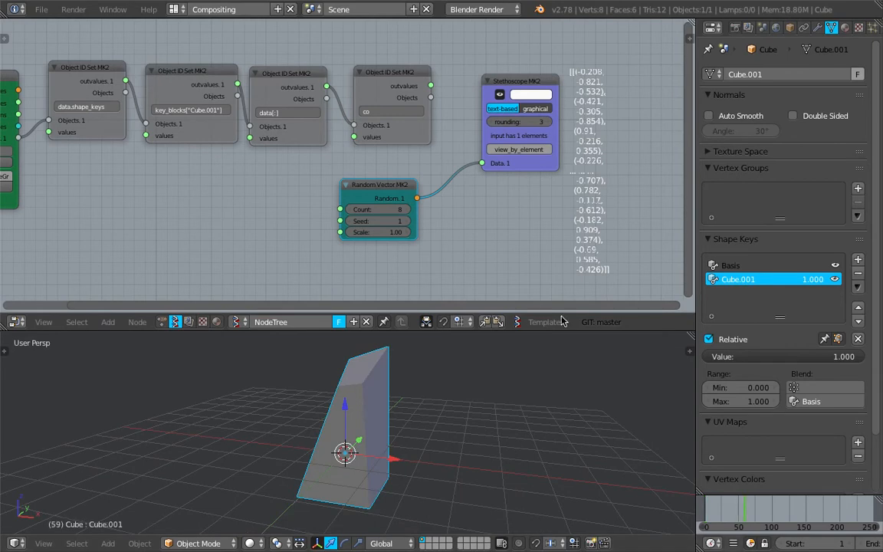
- Shift the Random Vector node left and link its Random output to the co node's values input
scroll(475, 165, up, 2)
drag(367, 191, 267, 192)
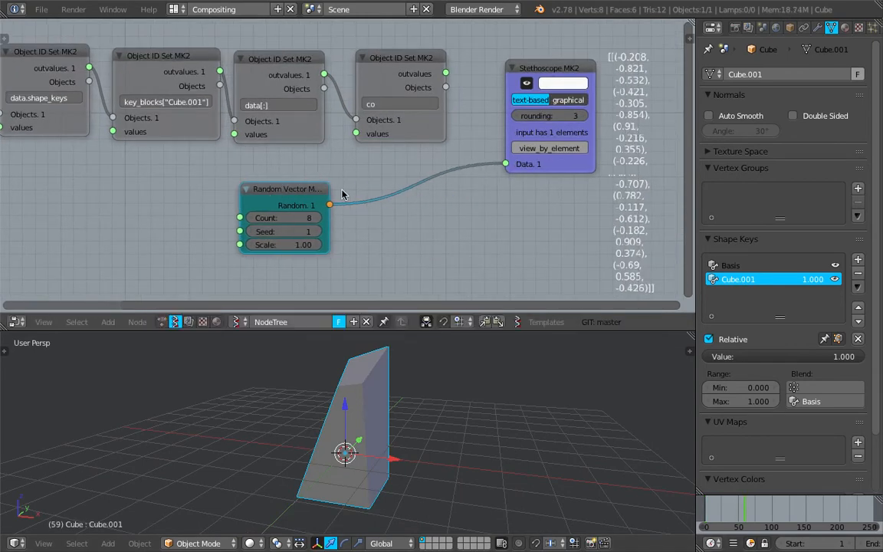
drag(329, 205, 356, 133)
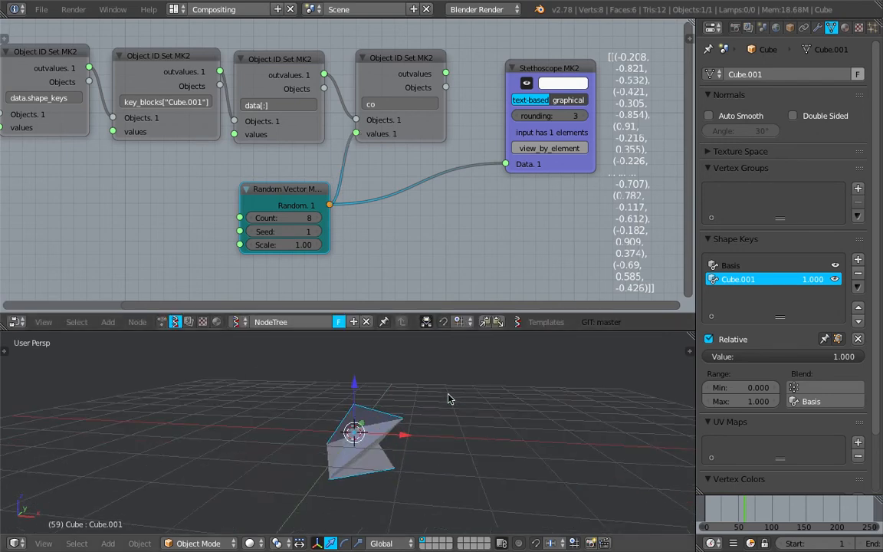
- Vary the Random Vector node's Seed through 82 up to 97 while viewing the deformed cube
drag(261, 231, 292, 231)
middle_drag(402, 426, 347, 431)
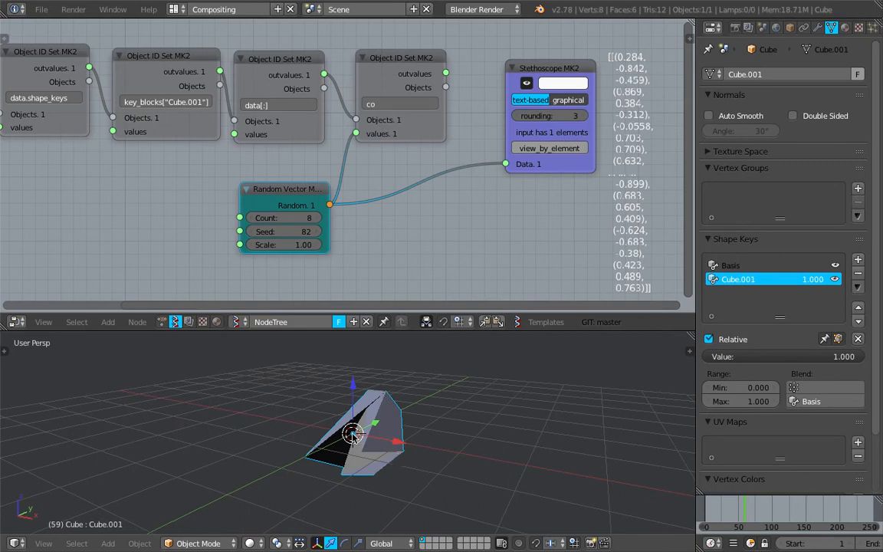
middle_drag(315, 228, 335, 230)
drag(328, 233, 338, 233)
- Move the Objects in mk3 node farther away from the Object ID Set chain and save over the current file
scroll(229, 184, down, 2)
middle_drag(208, 180, 294, 184)
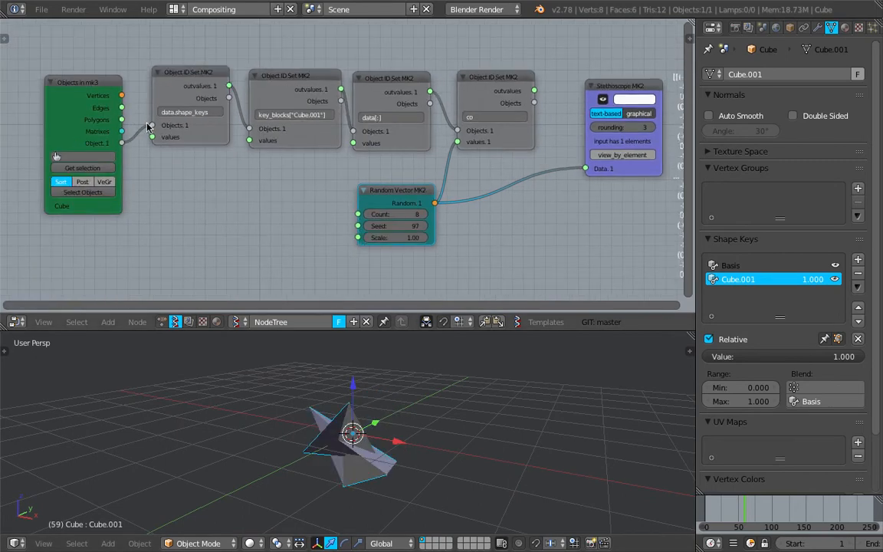
drag(104, 92, 69, 116)
key(ctrl+s)
click(70, 116)
middle_drag(70, 116, 128, 99)
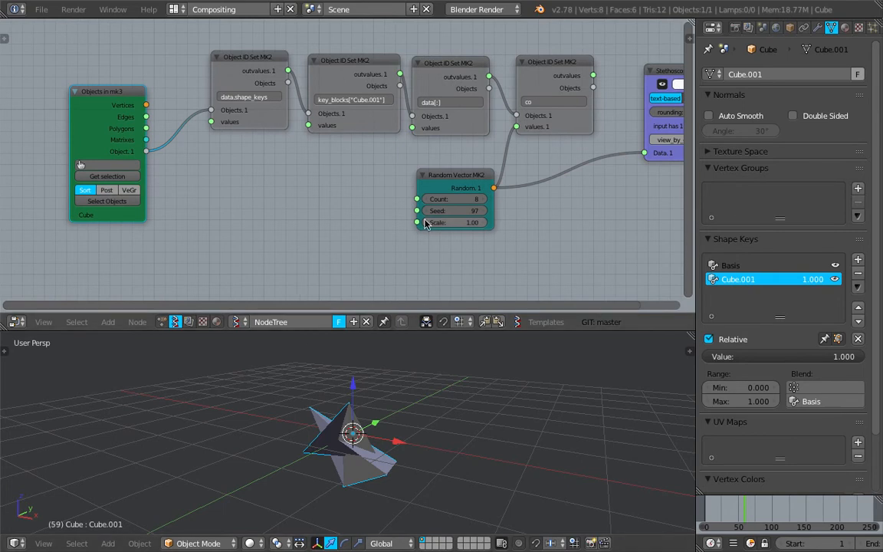
- Add a Randomize input vertices node between the Objects in node and the Random Vector node
drag(448, 179, 437, 179)
middle_drag(328, 186, 325, 183)
key(shift+a)
click(251, 177)
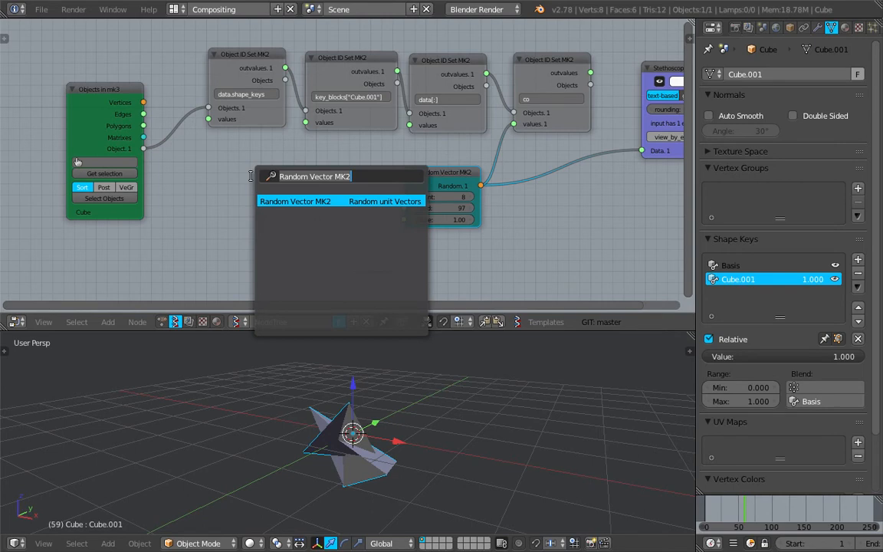
text(random)
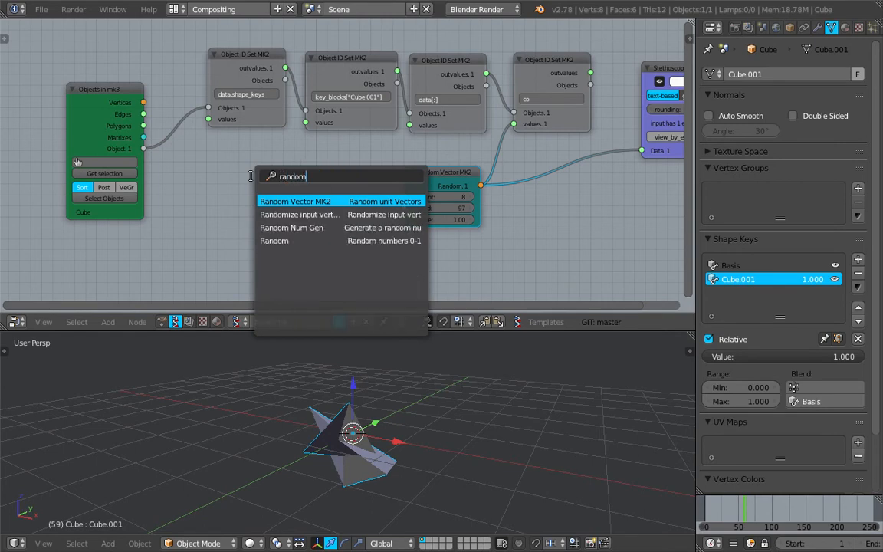
key(Down)
key(Return)
click(253, 177)
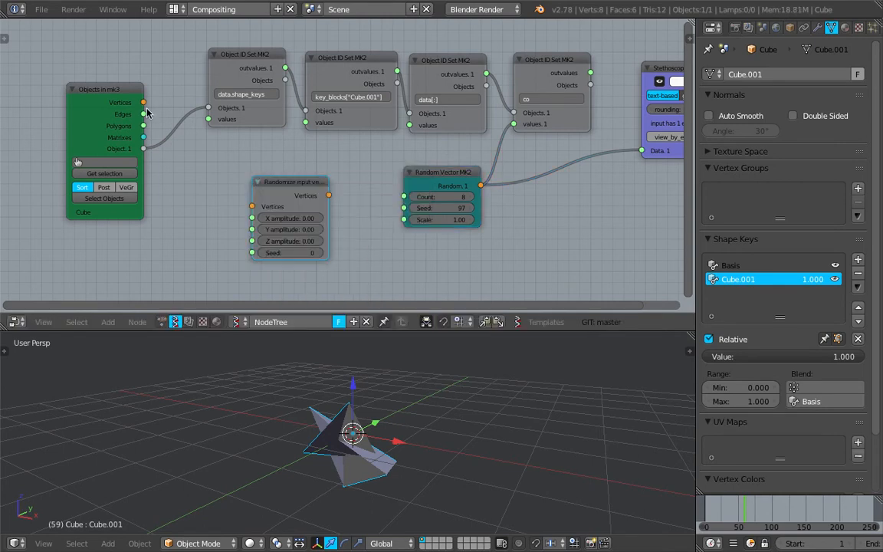
- Link the Objects in node's Vertices to the Randomize input vertices node and set its X, Y and Z amplitudes to 0.66
drag(148, 113, 154, 112)
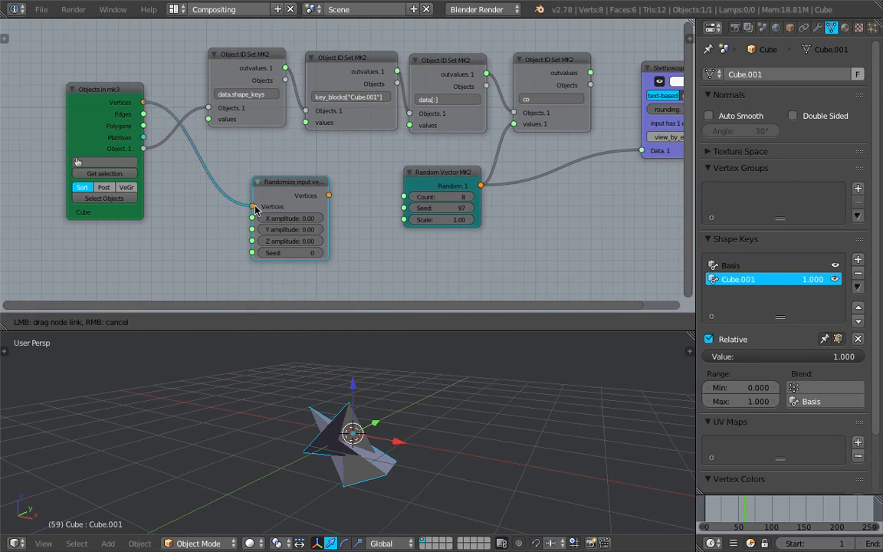
drag(255, 208, 370, 204)
scroll(289, 222, up, 5)
middle_drag(317, 201, 261, 179)
scroll(299, 157, down, 1)
scroll(295, 156, down, 1)
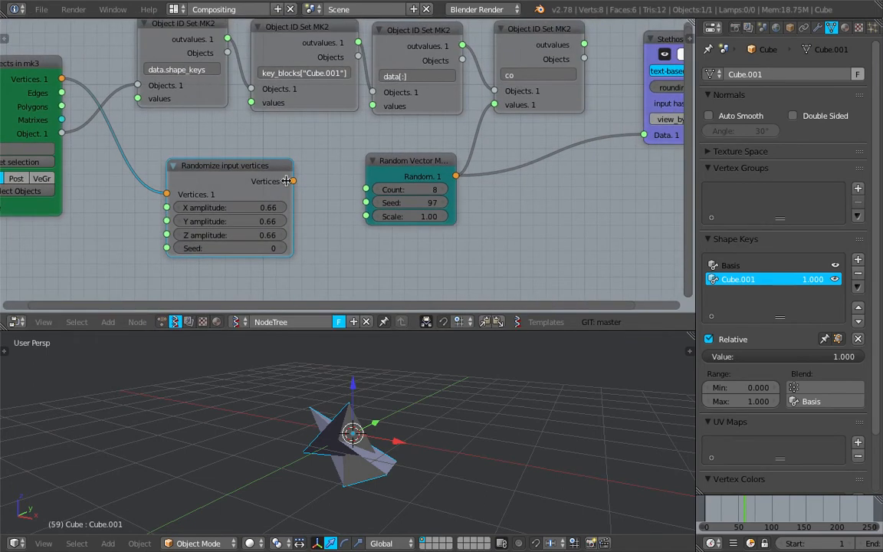
- Link the Randomize node's Vertices output to the co node's values input and delete the Random Vector MK2 node
drag(292, 181, 467, 123)
click(420, 161)
key(x)
middle_drag(418, 162, 439, 164)
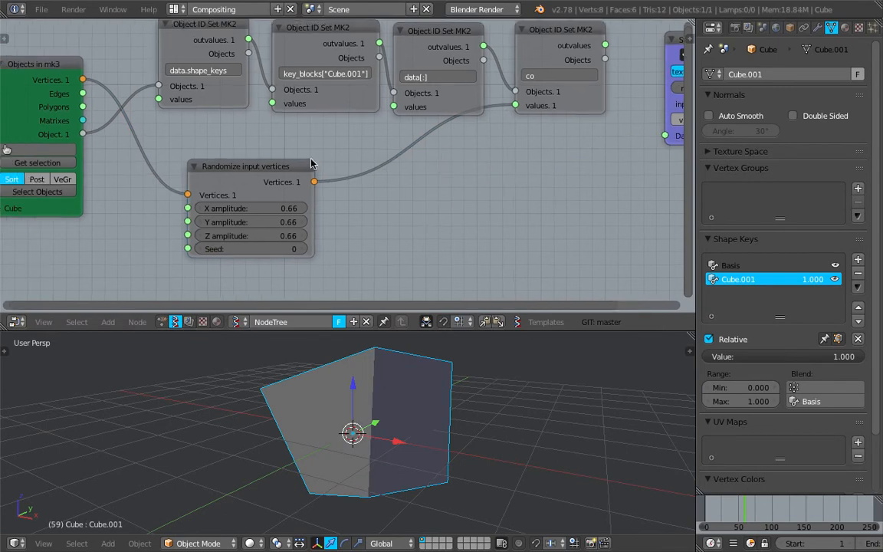
- Move the Randomize input vertices node right, under the data[:] node, and save over the current file
drag(297, 164, 396, 157)
key(ctrl+s)
click(387, 157)
- Set the Randomize input vertices node's Seed to 78 and deselect the cube
drag(367, 235, 423, 235)
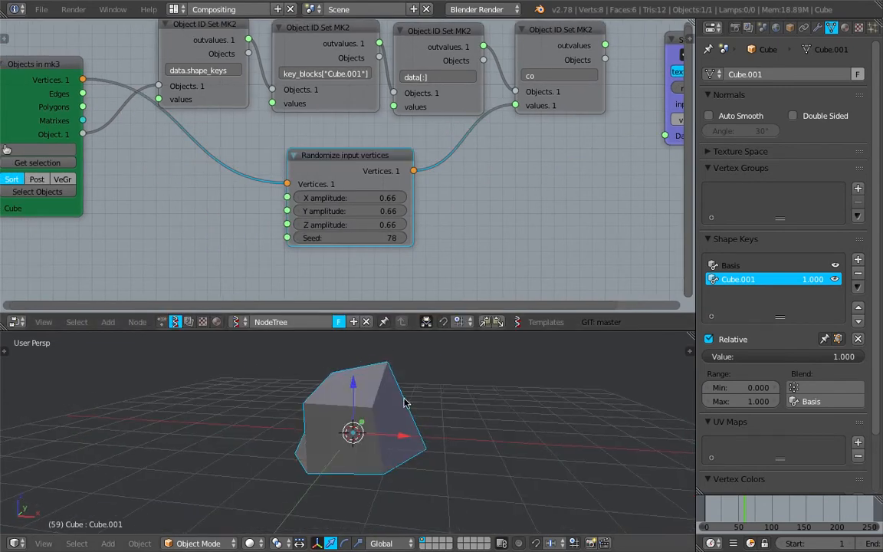
click(491, 414)
key(a)
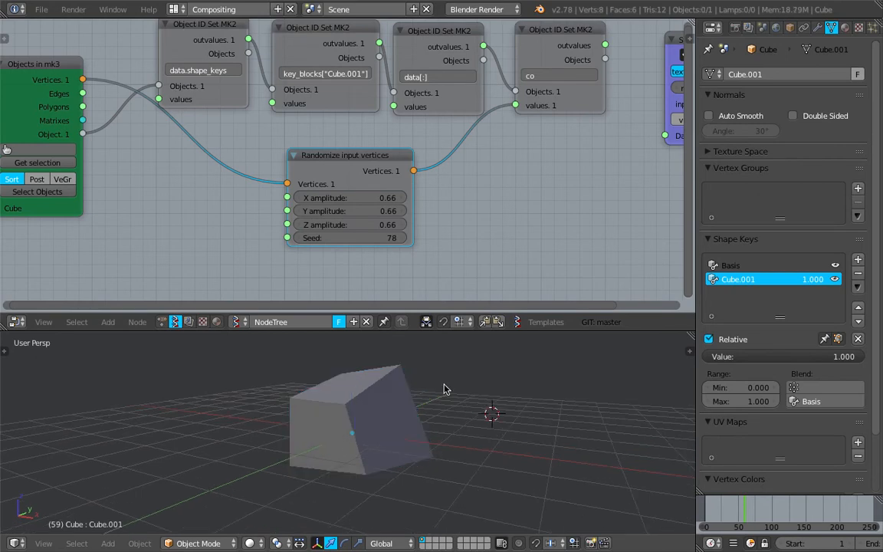
- Slide the Cube.001 shape key's value down and back up to 1.000, and briefly play the animation
drag(788, 356, 703, 357)
middle_drag(359, 362, 389, 418)
drag(721, 357, 866, 358)
mouse_move(491, 412)
middle_down()
mouse_move(476, 426)
mouse_move(481, 403)
middle_up()
key(alt+a)
key(Escape)
- Nudge the Randomize input vertices node up and right, set its Seed to 163, and reselect the cube
drag(354, 165, 375, 155)
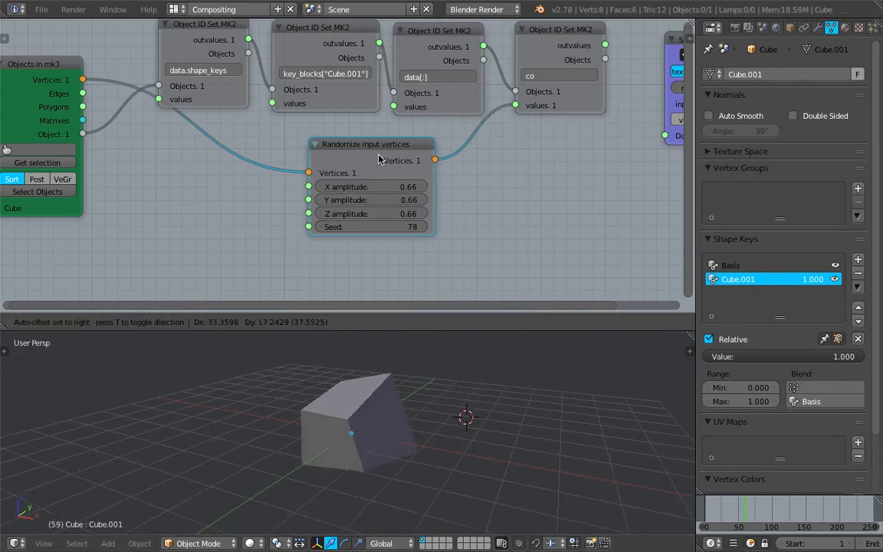
drag(374, 227, 477, 227)
middle_drag(375, 420, 368, 431)
scroll(368, 433, down, 3)
right_click(377, 439)
scroll(373, 437, up, 4)
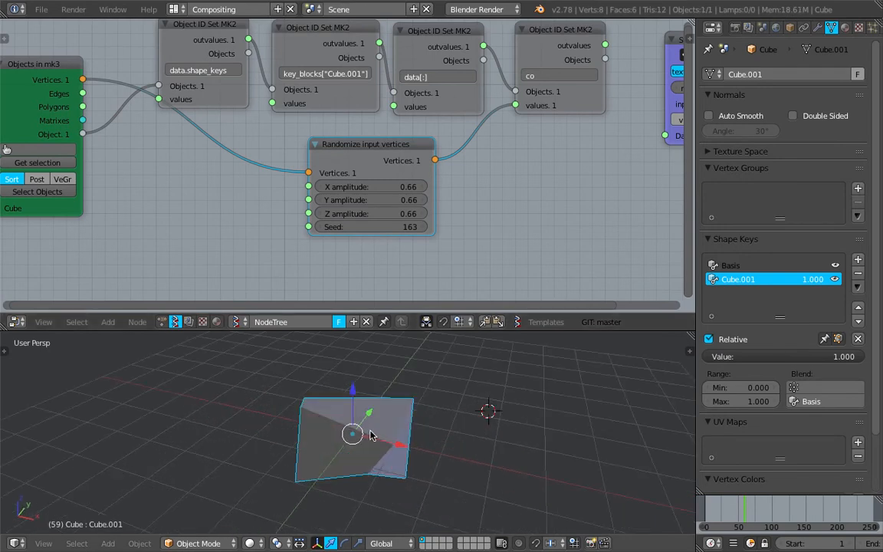
- Set the Cube.001 shape key's value to 0 and add another shape key to the cube
drag(782, 358, 628, 357)
drag(709, 356, 674, 357)
middle_drag(646, 374, 630, 368)
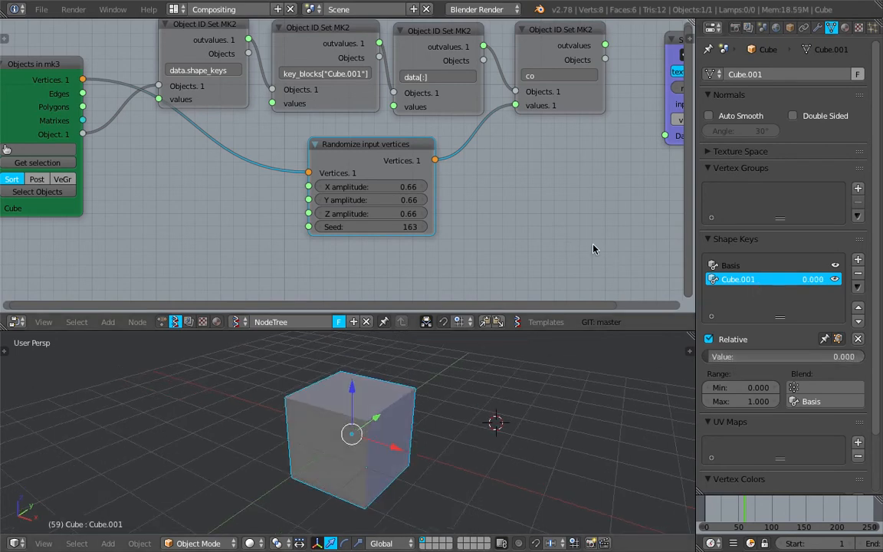
click(858, 260)
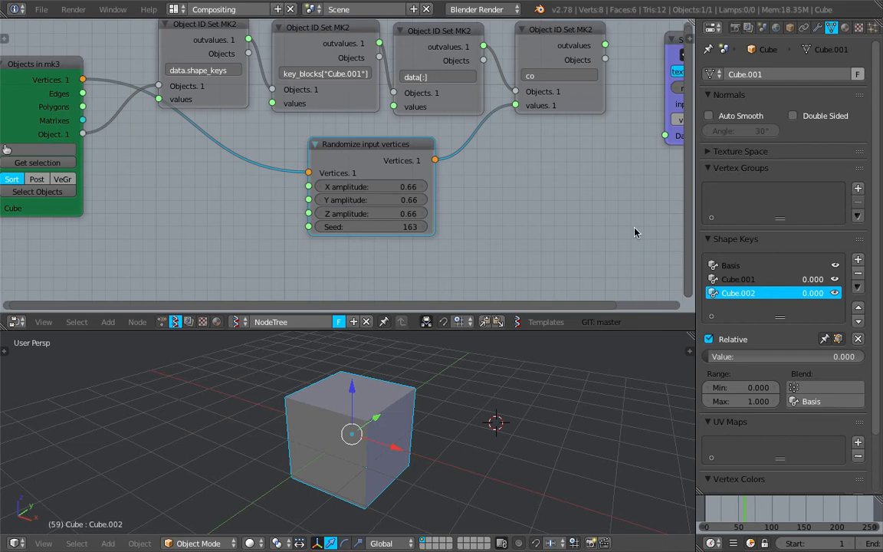
- Duplicate the four chained Object ID Set MK2 nodes and place the copies below the Randomize input vertices node
scroll(420, 142, down, 3)
click(230, 54)
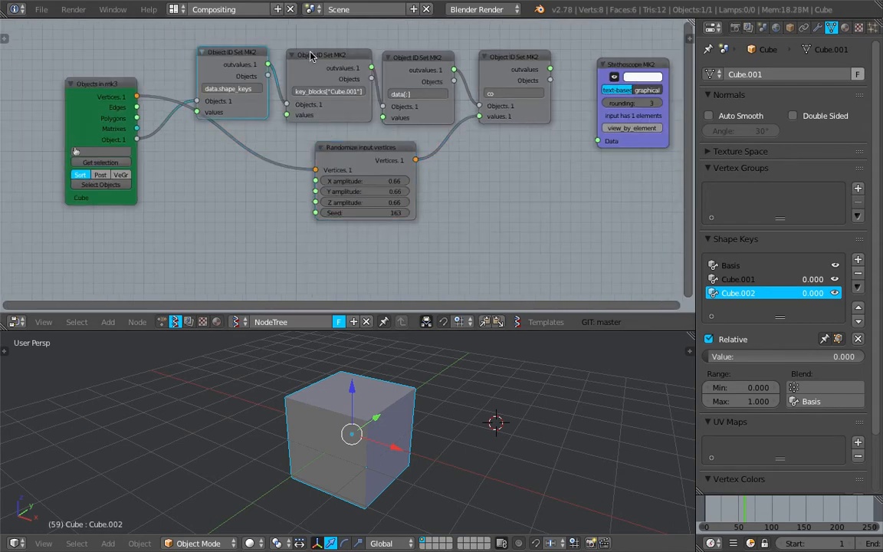
key(shift+d)
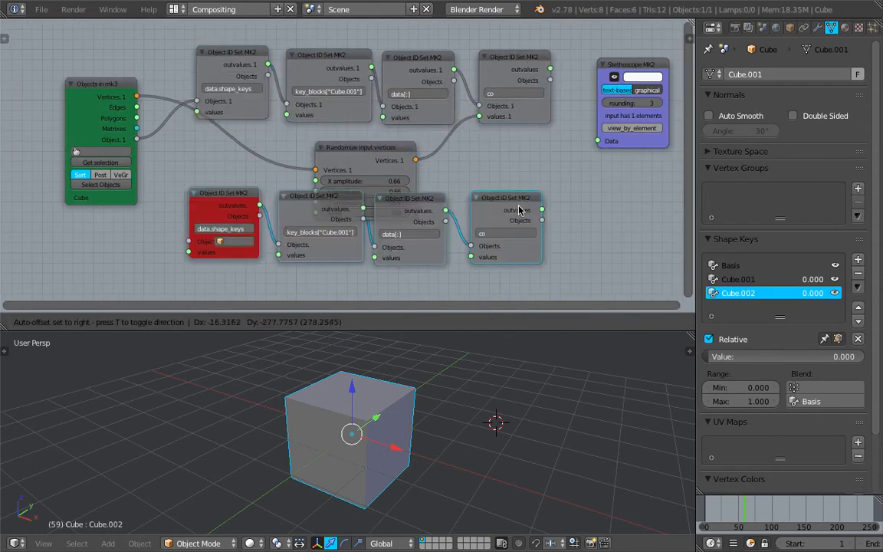
click(528, 233)
- Change the duplicated key_blocks node's expression to key_blocks["Cube.002"]
scroll(306, 244, up, 7)
click(395, 269)
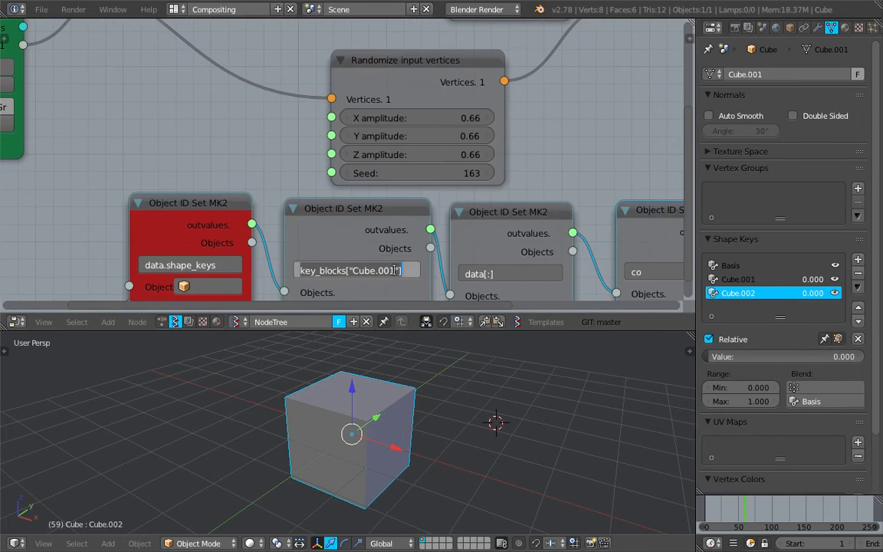
click(396, 271)
text(2)
key(Return)
- Link the Objects in node's Object output to the duplicated data.shape_keys node's Objects input
scroll(307, 135, down, 4)
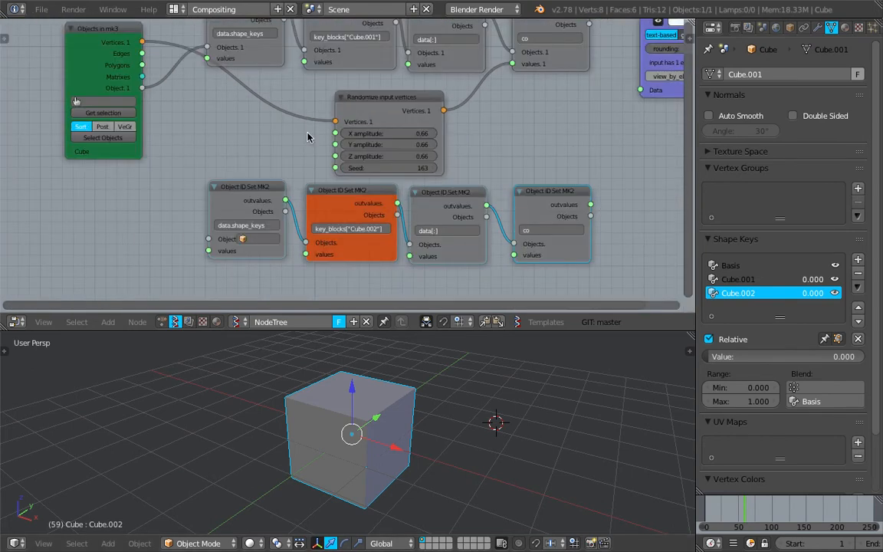
drag(171, 99, 202, 149)
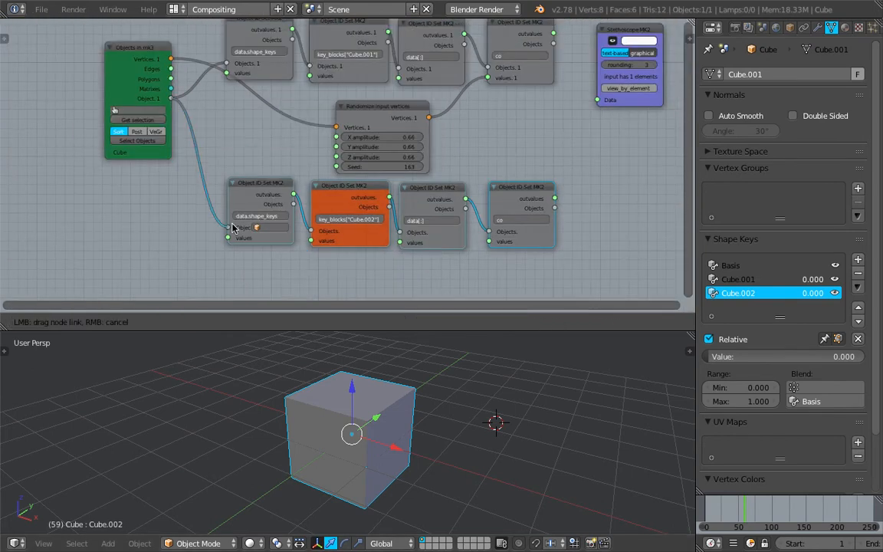
drag(232, 227, 233, 226)
- Space out the duplicated Object ID Set MK2 nodes and save over the current file
scroll(273, 194, up, 2)
drag(268, 195, 260, 195)
drag(115, 69, 201, 239)
key(ctrl+s)
click(213, 199)
middle_drag(549, 176, 498, 187)
drag(492, 201, 506, 188)
scroll(460, 174, down, 2)
click(327, 119)
middle_drag(341, 119, 405, 81)
key(ctrl+s)
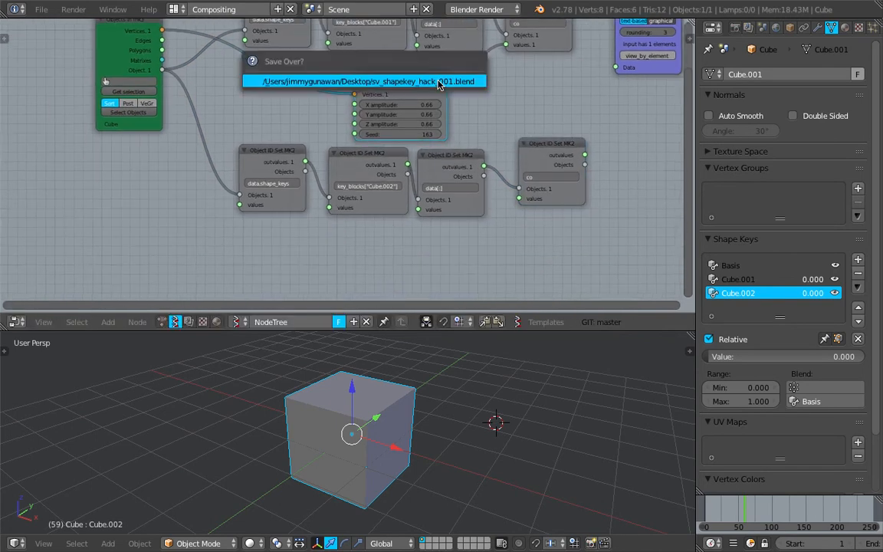
click(439, 85)
- Add a Vector Noise MK2 node below the duplicated row of Object ID Set nodes
scroll(418, 91, down, 1)
middle_drag(303, 140, 334, 138)
scroll(345, 135, up, 1)
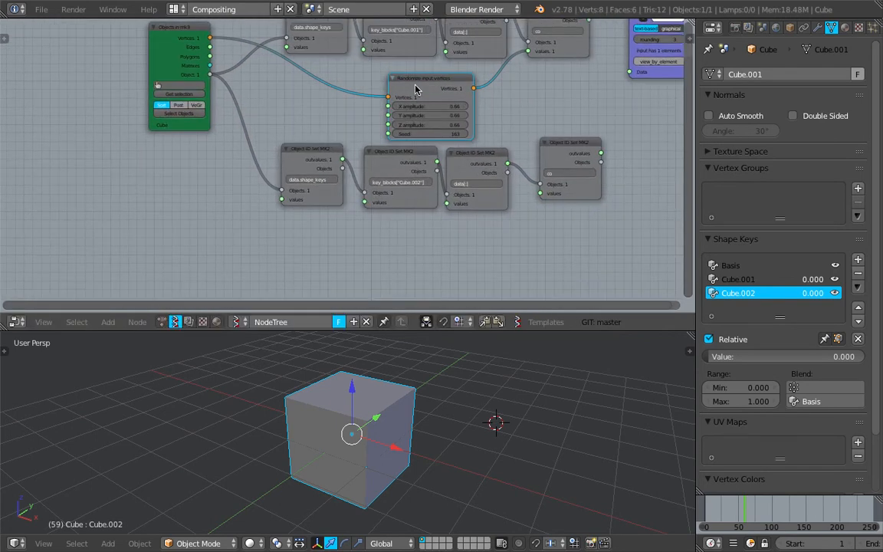
key(space)
text(vect)
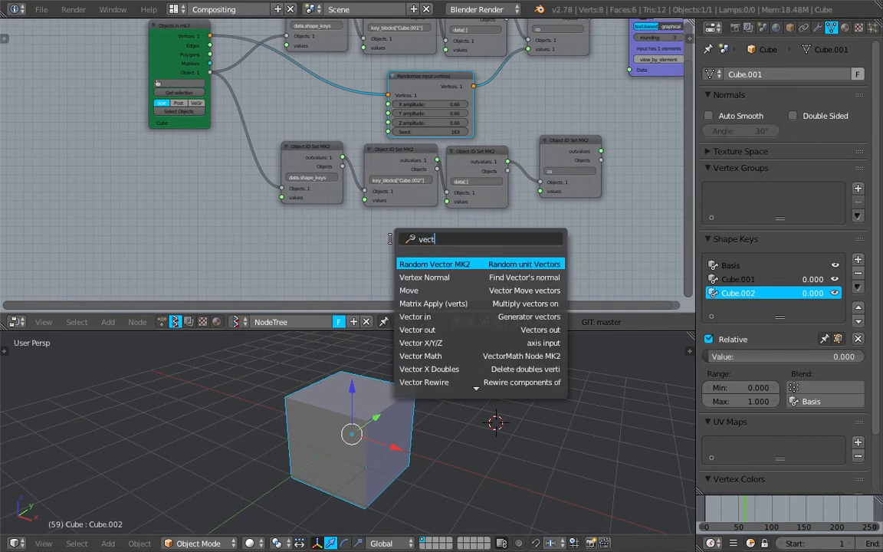
text(or no)
key(Return)
click(393, 245)
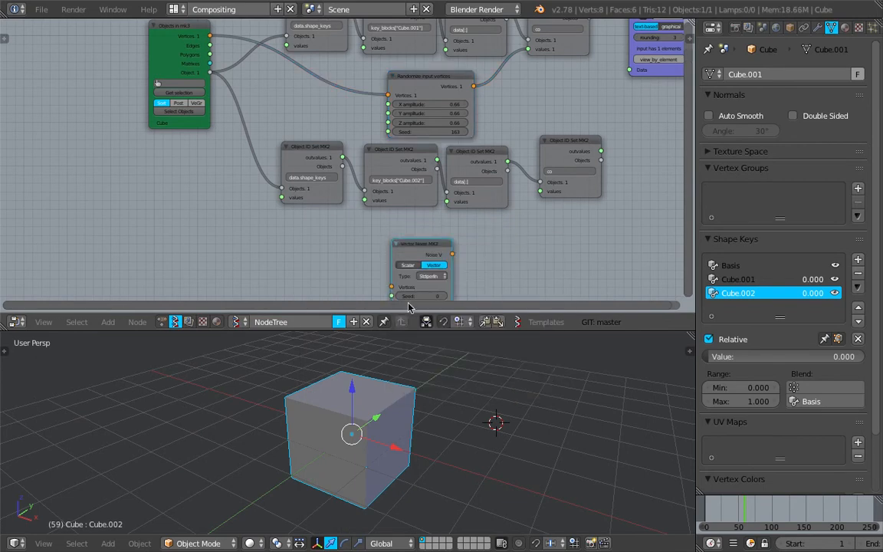
- Link the Objects in node's Vertices to the Vector Noise node's Vertices input and place it under the duplicated data.shape_keys node
drag(424, 329, 424, 384)
drag(210, 91, 221, 87)
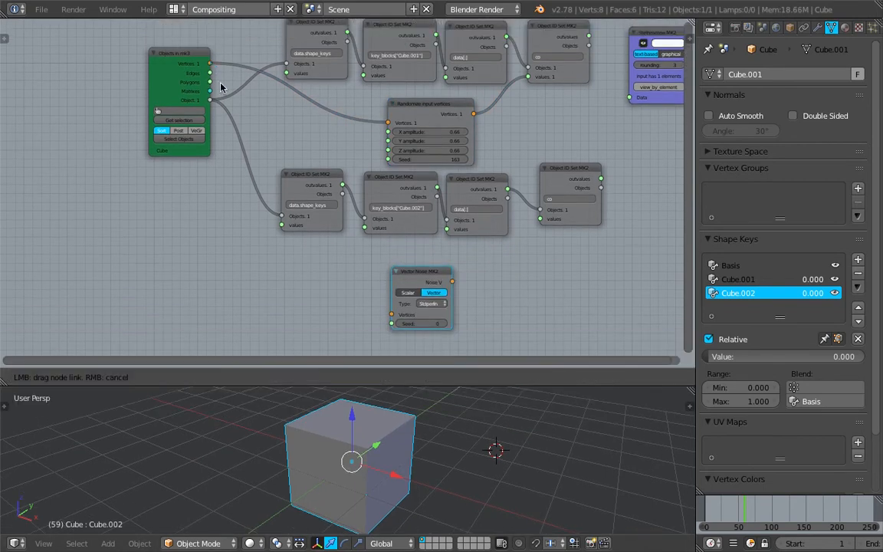
drag(342, 267, 391, 314)
drag(393, 270, 276, 245)
- Add a Vector Math node to the right of the Vector Noise MK2 node
key(shift+a)
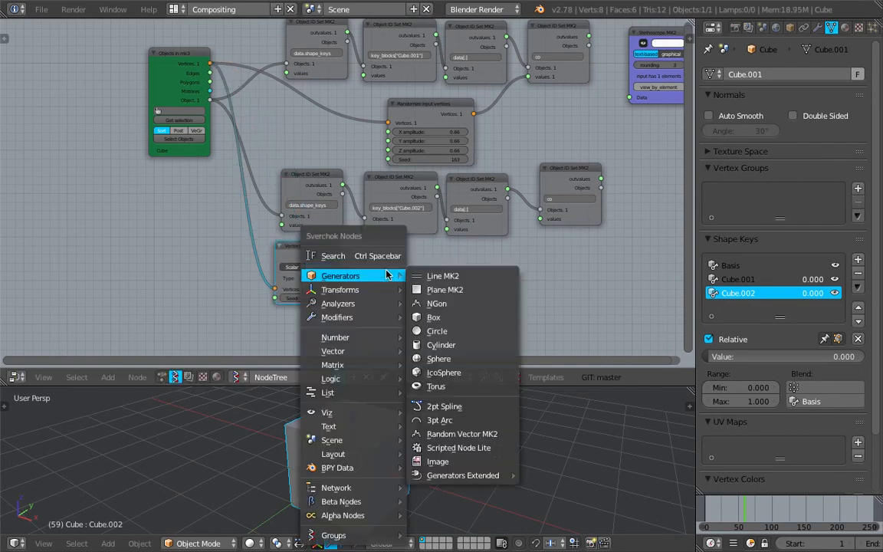
click(384, 256)
text(vector m)
key(Down)
key(Down)
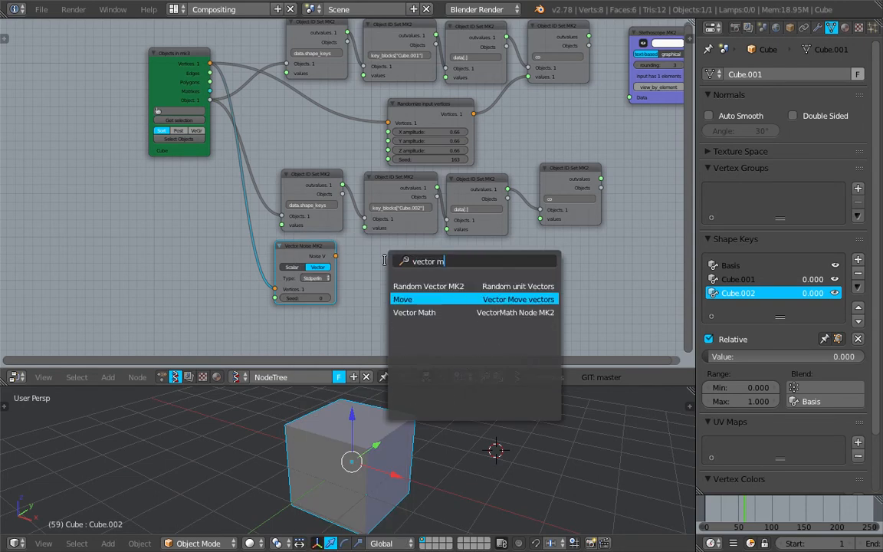
key(Return)
- Link the Vector Noise node's Noise V output to the Vector Math node's A input and set its function to Add
drag(334, 256, 385, 298)
click(424, 286)
click(407, 249)
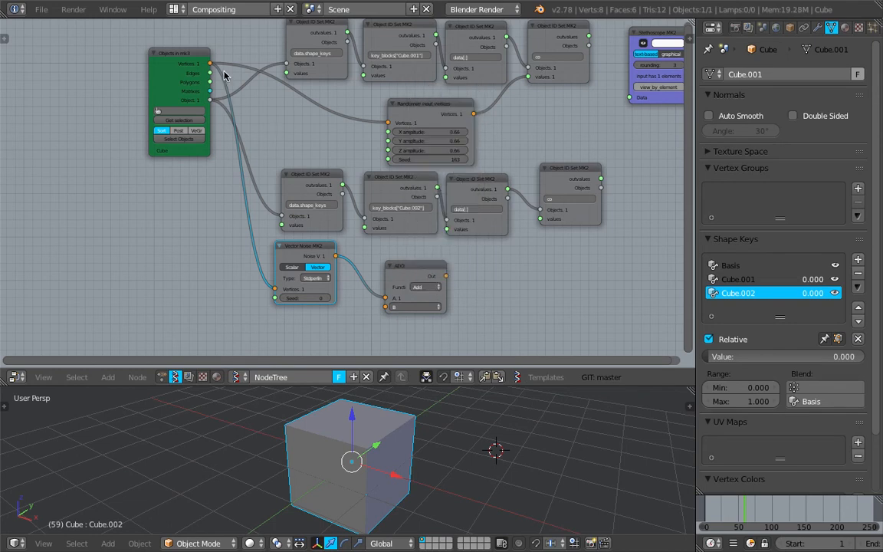
- Link the Objects in node's Vertices to the Add node's B input, and the Add node's Out to the lower co node's values input
drag(210, 63, 386, 306)
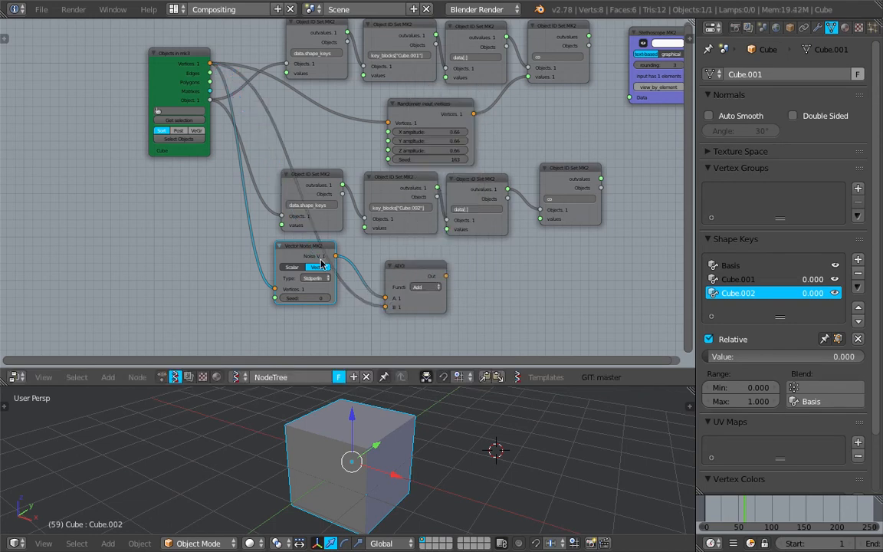
scroll(441, 274, up, 2)
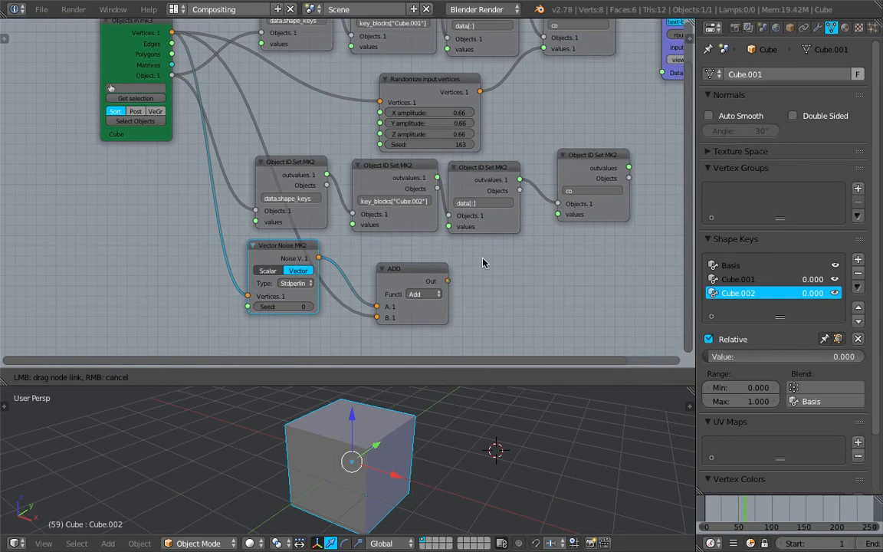
drag(557, 222, 558, 215)
scroll(493, 252, down, 3)
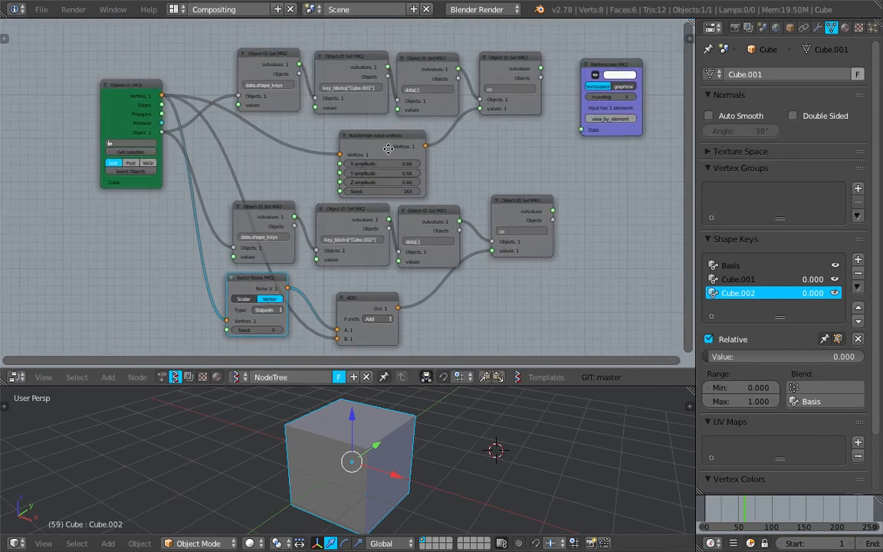
- Reposition the Randomize input vertices node and the lower co node, and set shape key Cube.002's value to 1.000
drag(392, 152, 410, 150)
drag(534, 217, 521, 233)
key(ctrl+s)
click(521, 233)
middle_drag(521, 233, 513, 210)
drag(810, 297, 843, 299)
- Set the Vector Noise MK2 node's seed to 19
scroll(247, 311, up, 2)
drag(240, 302, 269, 302)
middle_drag(279, 247, 309, 237)
key(ctrl+s)
click(310, 236)
click(250, 242)
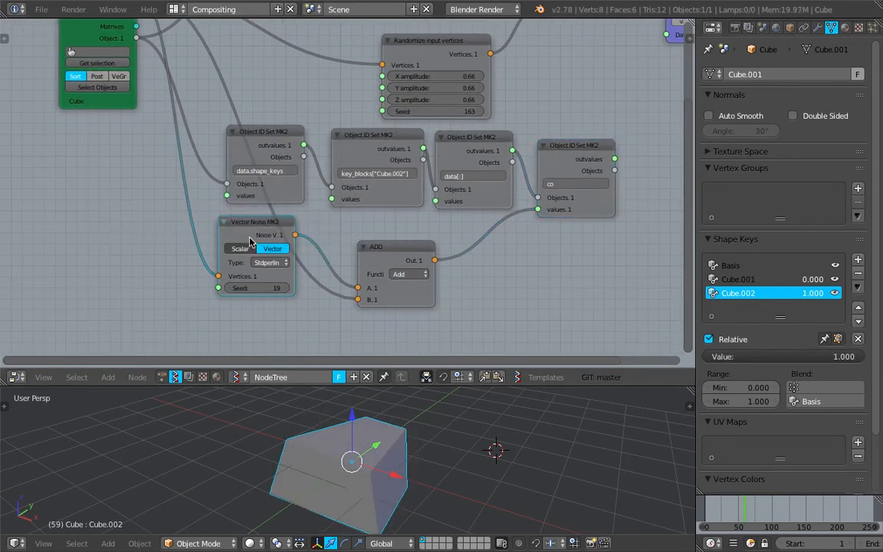
- Add a vector Move node and insert it on the link between the Objects in node's Vertices and the Vector Noise node
middle_drag(249, 242, 295, 231)
key(shift+a)
click(121, 216)
text(vector)
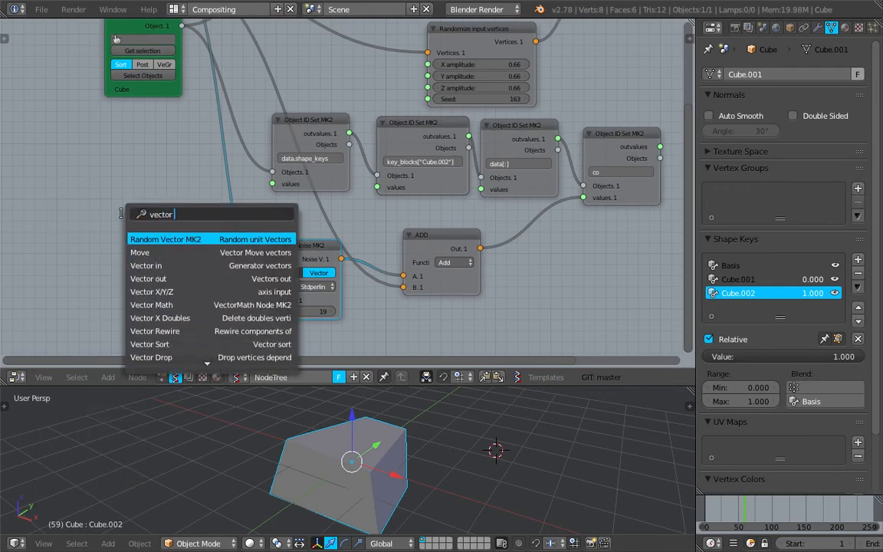
text( mo)
key(Return)
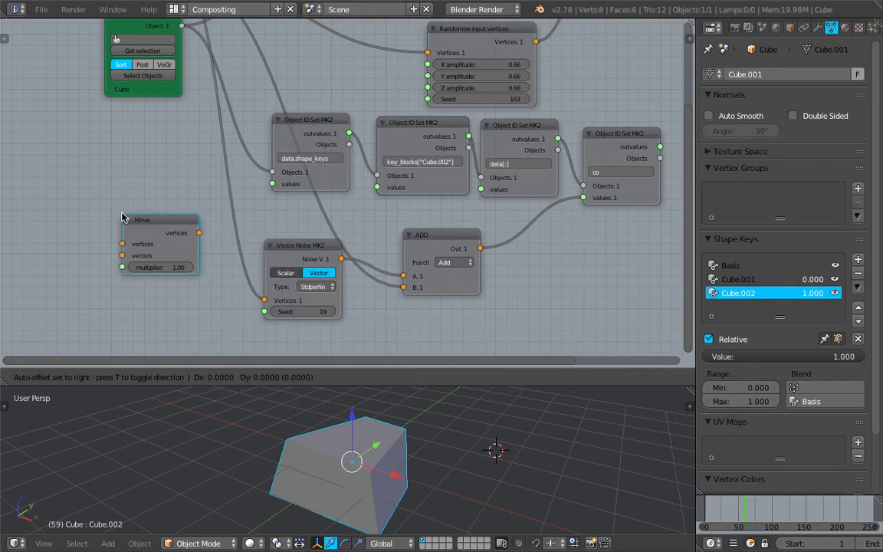
click(187, 191)
- Add a Vector in node before the Move node and link its Vectors output to the Move node's vectors input
key(space)
text(vecto)
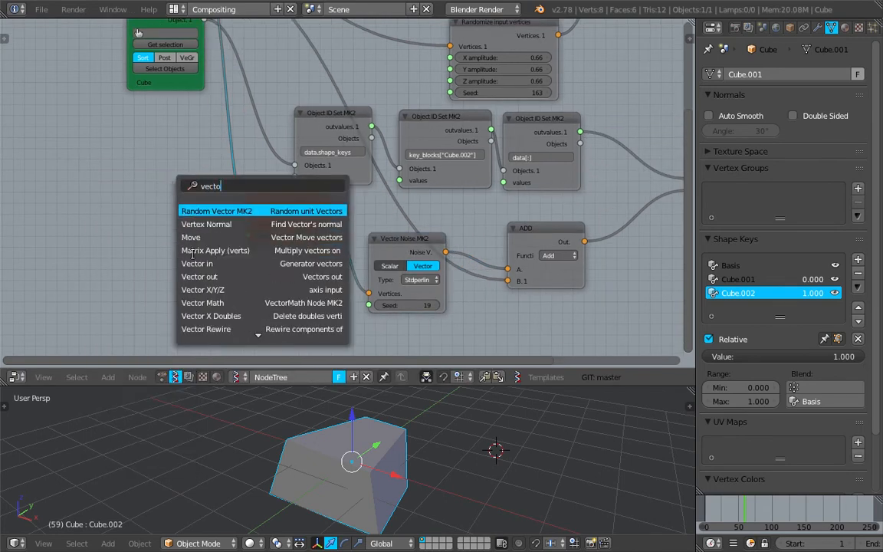
key(Down)
key(Down)
key(Down)
key(Down)
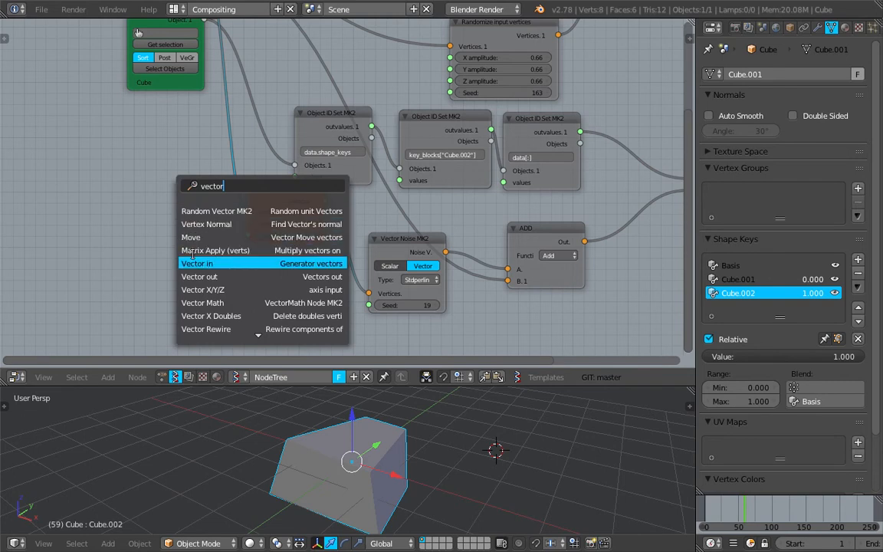
key(Return)
click(146, 213)
drag(197, 230, 247, 224)
- Add a Frame info node and link its Current Frame output to the Vector in node's Z input
middle_drag(93, 182, 129, 172)
key(space)
text(frame)
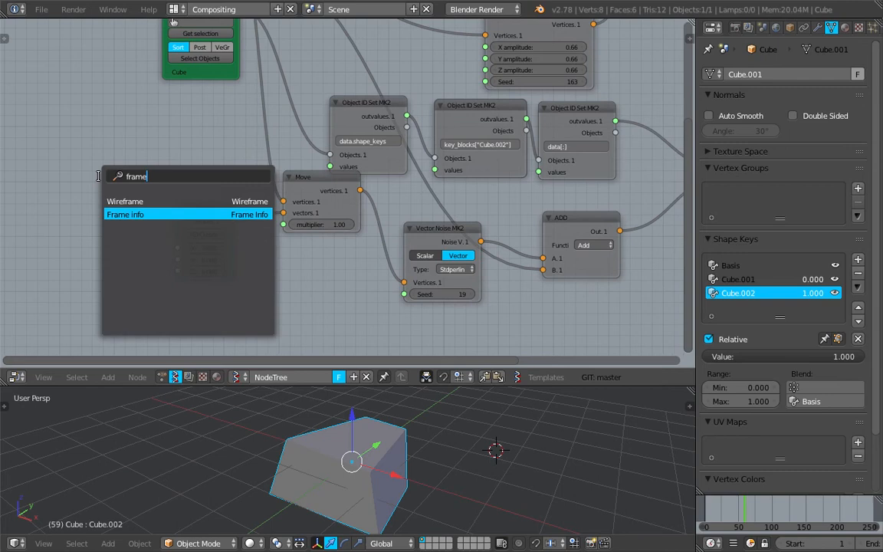
key(Return)
click(46, 206)
drag(124, 221, 177, 270)
- Play the animation and set the Move node's multiplier to 0.02 while it runs
key(alt+a)
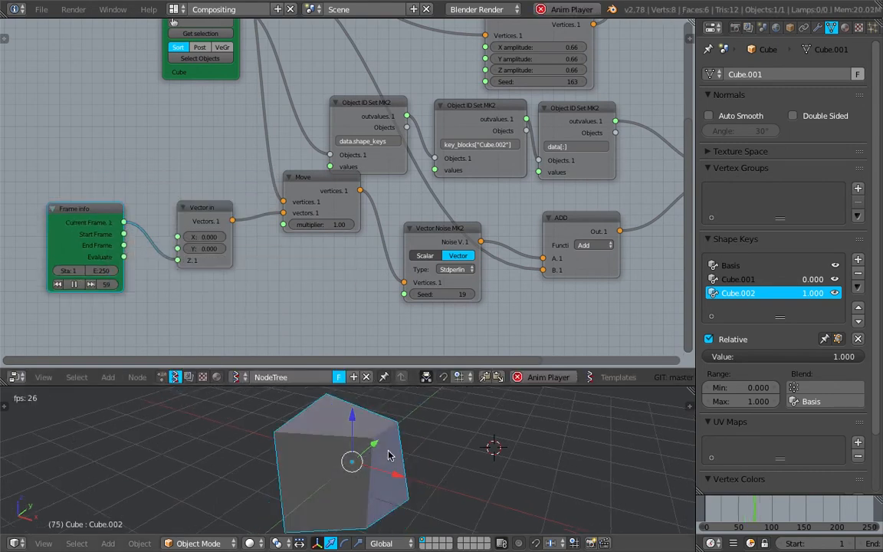
click(315, 223)
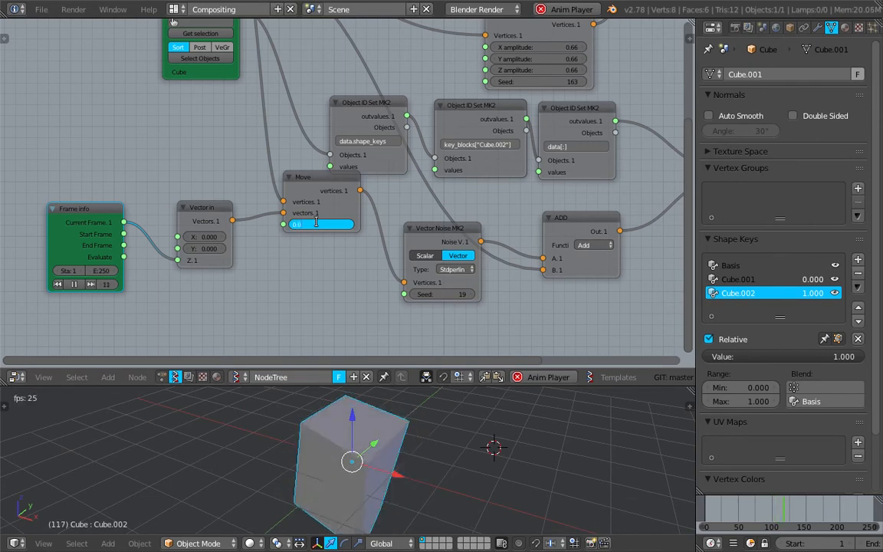
key(Return)
key(ctrl+s)
click(322, 223)
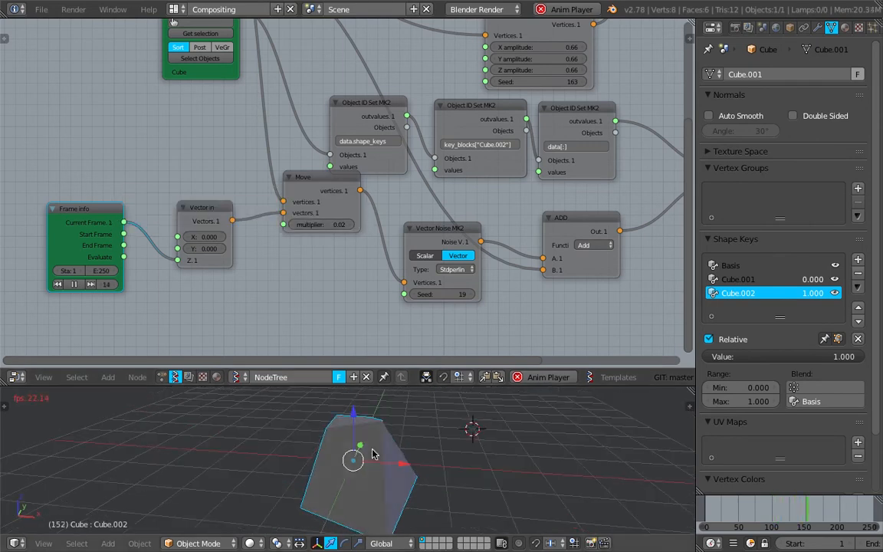
key(ctrl+s)
click(439, 469)
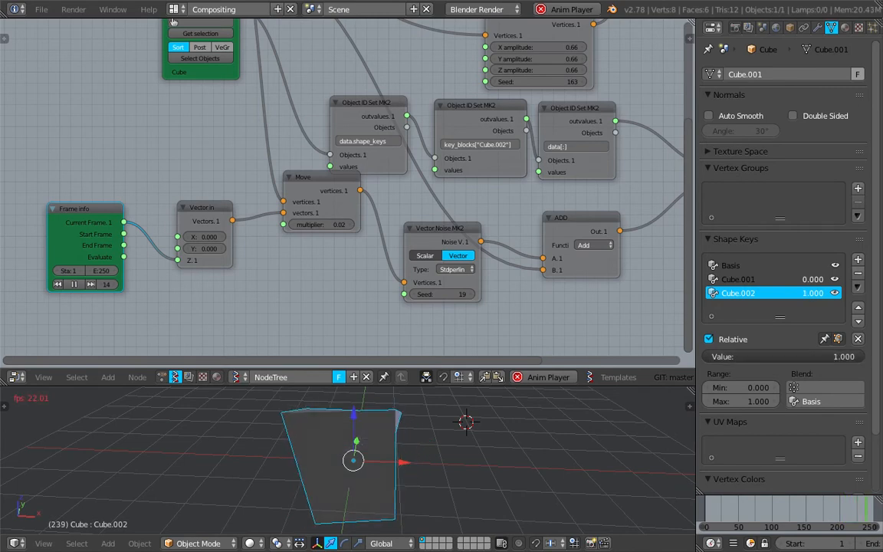
- Set shape key Cube.001 to 1.000 and Cube.002 to 0.000, and change the Randomize input vertices node's seed to 254
drag(812, 278, 850, 279)
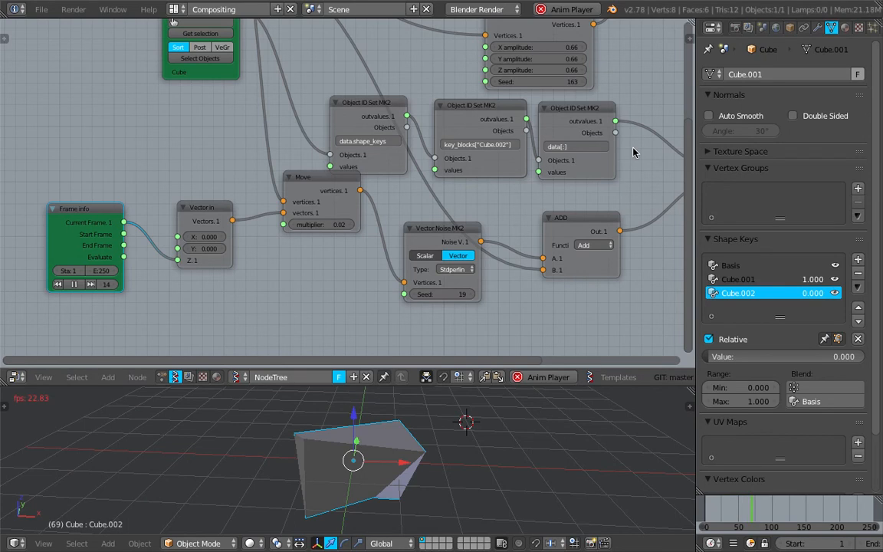
middle_drag(529, 169, 467, 171)
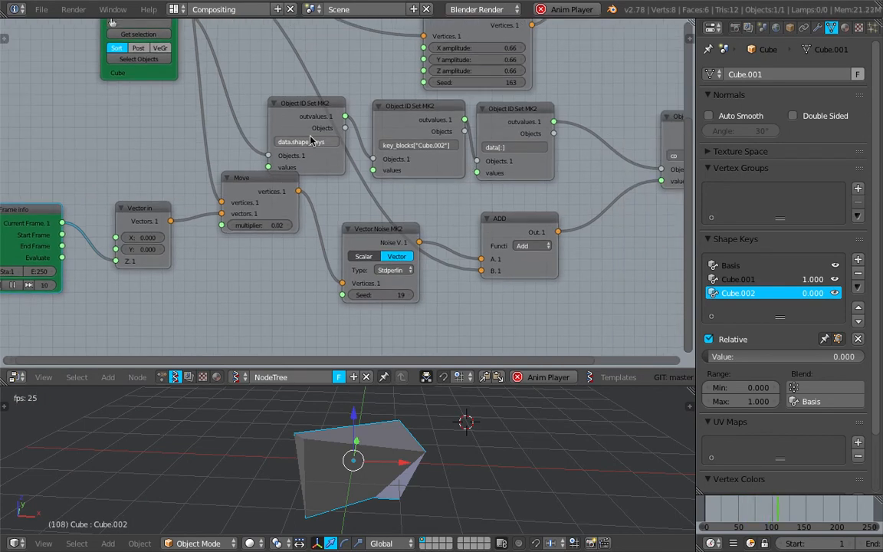
drag(299, 116, 286, 106)
middle_drag(409, 173, 378, 273)
mouse_move(444, 182)
mouse_down()
mouse_move(460, 182)
mouse_move(452, 189)
mouse_up()
key(Escape)
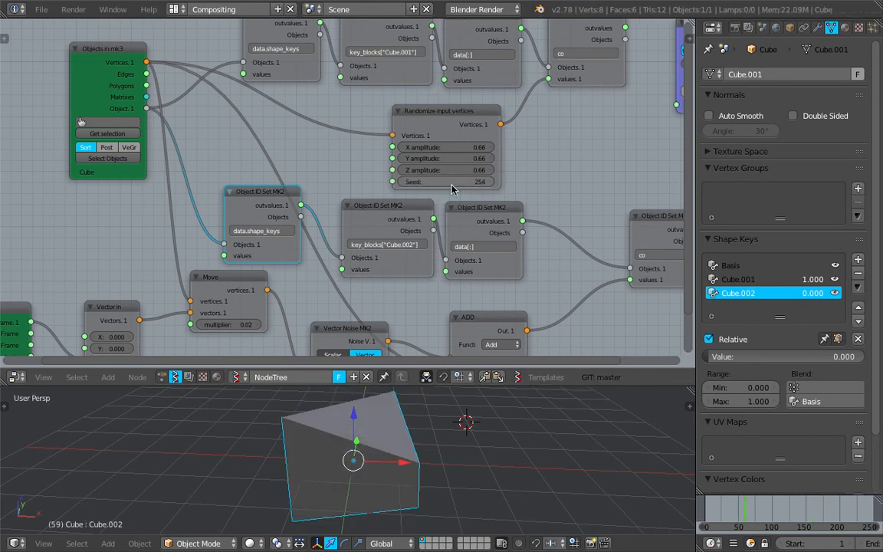
- Rearrange both rows of Object ID Set nodes and the Objects in node to space the node layout more evenly
scroll(402, 249, down, 2)
drag(406, 233, 451, 229)
drag(344, 224, 376, 229)
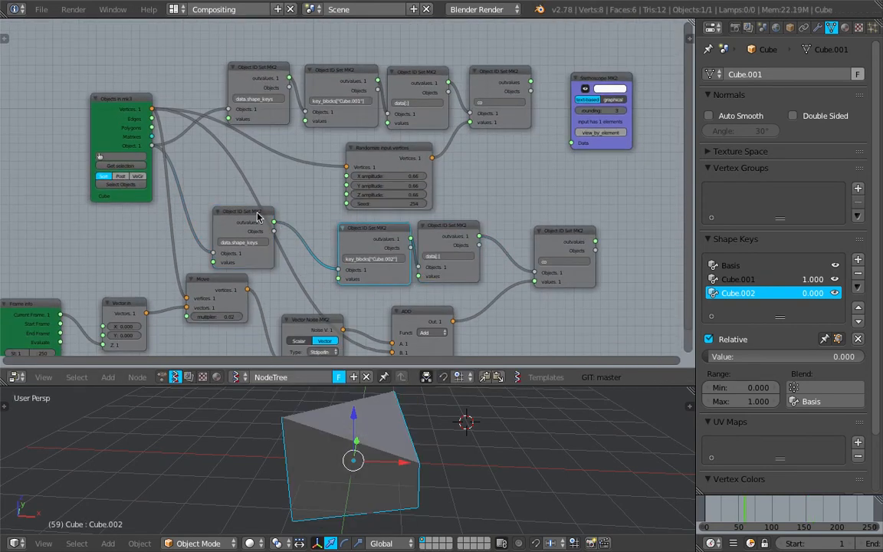
drag(258, 217, 294, 222)
drag(552, 232, 536, 232)
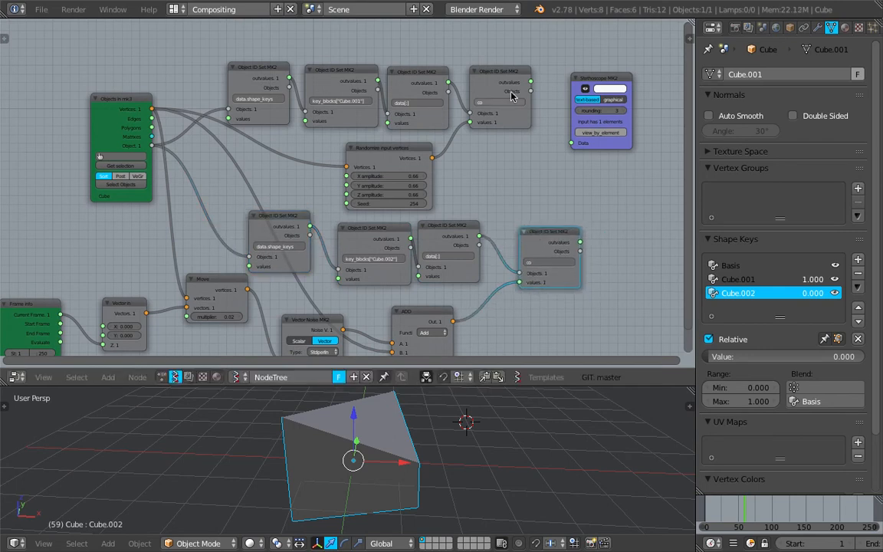
drag(512, 95, 535, 86)
drag(359, 67, 366, 51)
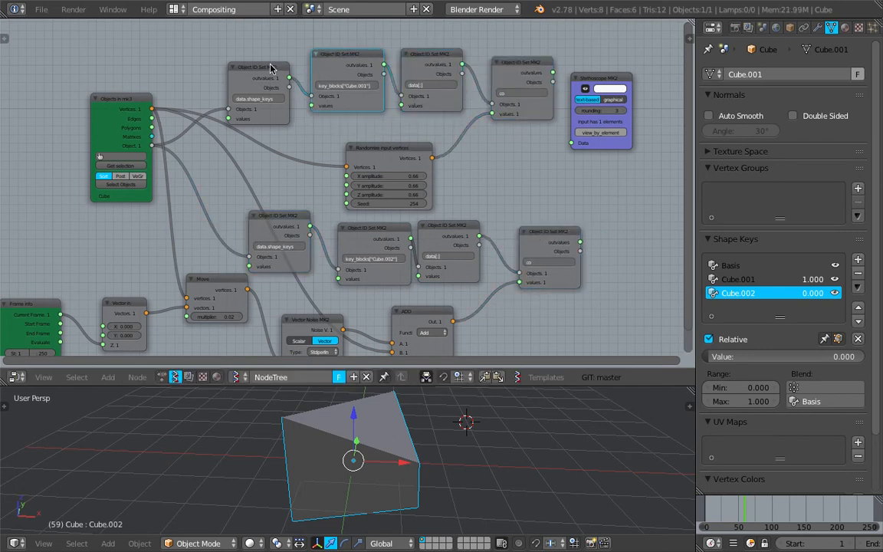
drag(270, 66, 272, 50)
drag(135, 102, 118, 113)
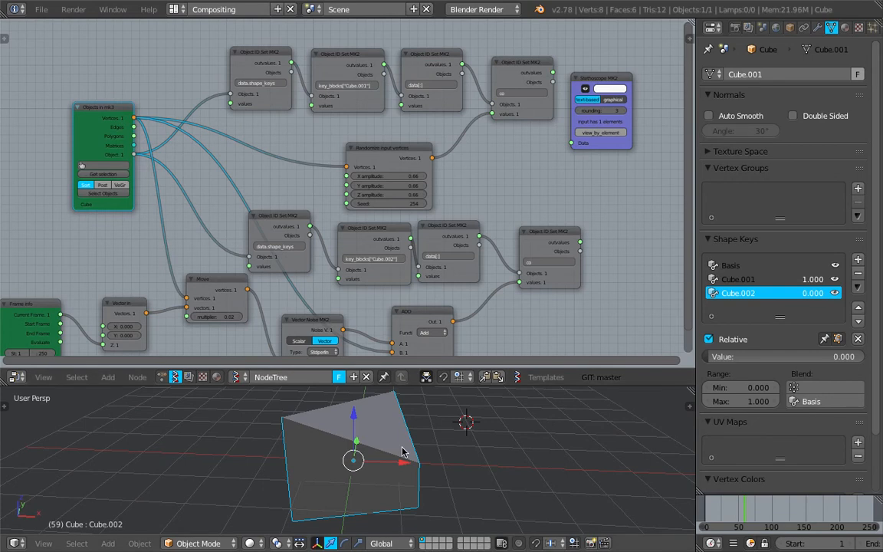
- Raise shape key Cube.002's value to 1.000 to combine it with Cube.001
middle_drag(364, 407, 422, 455)
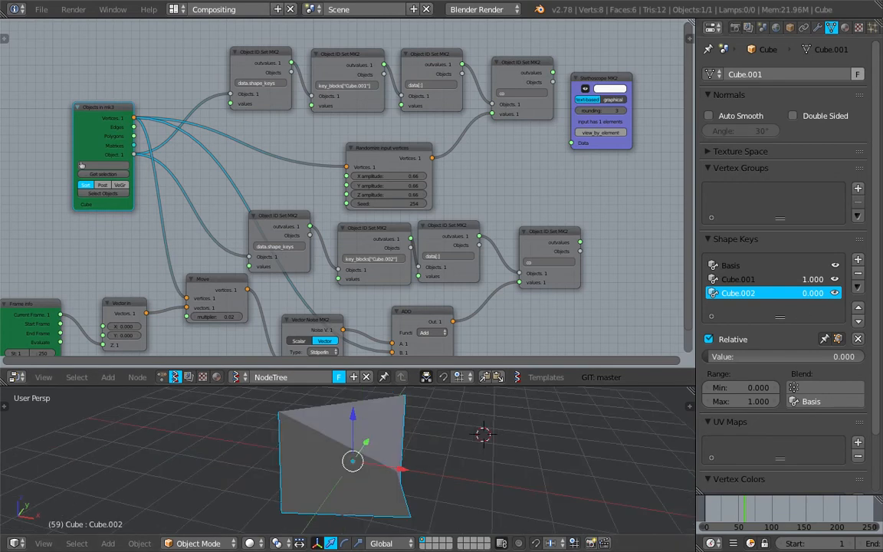
drag(804, 292, 866, 293)
middle_drag(542, 447, 583, 462)
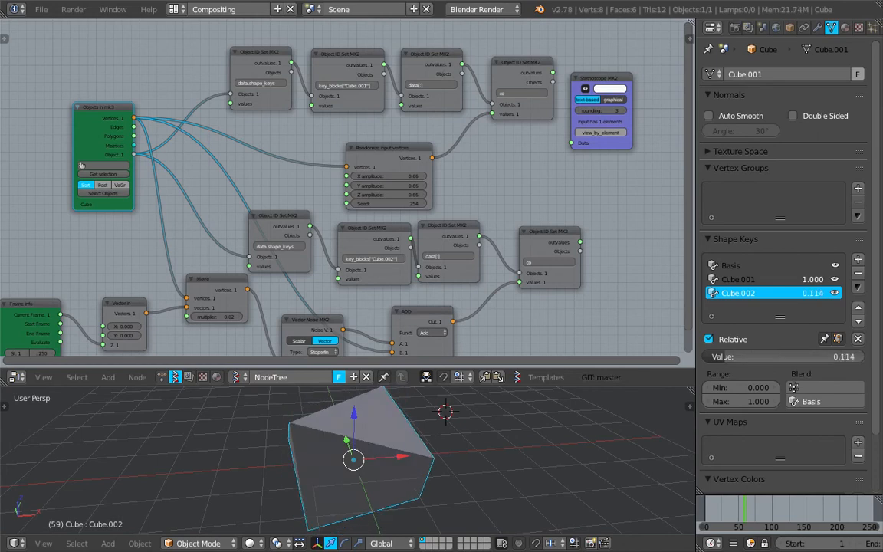
click(724, 342)
click(726, 344)
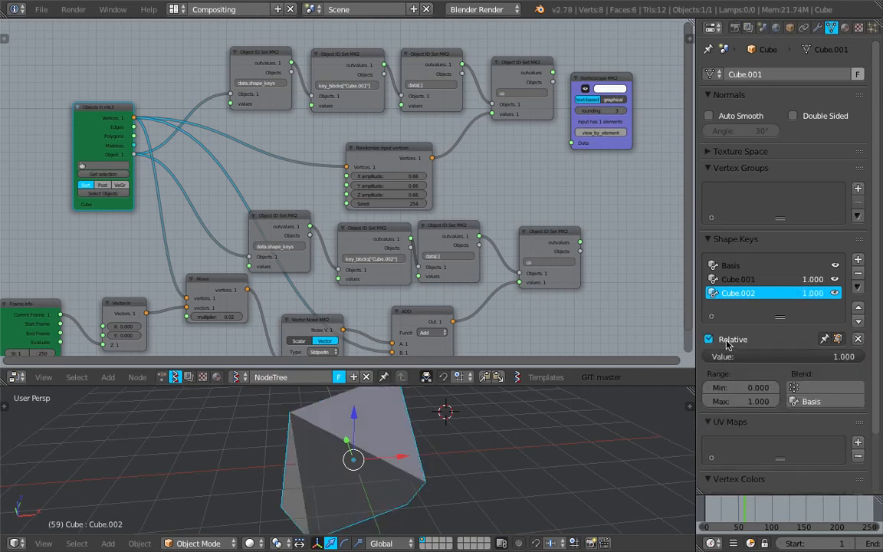
- Blend the shape keys at 0.343 for Cube.001 and 0.543 for Cube.002, and preview the animation with the Randomize seed at 374
mouse_move(818, 292)
mouse_down()
mouse_move(755, 291)
mouse_move(818, 291)
mouse_up()
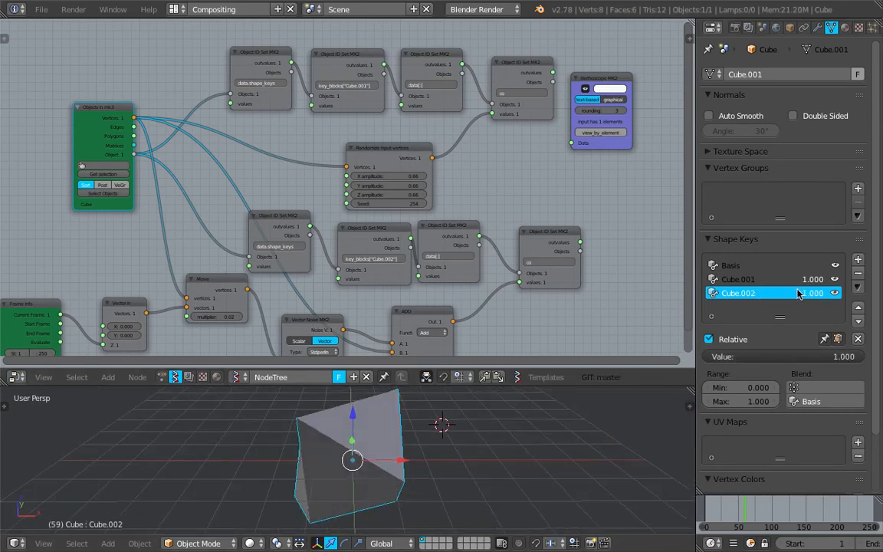
drag(813, 294, 798, 280)
middle_drag(530, 430, 516, 440)
key(alt+a)
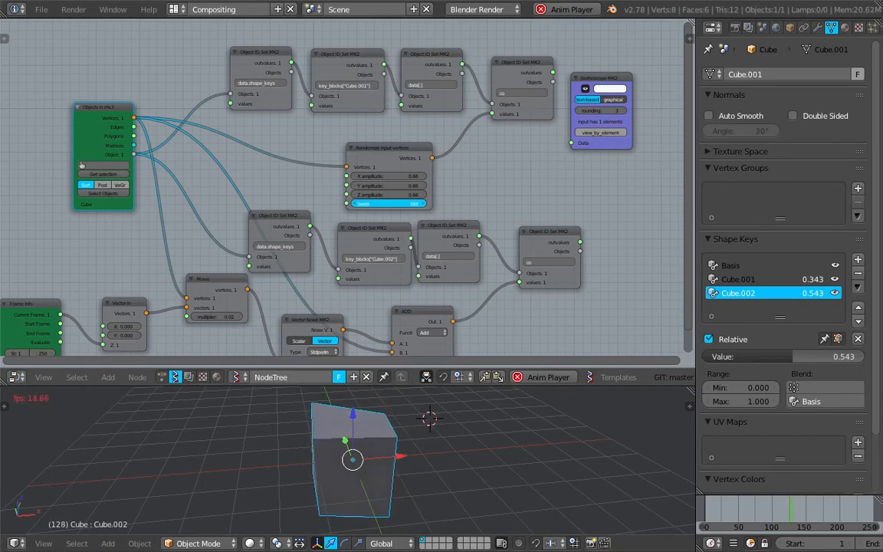
key(Escape)
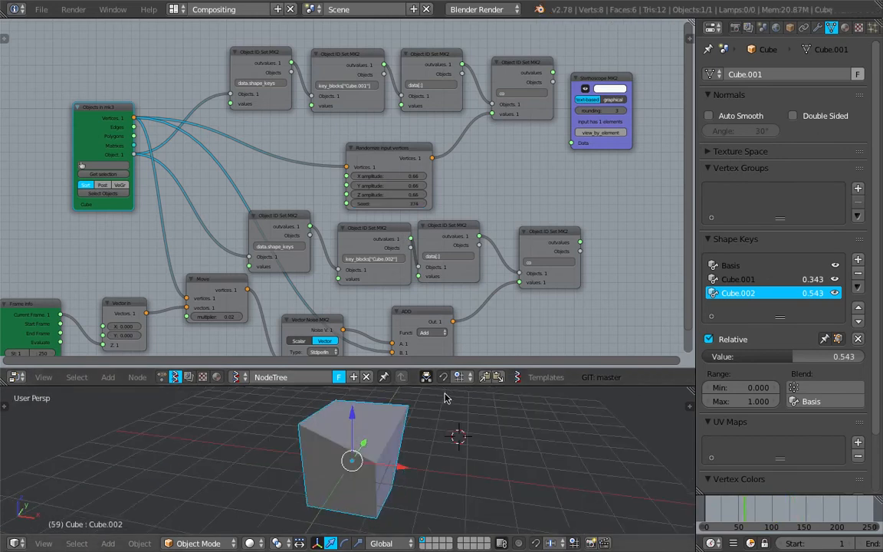
- Enlarge the 3D view and save the blend file under a new name
drag(442, 366, 443, 276)
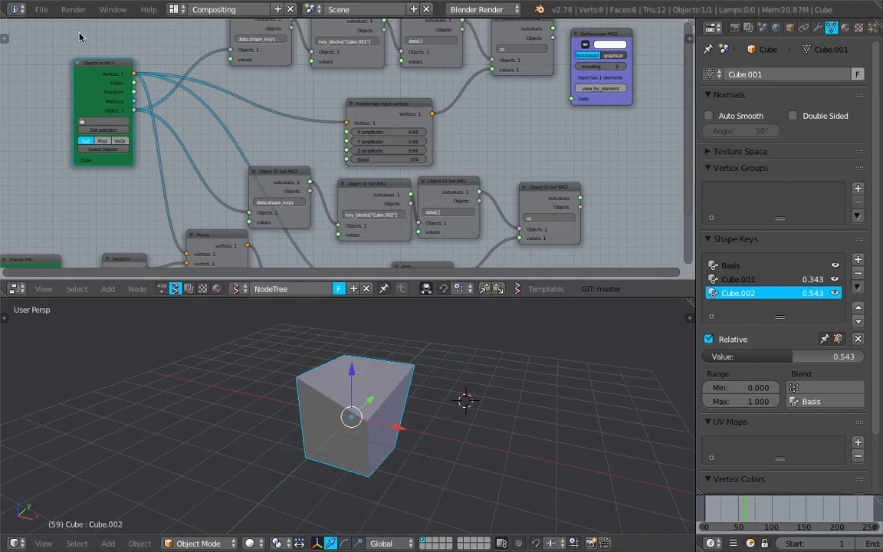
click(42, 9)
click(89, 128)
click(774, 55)
click(812, 41)
- Try to add another Frame info node near the Randomize input vertices node
middle_drag(551, 376, 477, 311)
scroll(397, 156, up, 2)
key(shift+a)
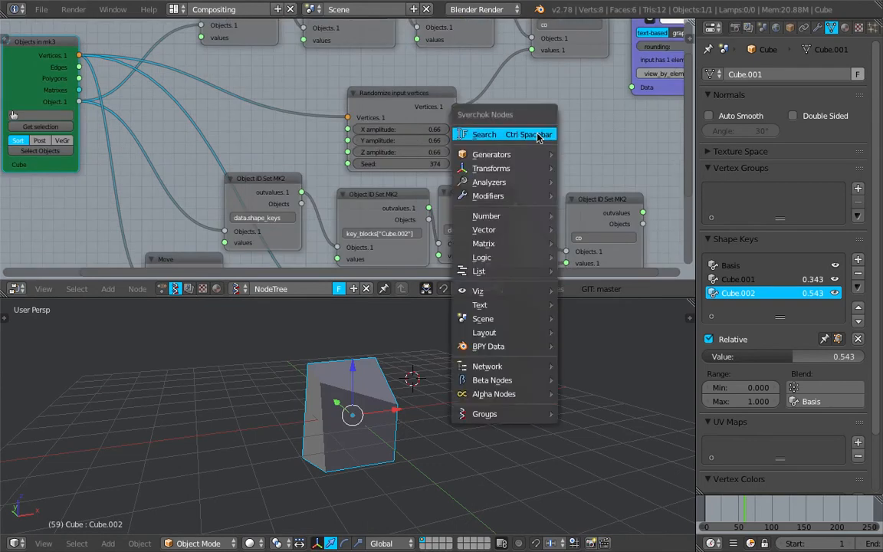
click(544, 134)
text(frame)
key(Down)
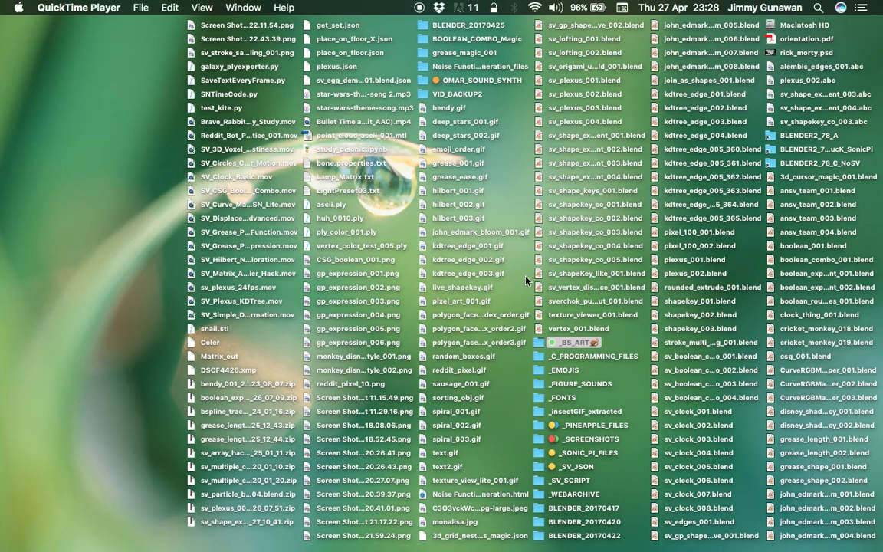
- Relaunch Blender from the executable inside blender.app's package contents in the blender-2.78b-OSX_10.6-x86_64 folder, and dismiss the crash report
click(779, 150)
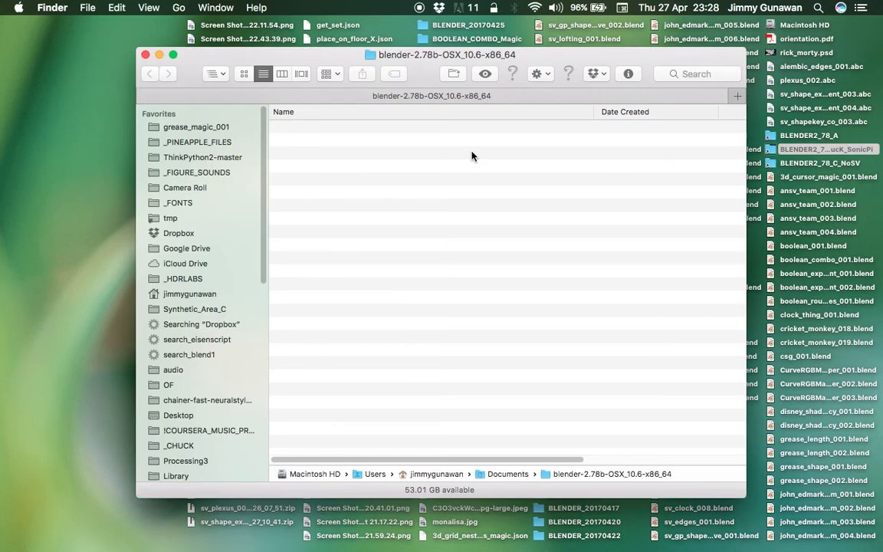
right_click(323, 130)
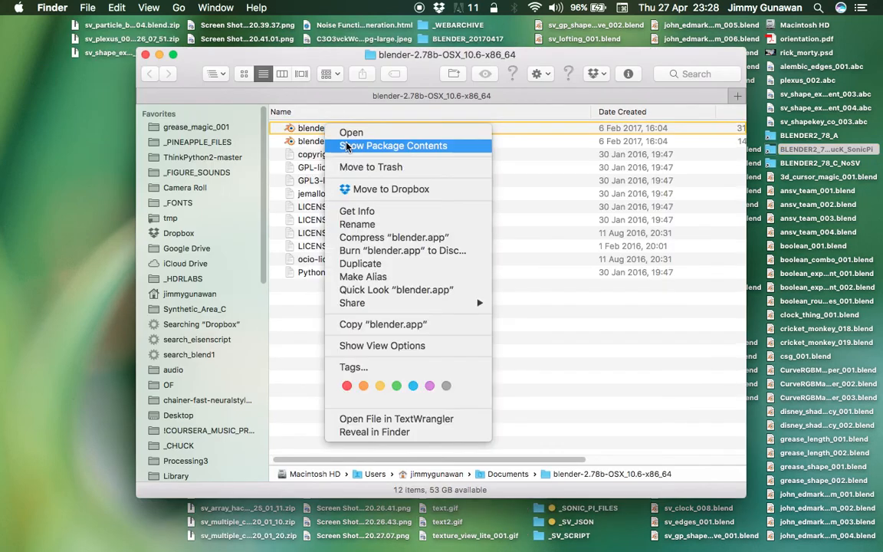
click(341, 145)
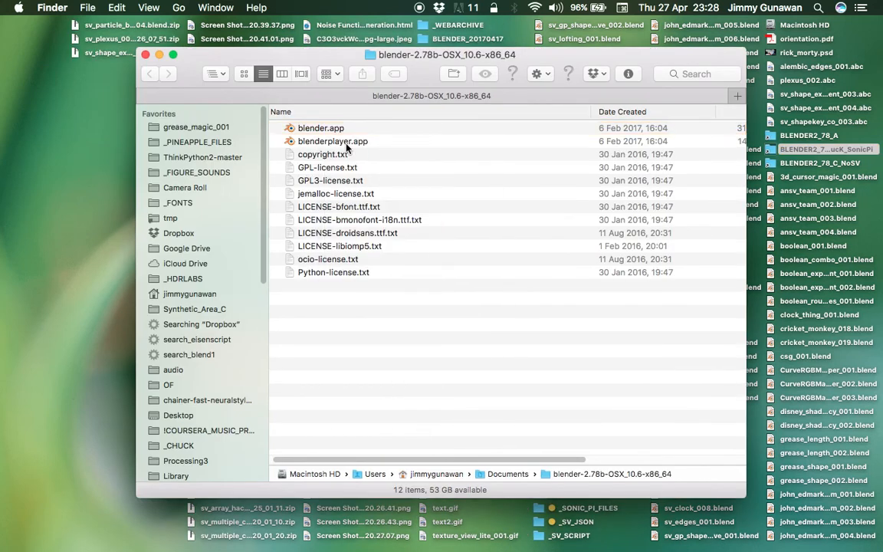
double_click(334, 169)
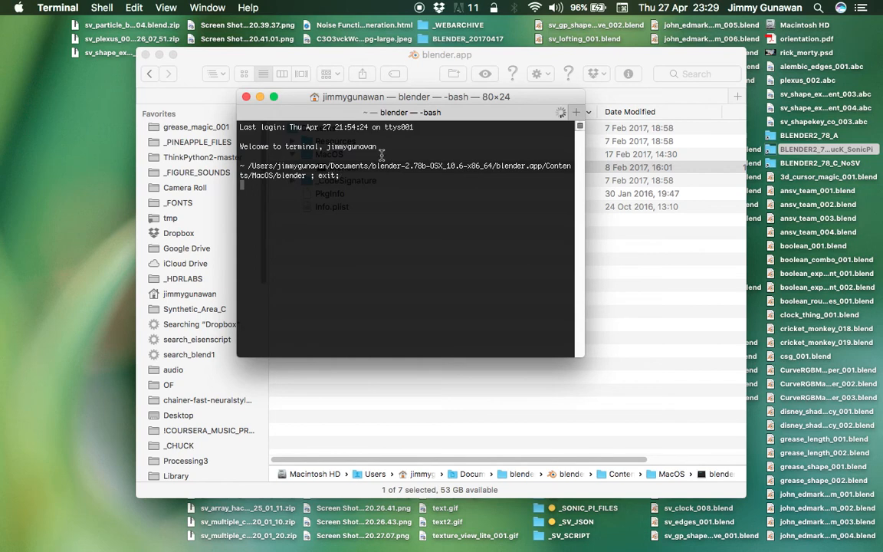
drag(412, 115, 401, 107)
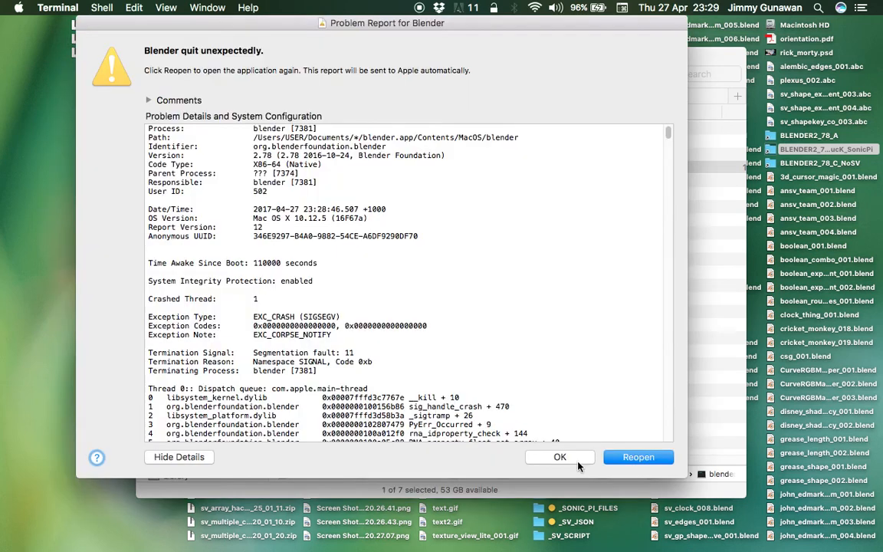
click(576, 460)
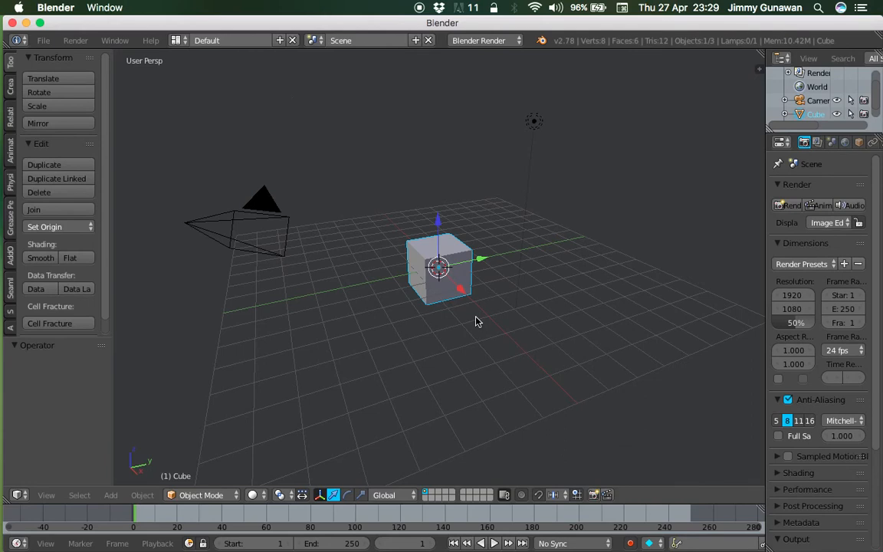
- Reopen the recent file sv_shapekey_hack_002.blend, check the cube's deformation up to frame 99, and save the file
click(43, 40)
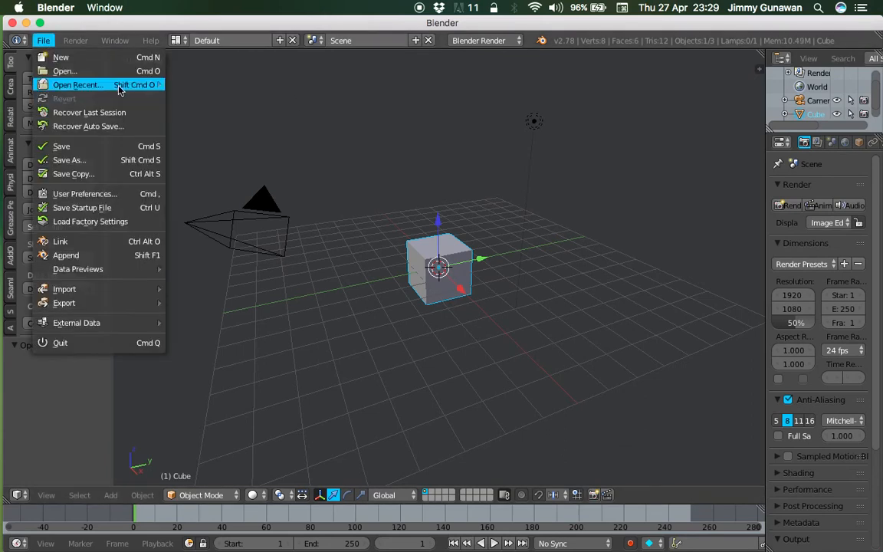
mouse_move(111, 84)
click(236, 85)
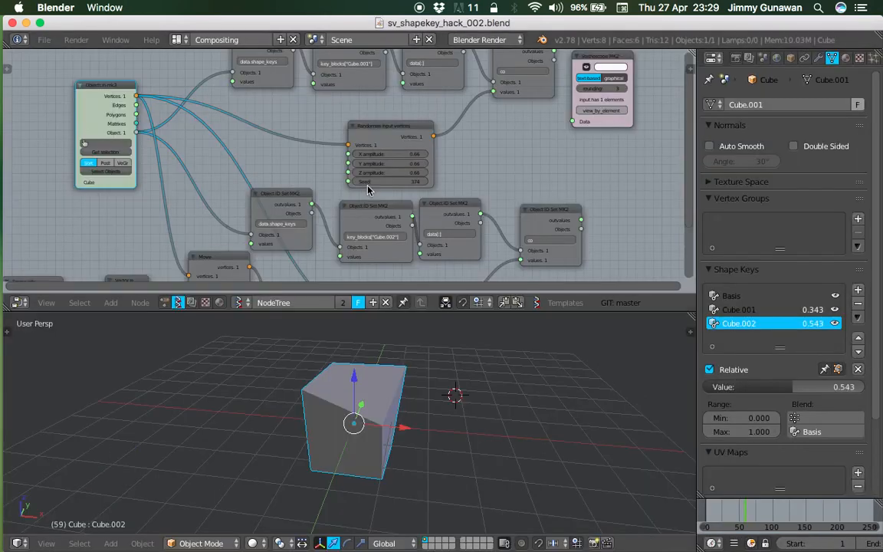
middle_drag(427, 403, 475, 416)
drag(724, 506, 772, 512)
middle_drag(376, 424, 409, 429)
scroll(406, 421, up, 2)
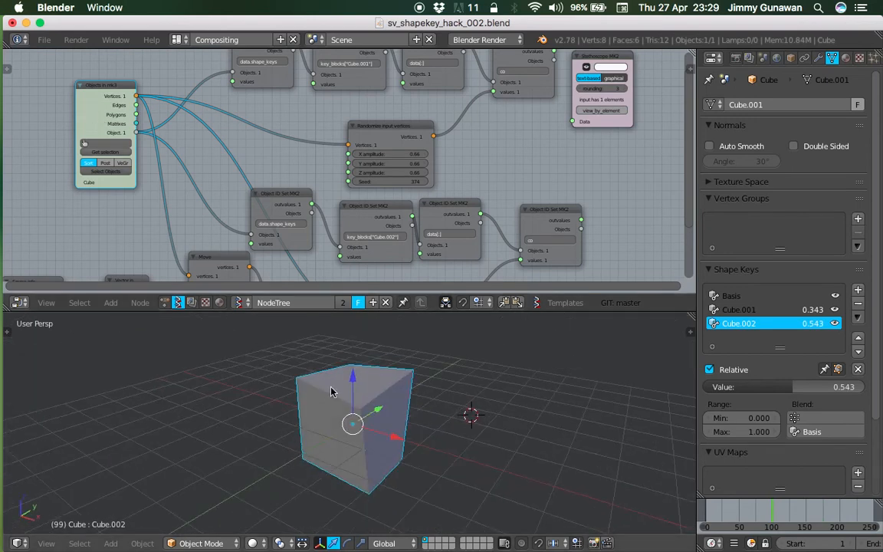
key(ctrl+s)
key(Return)
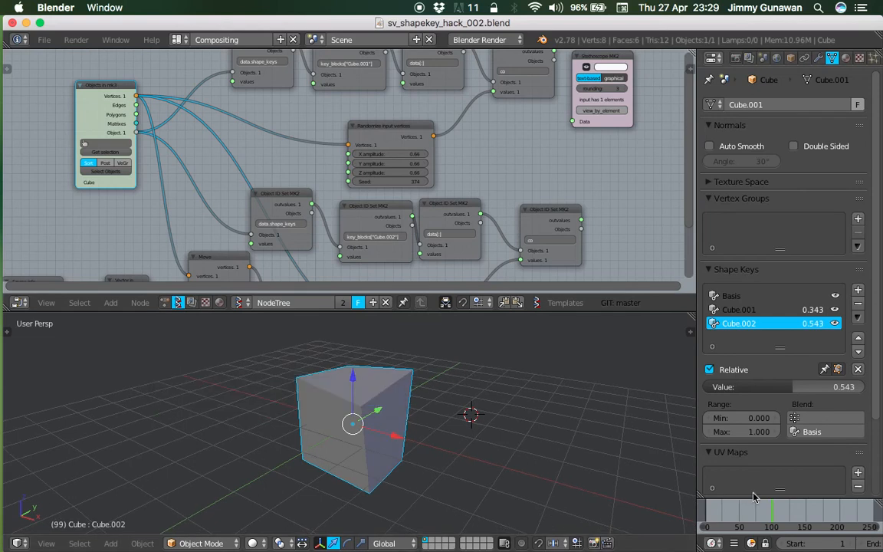
- Export the selected cube as the Alembic file sv_shapekey_hack_002.abc on the Desktop, with end frame 100 and Selected Objects Only enabled
click(44, 39)
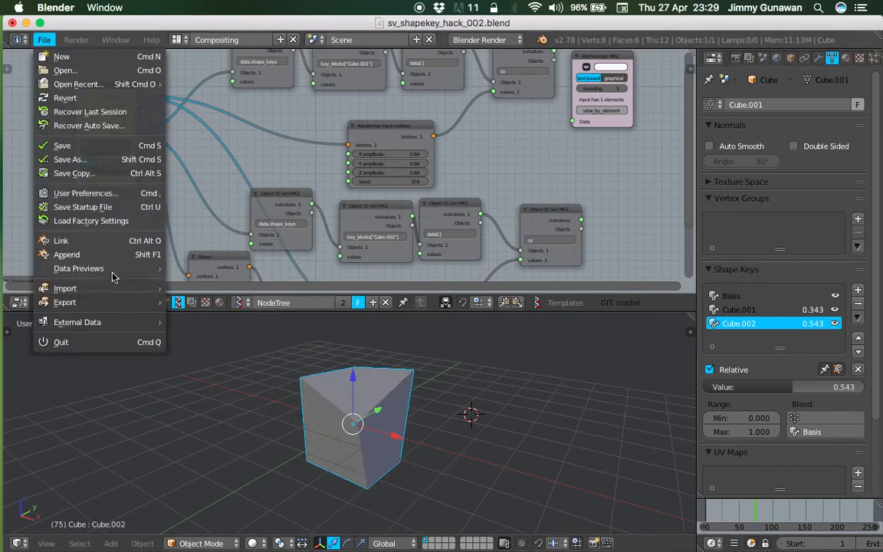
mouse_move(115, 302)
click(219, 317)
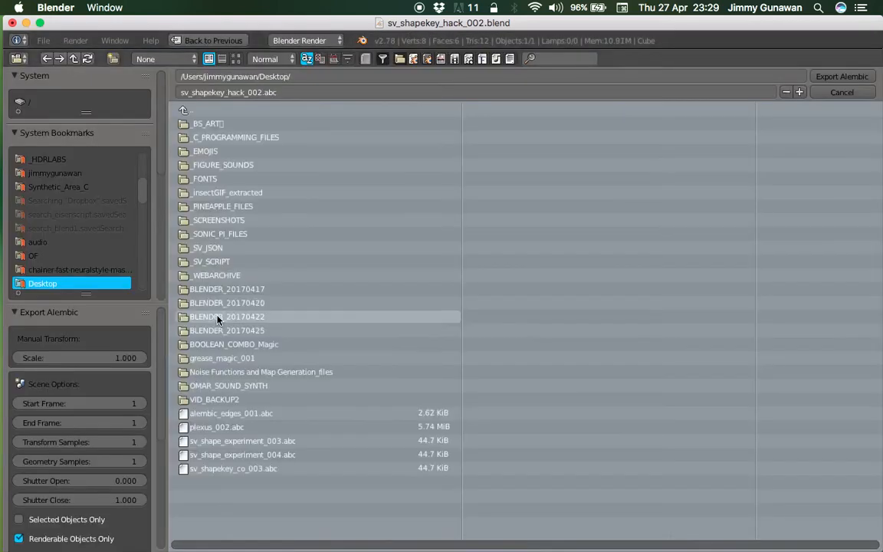
click(102, 418)
text(100)
key(Return)
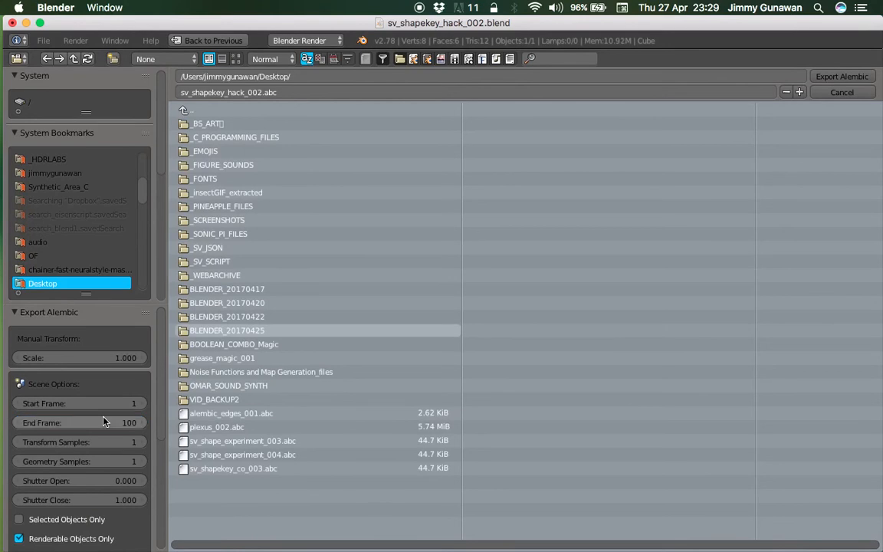
scroll(88, 406, down, 4)
click(84, 436)
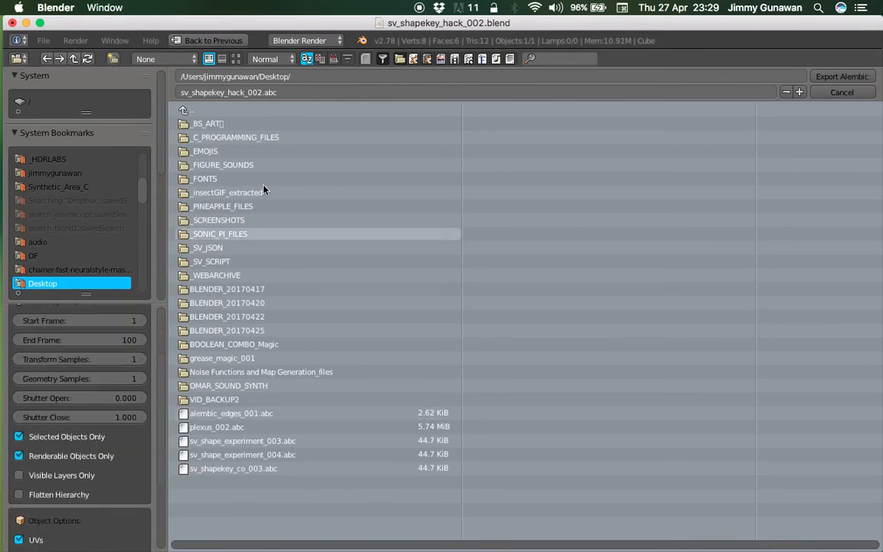
click(820, 77)
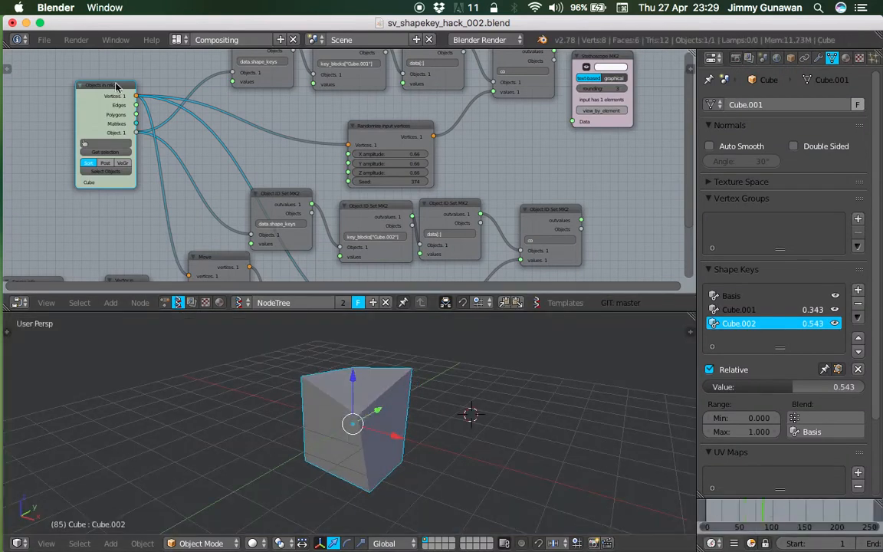
- Start a new scene from the startup file and delete all of its default objects
click(45, 39)
click(60, 56)
click(65, 67)
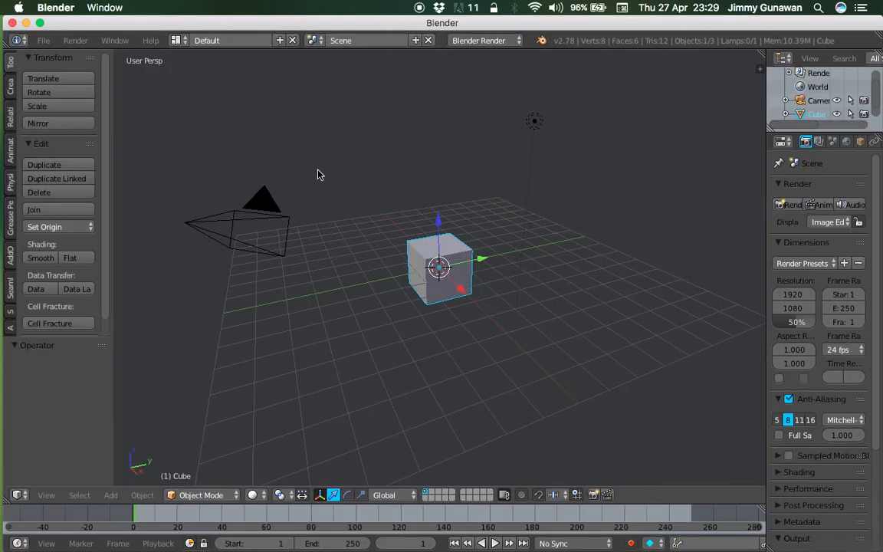
scroll(286, 155, right, 5)
key(a)
key(a)
key(x)
click(287, 156)
- Import the Alembic file sv_shapekey_hack_002.abc from the Desktop folder into the empty scene
click(39, 41)
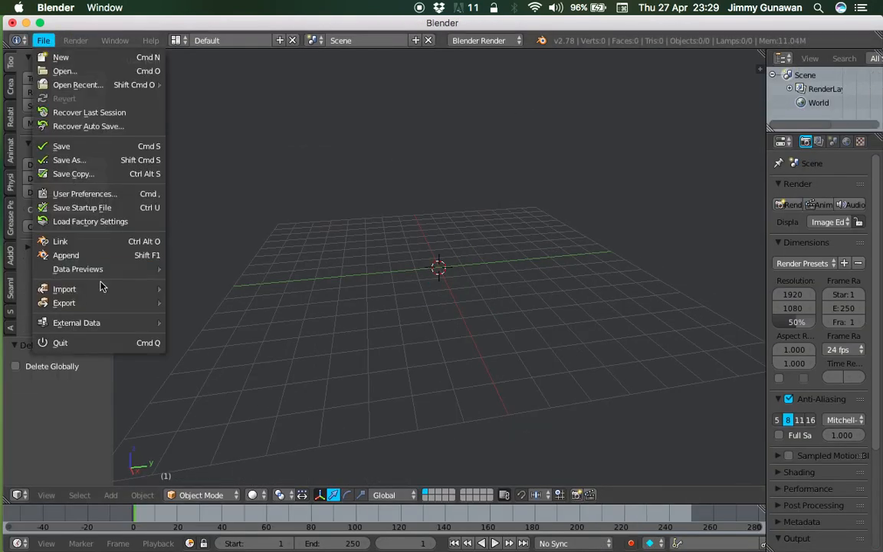
mouse_move(69, 288)
click(230, 287)
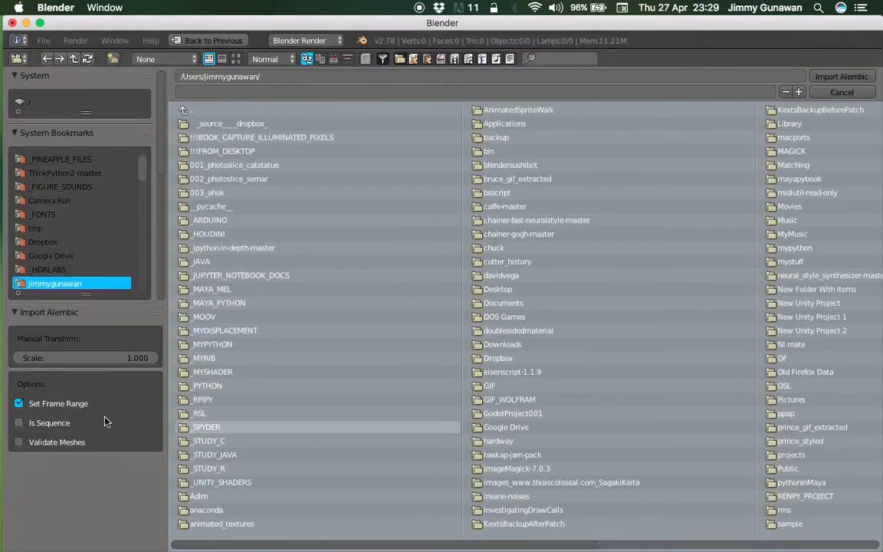
scroll(83, 276, down, 7)
scroll(76, 268, down, 3)
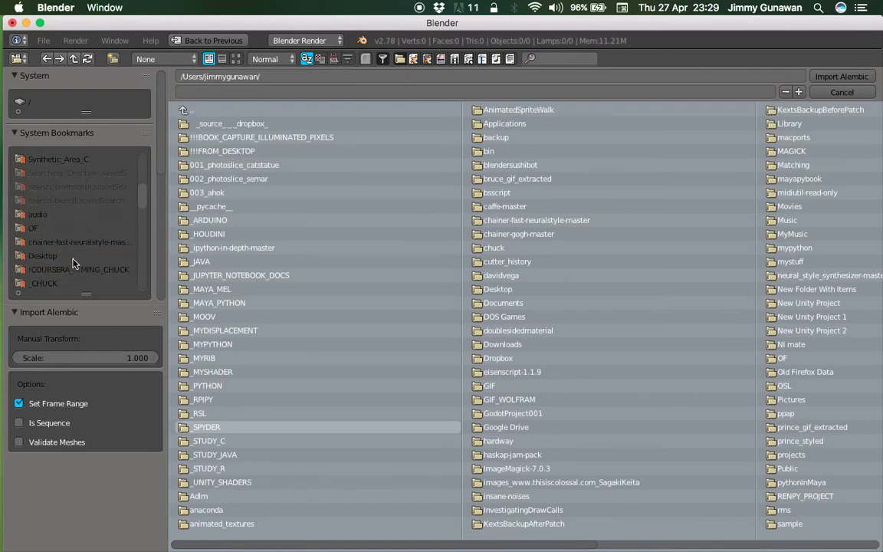
click(73, 256)
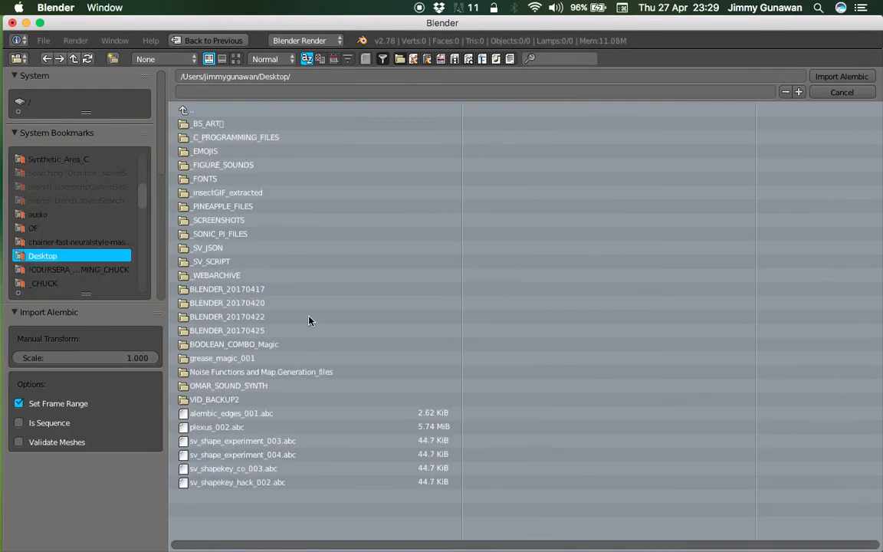
double_click(257, 482)
- Play and scrub the imported cube's cached animation while viewing it from another angle
key(alt+a)
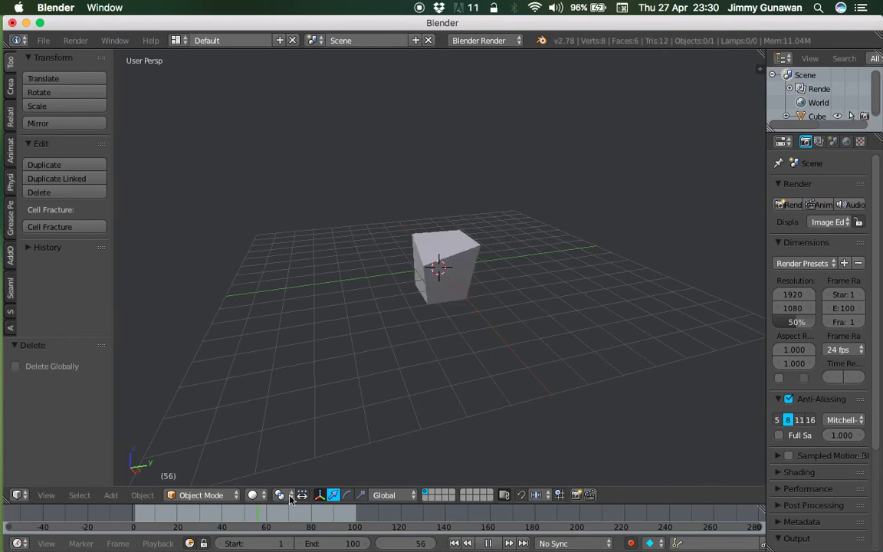
scroll(404, 302, up, 4)
middle_drag(404, 302, 491, 290)
drag(210, 511, 189, 510)
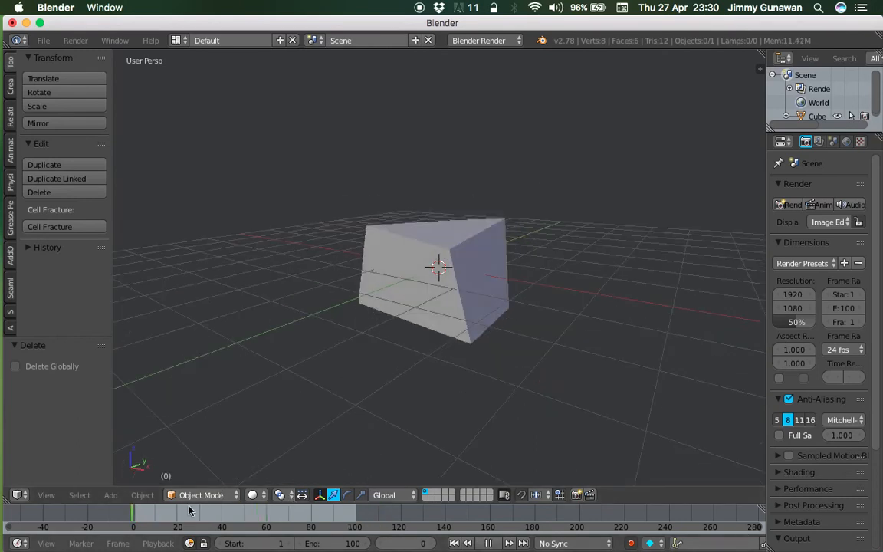
- Duplicate the imported cube 2.704 units along Y and repeat the duplication twice to make a row of four
right_click(380, 305)
key(shift+d)
key(y)
click(474, 268)
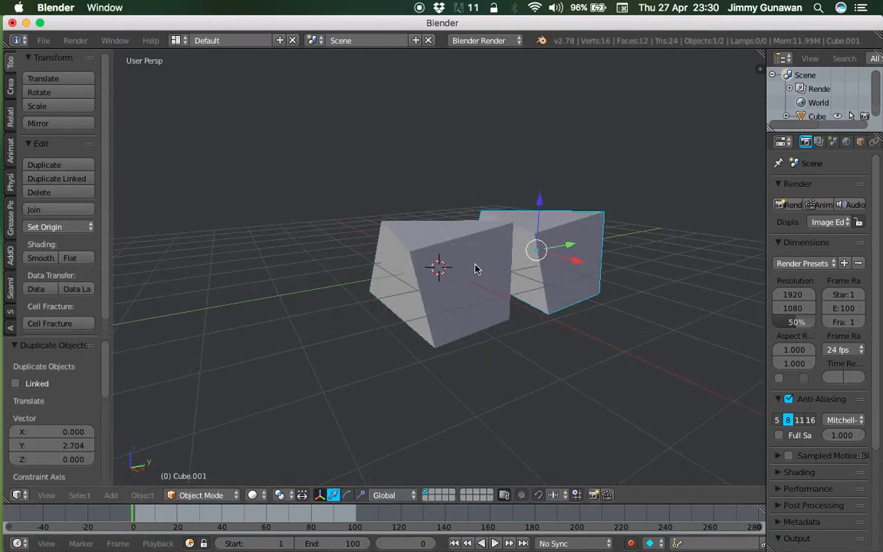
key(shift+r)
key(shift+r)
scroll(480, 271, down, 3)
shift+middle_drag(480, 272, 381, 296)
- Select the second cube, preview the row's animation, and show its Mesh Sequence Cache modifier in a widened properties editor
right_click(380, 298)
key(alt+a)
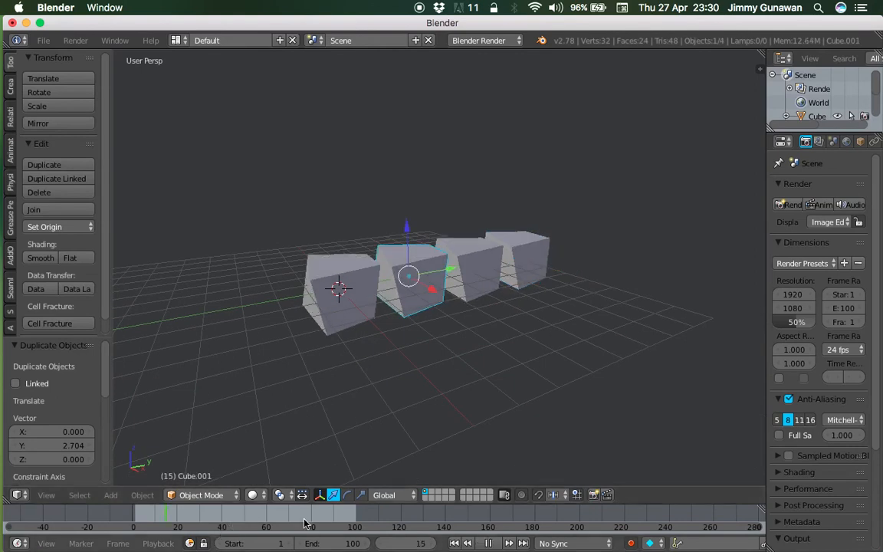
key(alt+a)
drag(767, 208, 470, 208)
click(663, 141)
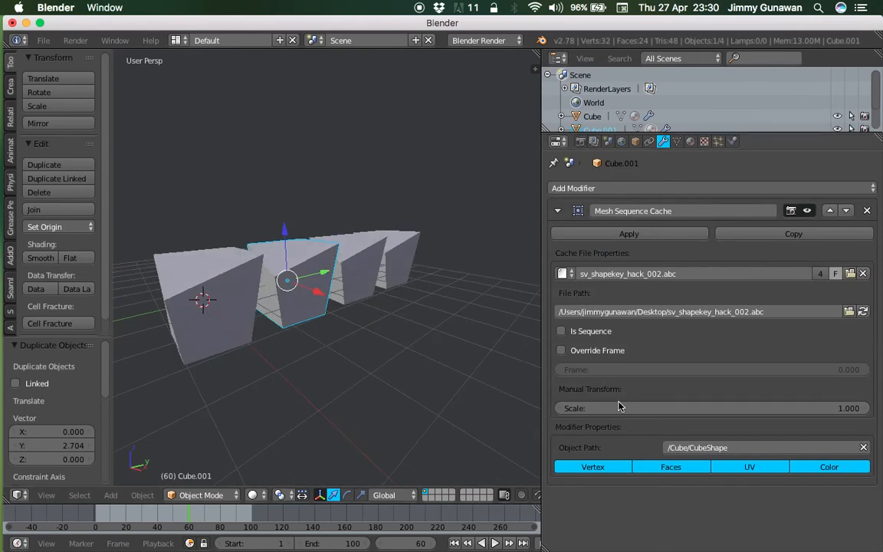
key(alt+a)
key(Escape)
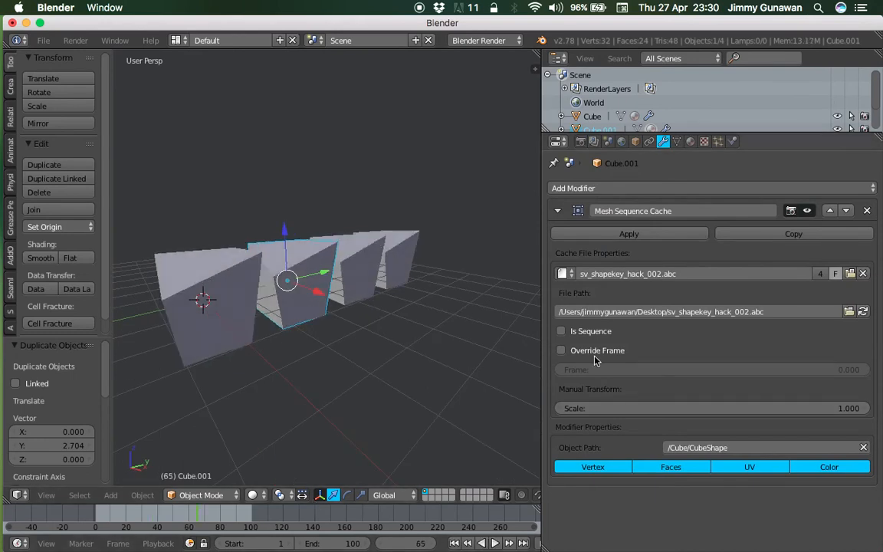
- Enable Override Frame and Is Sequence on the second cube's cache, set the frame to about 42.9, and test playback
click(591, 350)
click(591, 332)
drag(597, 369, 644, 369)
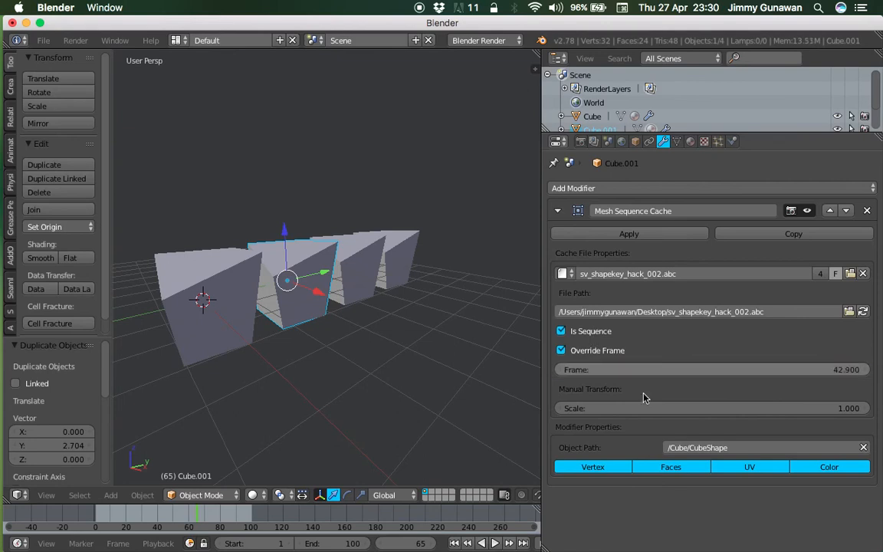
drag(217, 504, 170, 502)
click(163, 507)
key(alt+a)
key(alt+a)
- Set the override frame to 50.2, make the second cube's cache file a single-user copy, and move to about frame 41
mouse_move(770, 370)
mouse_down()
mouse_move(762, 369)
mouse_move(774, 370)
mouse_up()
click(835, 273)
click(819, 273)
click(160, 515)
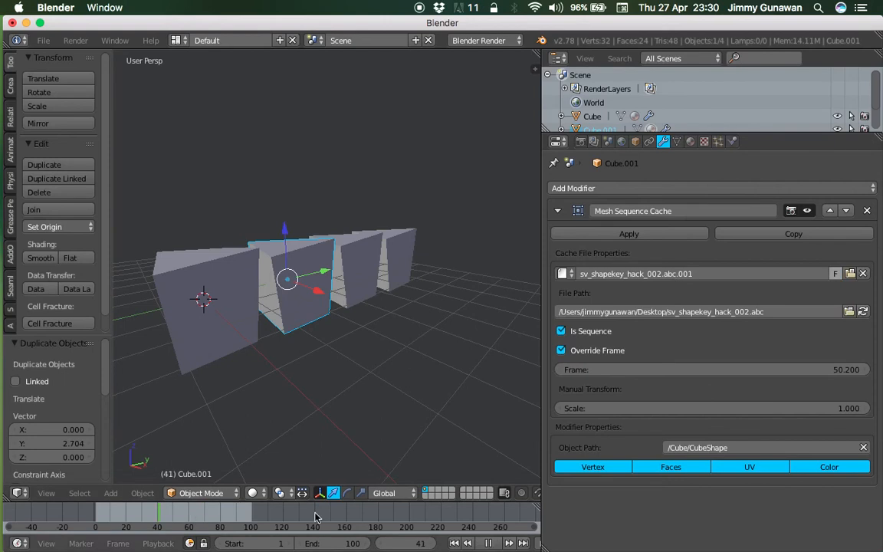
- Vary the second cube's cache override frame, including about -6.6, and play the animation with all objects deselected
drag(833, 369, 797, 370)
click(754, 407)
key(Escape)
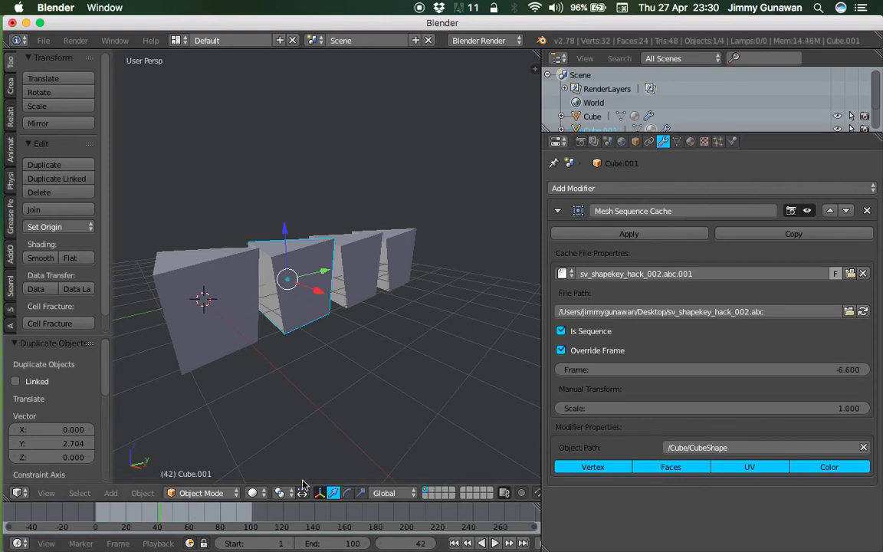
key(a)
key(alt+a)
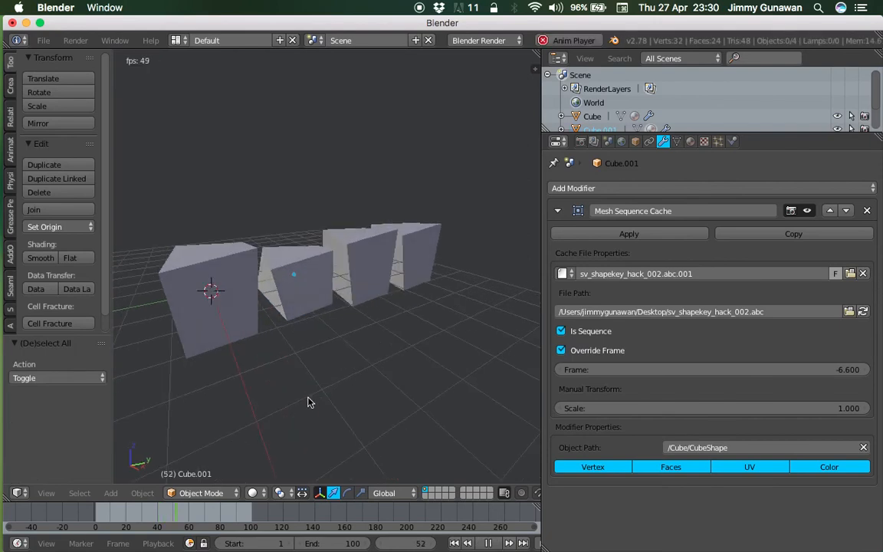
drag(736, 365, 757, 365)
- Stop playback and select each of the four cubes in turn to compare their Mesh Sequence Cache settings
right_click(231, 259)
key(Escape)
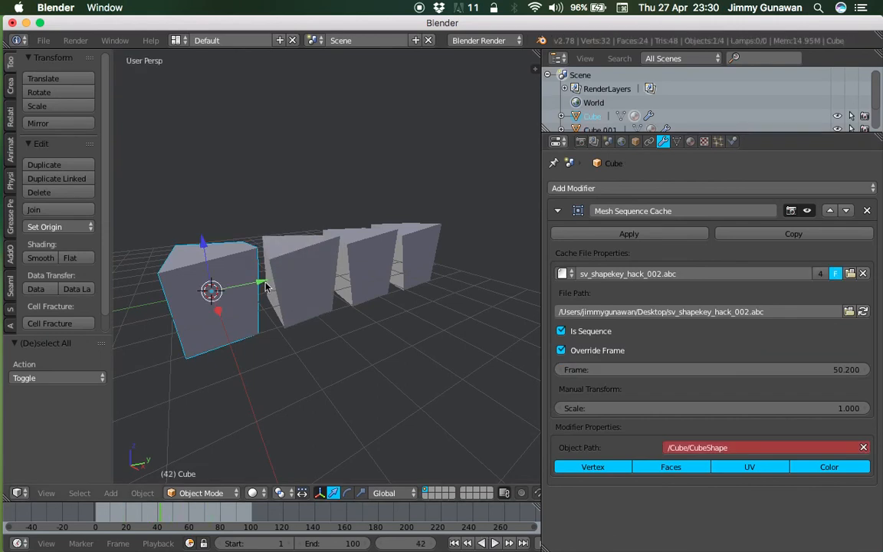
scroll(264, 288, up, 5)
right_click(299, 261)
right_click(363, 244)
right_click(423, 224)
scroll(428, 224, right, 5)
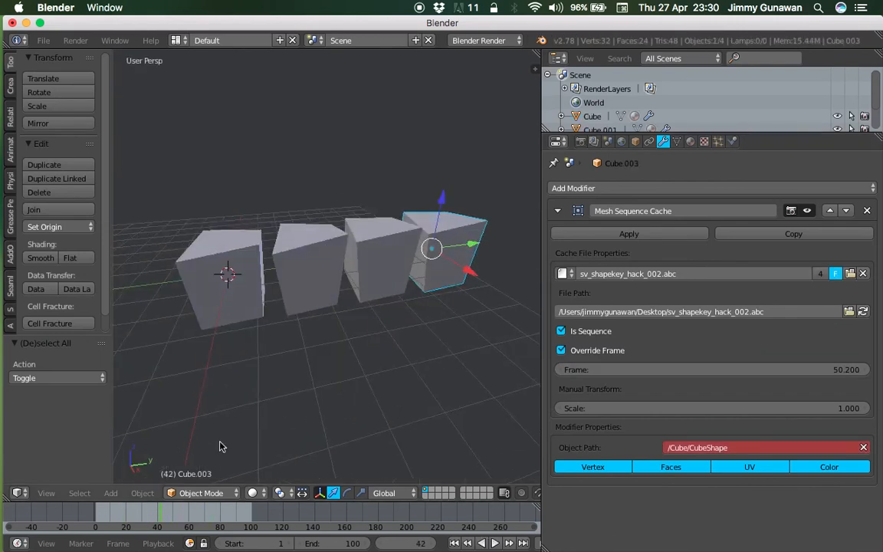
scroll(253, 287, right, 5)
- Disable Override Frame on the first cube's cache modifier and scrub the timeline to frame 26
right_click(276, 284)
key(alt+a)
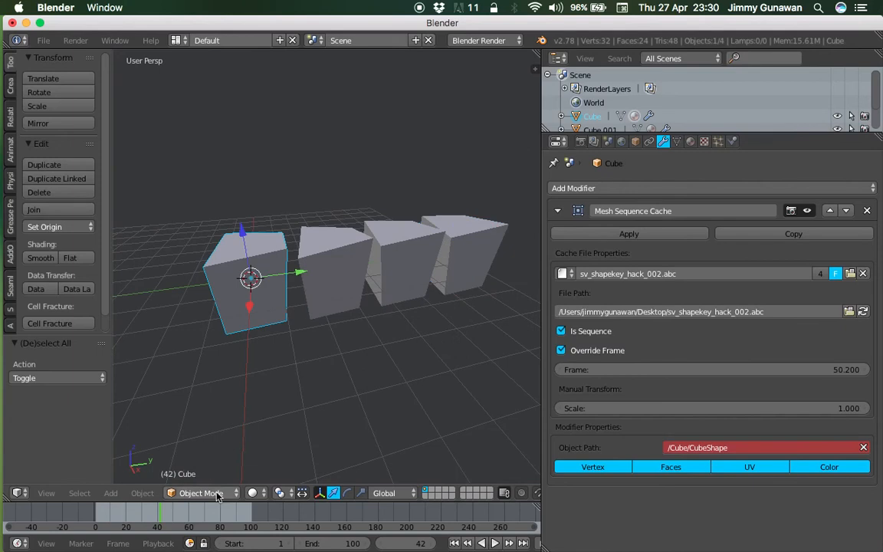
key(alt+a)
click(586, 350)
mouse_move(195, 517)
mouse_down()
mouse_move(142, 535)
mouse_move(173, 515)
mouse_move(136, 513)
mouse_up()
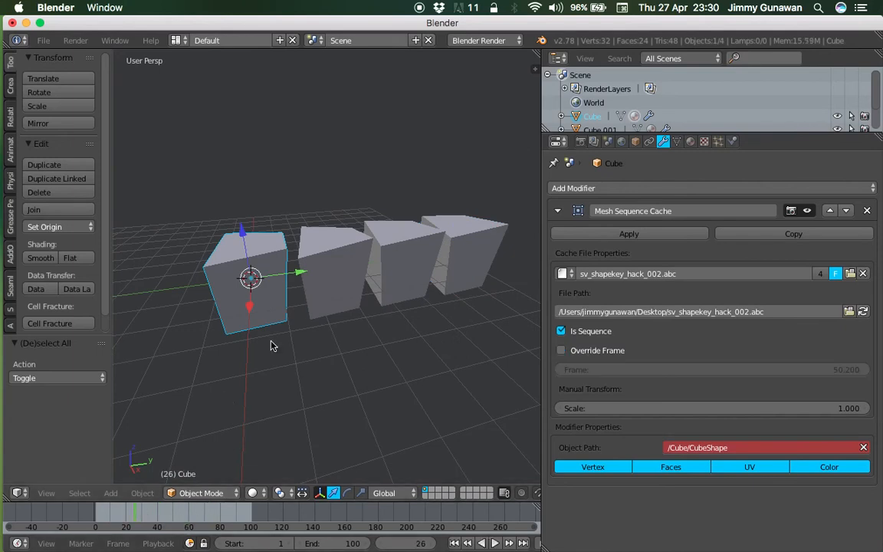
- Deselect all the cubes and try to reopen the recent file sv_shapekey_hack_002.blend
middle_drag(273, 346, 324, 337)
key(a)
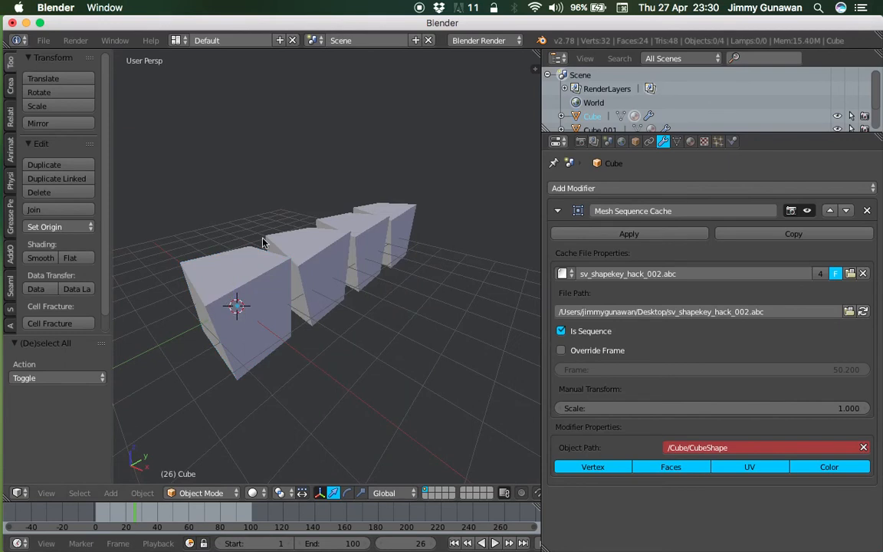
click(43, 40)
mouse_move(92, 85)
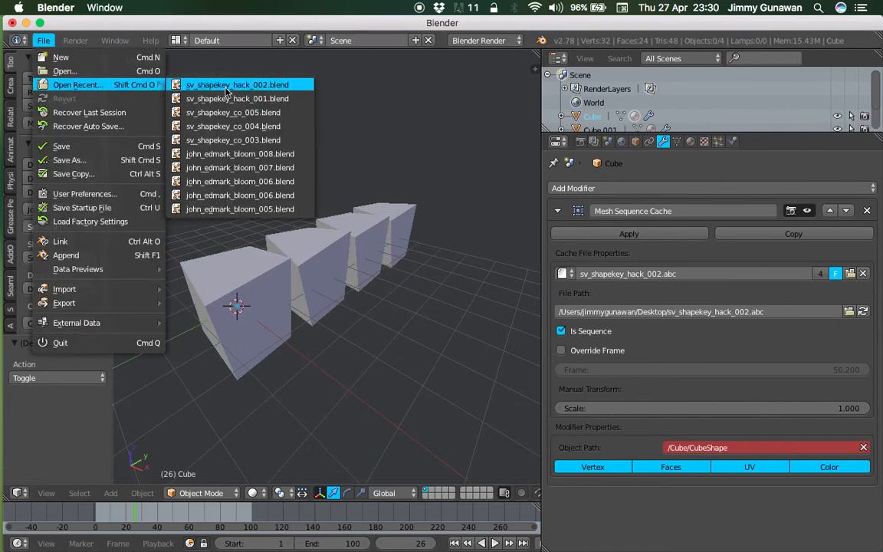
click(226, 86)
click(247, 98)
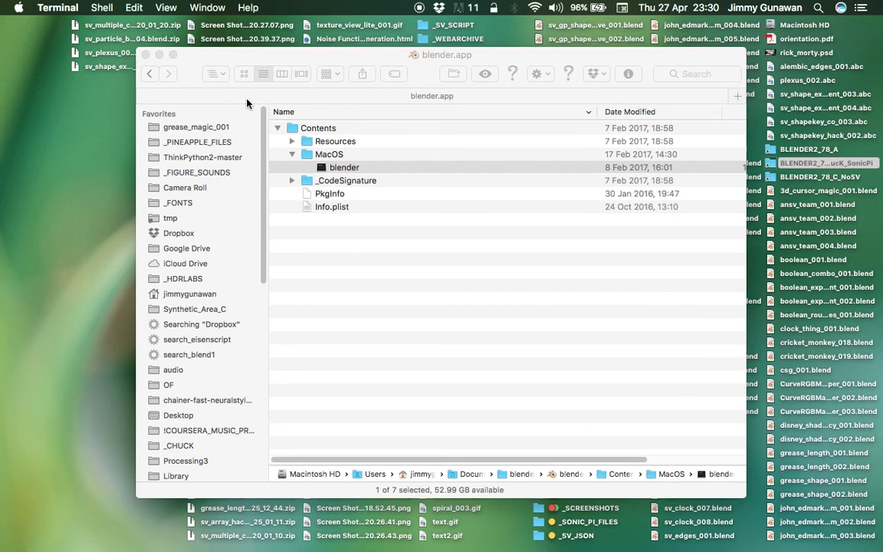
- Relaunch Blender from the executable in the package's MacOS folder and dismiss the crash report
double_click(344, 169)
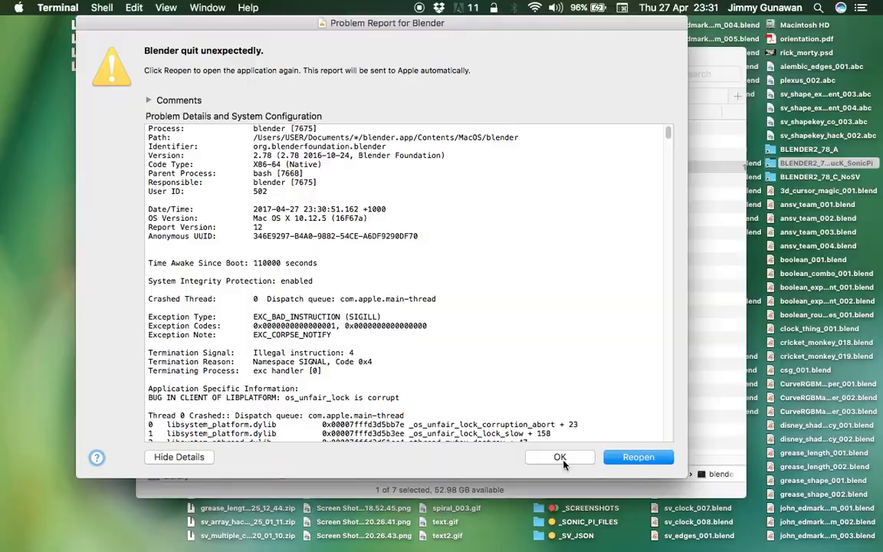
click(560, 457)
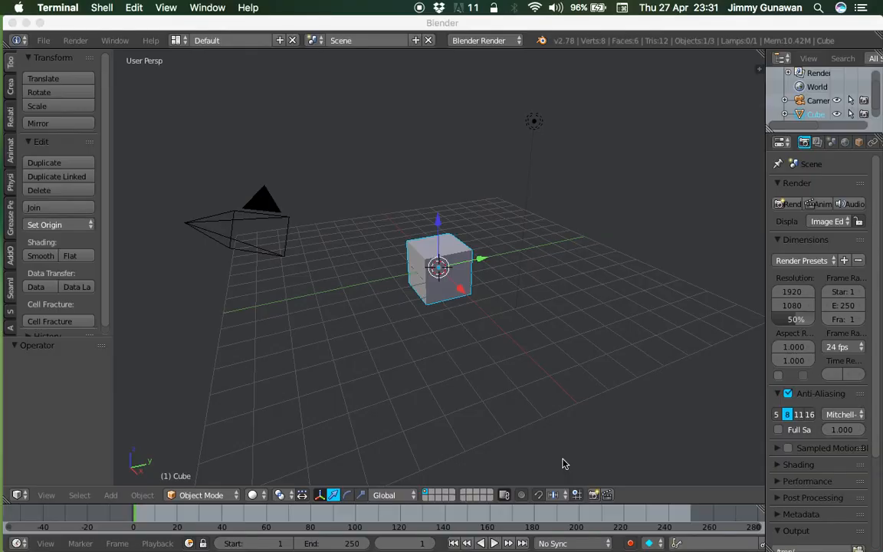
- Open sv_shapekey_hack_002.blend from the recent files in the relaunched session
click(44, 40)
mouse_move(89, 84)
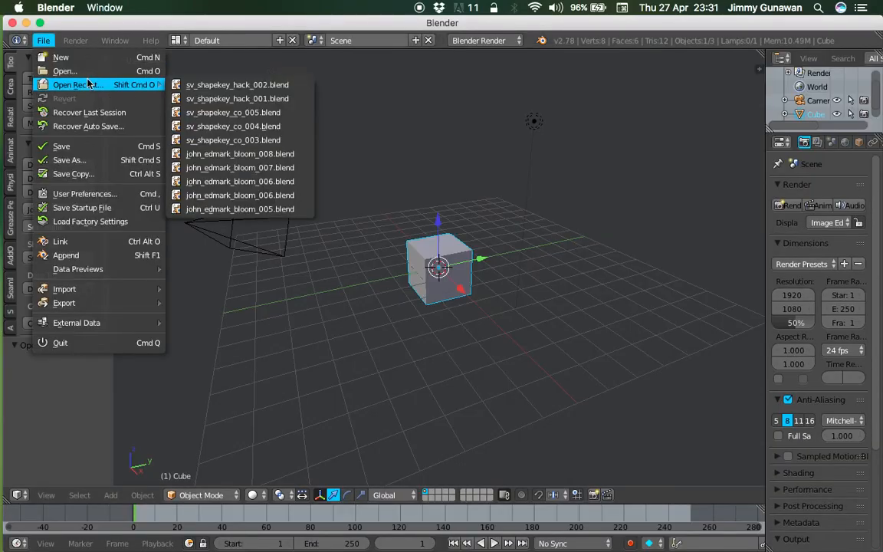
click(208, 86)
click(41, 39)
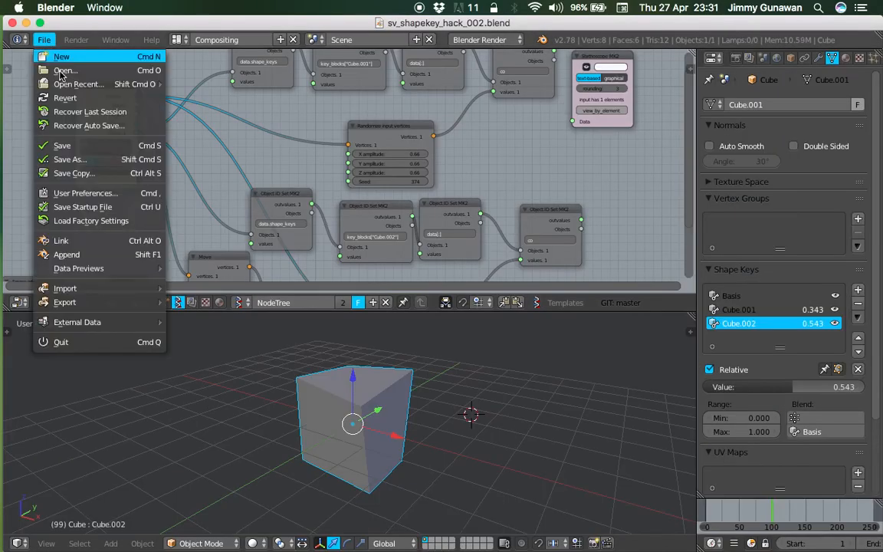
- Save the project as a new version named sv_shapekey_hack_003.blend
click(90, 159)
key(KP_Add)
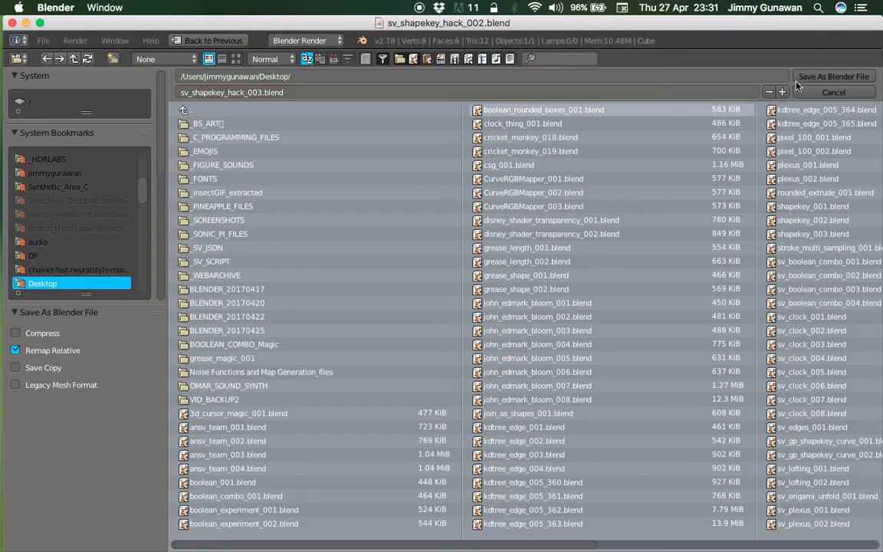
click(831, 77)
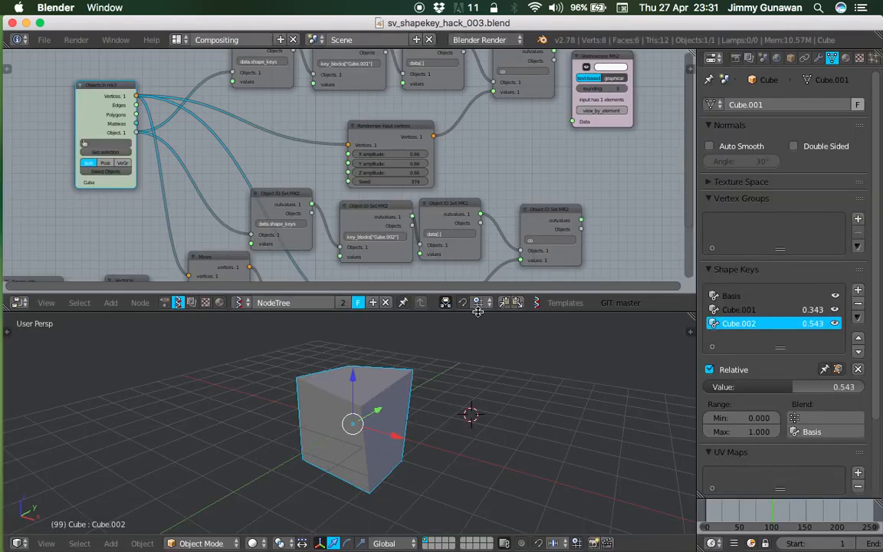
- Enlarge the node editor and rename the node tree to Sv_ShapeKey_Hack
drag(477, 311, 476, 334)
scroll(467, 196, down, 4)
middle_drag(466, 197, 466, 188)
scroll(347, 218, up, 3)
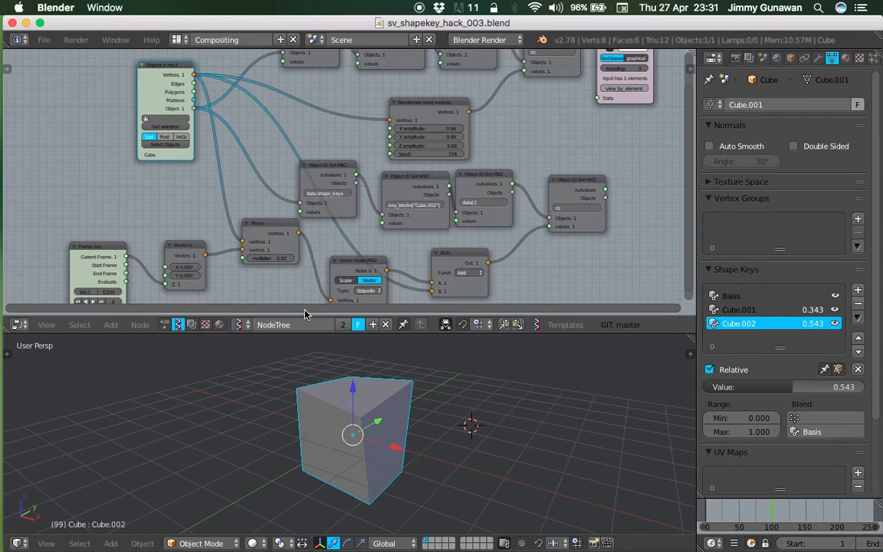
click(309, 325)
text(Sv ShapeKey)
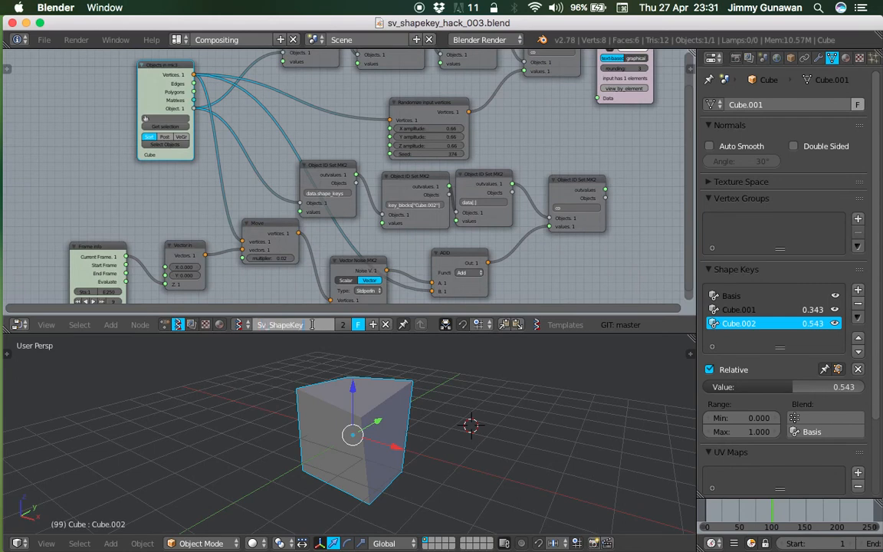
key(Return)
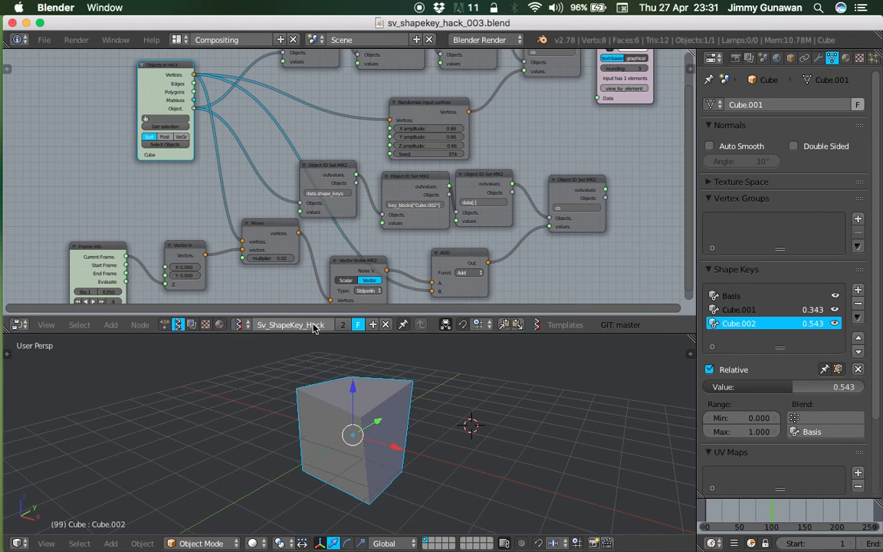
- Move the Frame Info and Vector In nodes farther from the Move node and enlarge the node editor
middle_drag(124, 275, 136, 242)
drag(115, 224, 105, 226)
middle_drag(205, 214, 179, 228)
drag(180, 228, 137, 229)
scroll(387, 149, up, 3)
middle_drag(387, 148, 309, 266)
scroll(376, 240, down, 3)
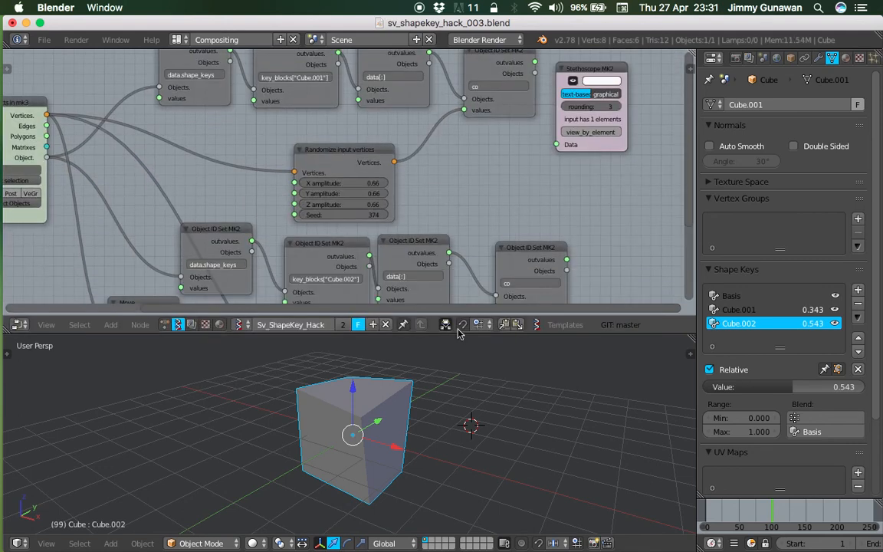
drag(459, 334, 465, 389)
- Scrub the timeline to frame 75 and set shape key Cube.001 to 0.000 and Cube.002 to 1.000
scroll(432, 439, down, 3)
drag(812, 310, 775, 322)
scroll(440, 459, left, 5)
scroll(439, 459, right, 5)
drag(729, 511, 757, 510)
scroll(401, 439, right, 3)
scroll(402, 440, right, 2)
drag(814, 324, 843, 323)
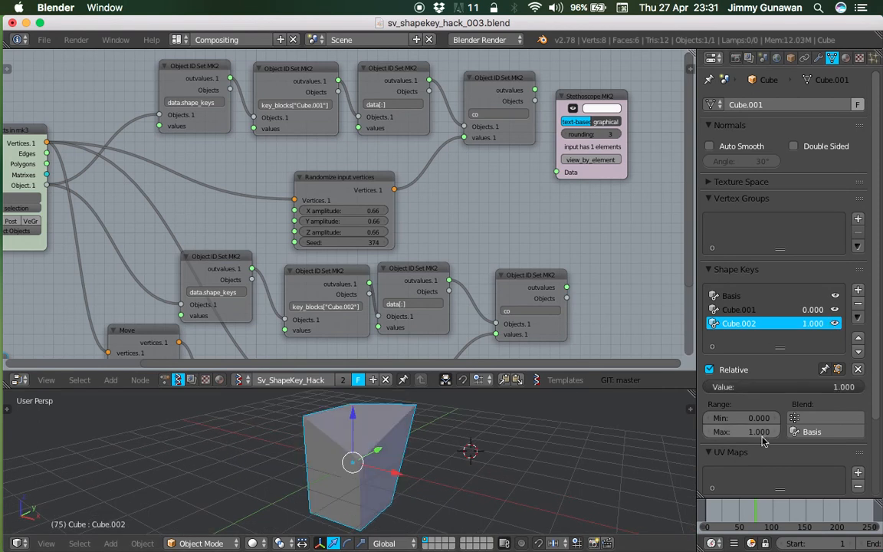
- Scrub to frame 85 and set shape key Cube.001 to 1.000 and Cube.002 to 0.000
mouse_move(758, 511)
mouse_down()
mouse_move(833, 505)
mouse_move(824, 534)
mouse_move(749, 511)
mouse_move(844, 509)
mouse_move(728, 502)
mouse_move(762, 504)
mouse_up()
scroll(459, 461, left, 2)
drag(812, 325, 850, 310)
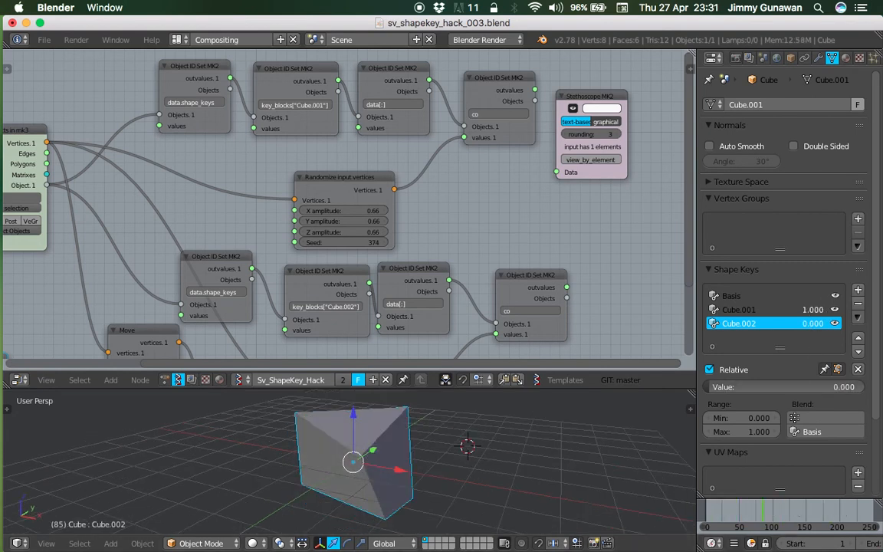
- Set the Randomize Input Vertices node's X, Y and Z amplitudes to 0.27 and its seed to 357
mouse_move(323, 242)
mouse_down()
mouse_move(222, 242)
mouse_move(344, 243)
mouse_move(290, 243)
mouse_move(330, 243)
mouse_up()
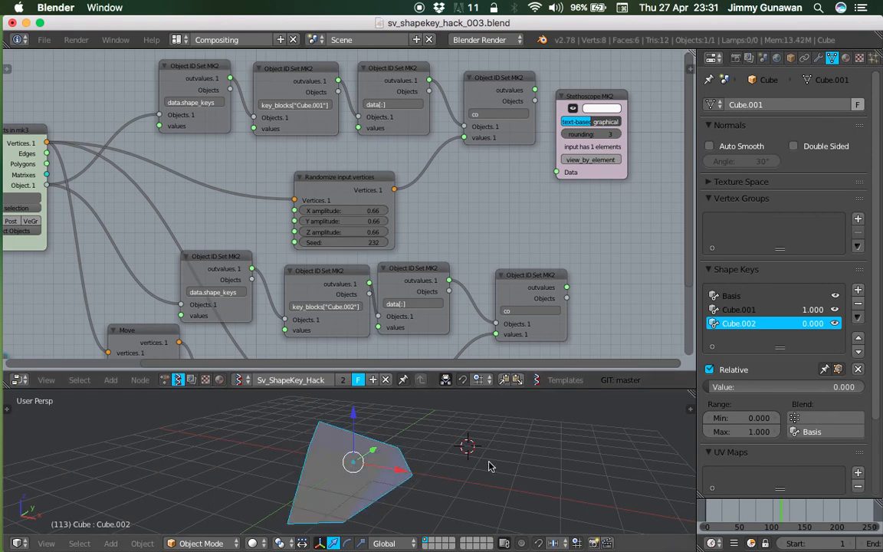
middle_drag(489, 463, 406, 406)
drag(351, 211, 400, 242)
middle_drag(400, 204, 376, 187)
scroll(537, 224, down, 2)
middle_drag(536, 224, 410, 193)
key(shift+a)
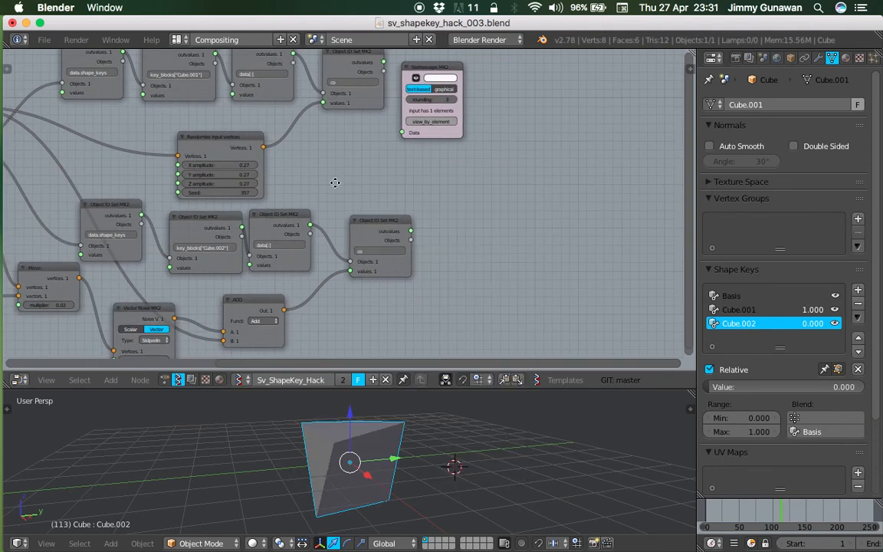
- Shift the Randomize Input Vertices node slightly toward the Objects In node and select the Objects In node
middle_drag(334, 183, 366, 169)
mouse_move(338, 440)
middle_down()
mouse_move(390, 441)
mouse_move(409, 465)
middle_up()
middle_drag(308, 188, 407, 217)
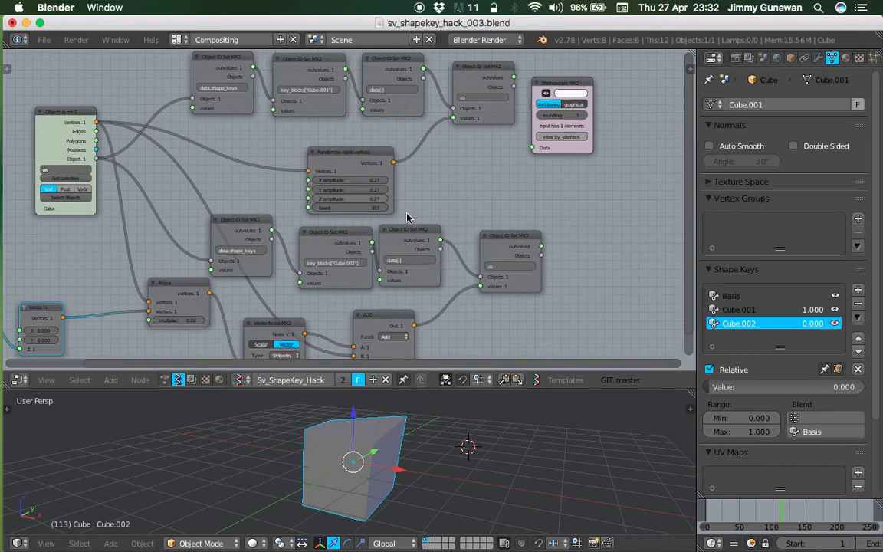
middle_drag(286, 172, 315, 169)
drag(373, 159, 356, 151)
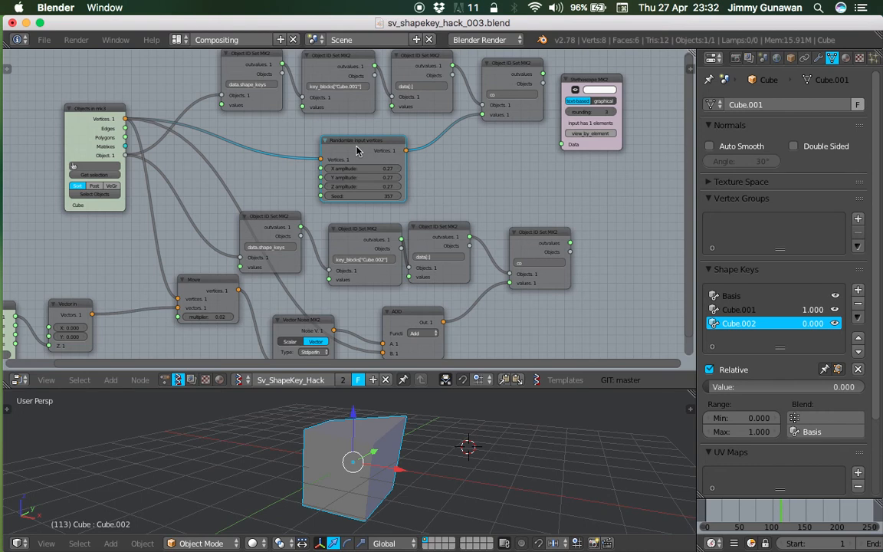
scroll(365, 150, up, 3)
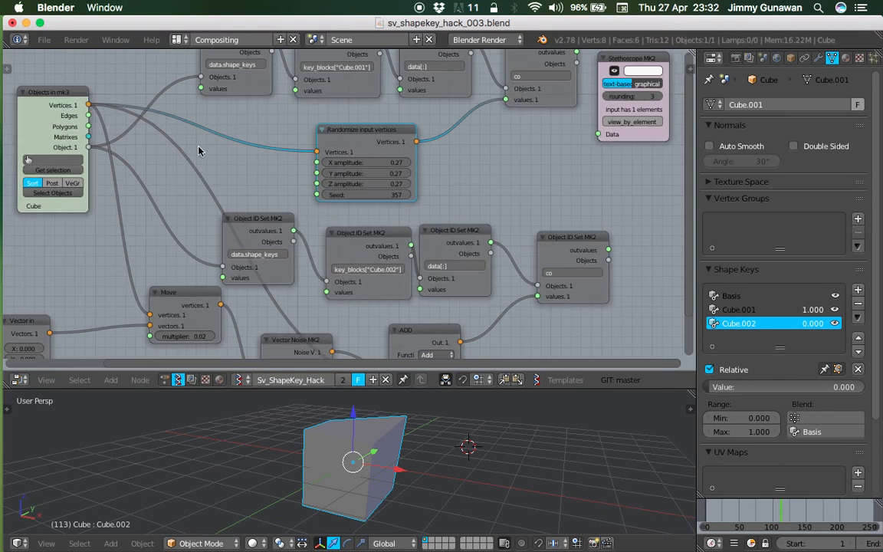
click(57, 111)
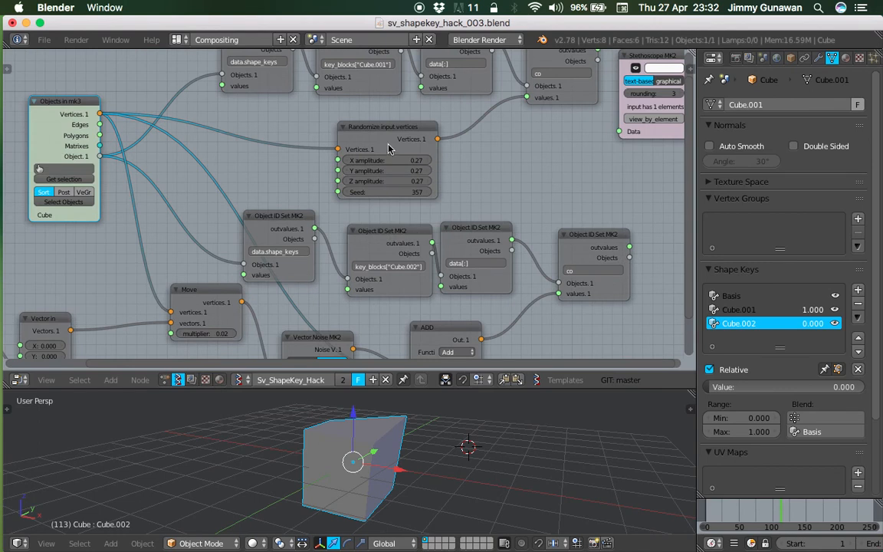
- Set shape key Cube.001 to 0.000 and Cube.002 to 1.000, and scrub the timeline to frame 90
middle_drag(413, 489, 429, 463)
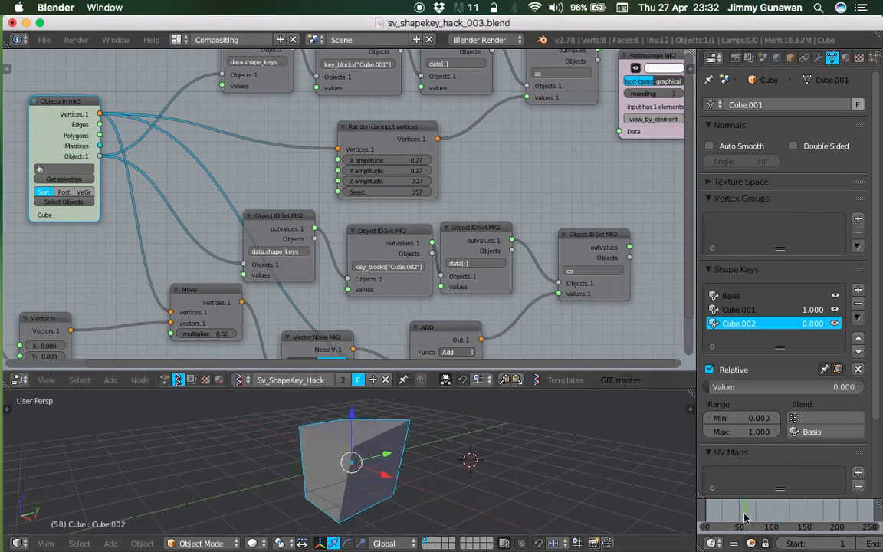
drag(801, 325, 780, 311)
drag(761, 511, 766, 508)
click(765, 508)
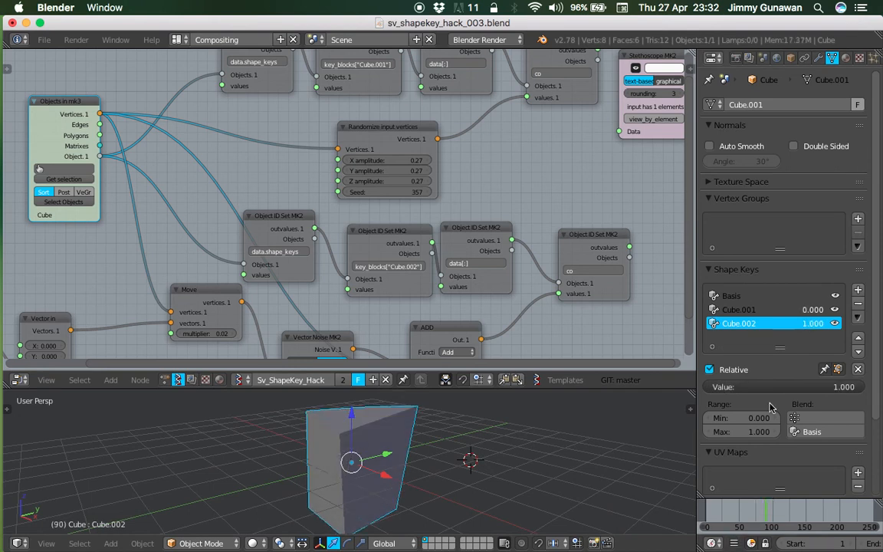
- Try raising Cube.002's range maximum to 10 and its value to 4.186, and scrub to frame 134
drag(749, 431, 797, 431)
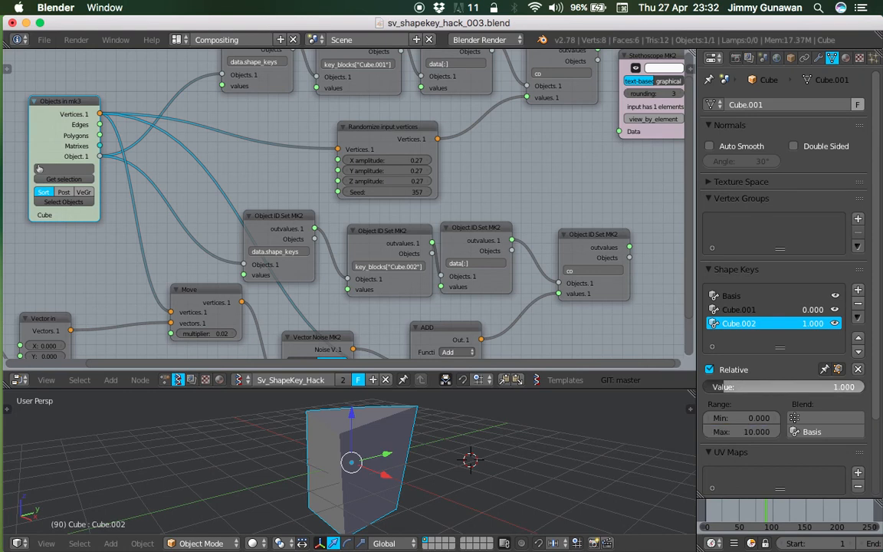
drag(748, 387, 800, 388)
scroll(515, 474, down, 3)
middle_drag(515, 474, 575, 478)
drag(719, 515, 795, 510)
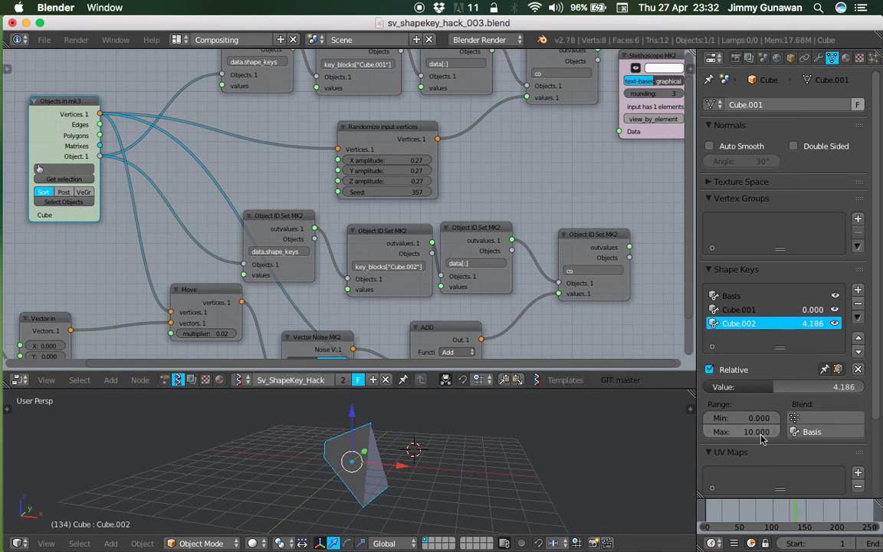
- Set Cube.002's range maximum and value back to 1.000 and scrub the timeline to frame 117
click(758, 432)
text(1)
key(Return)
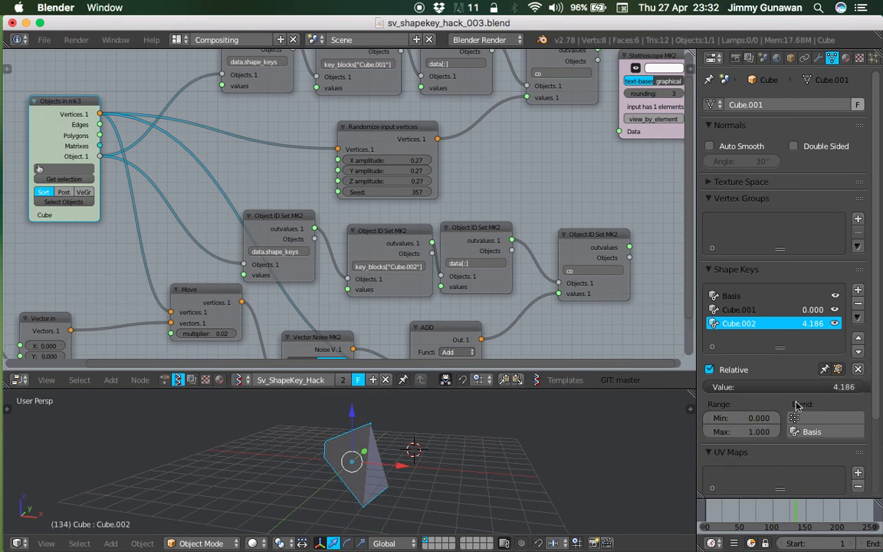
drag(750, 506, 784, 517)
- Enlarge the 3D view and sketch a Grease Pencil square in the empty space beside the cube
middle_drag(342, 291, 359, 293)
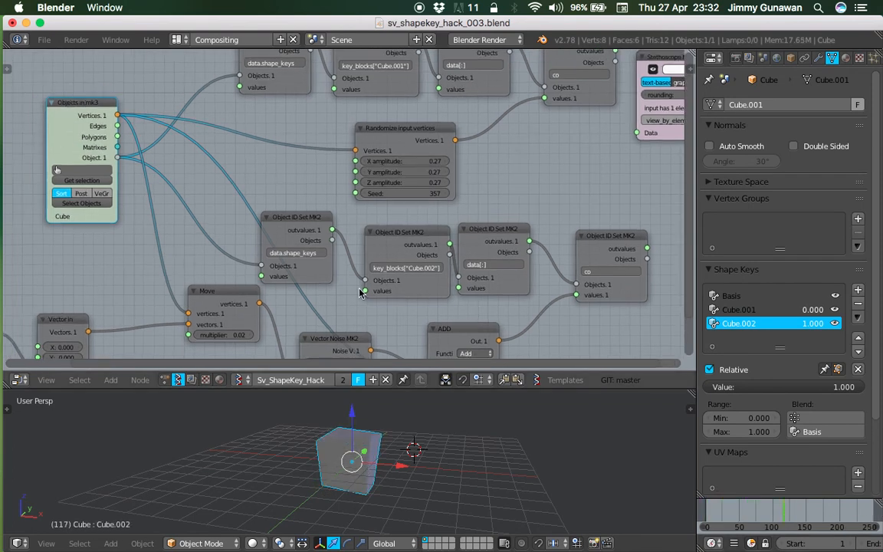
scroll(360, 292, down, 2)
scroll(341, 306, down, 2)
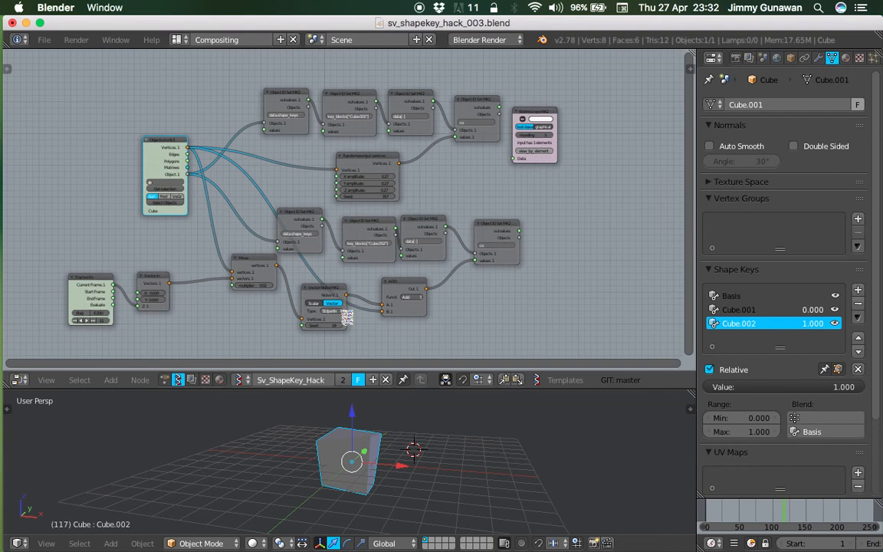
middle_drag(367, 401, 377, 438)
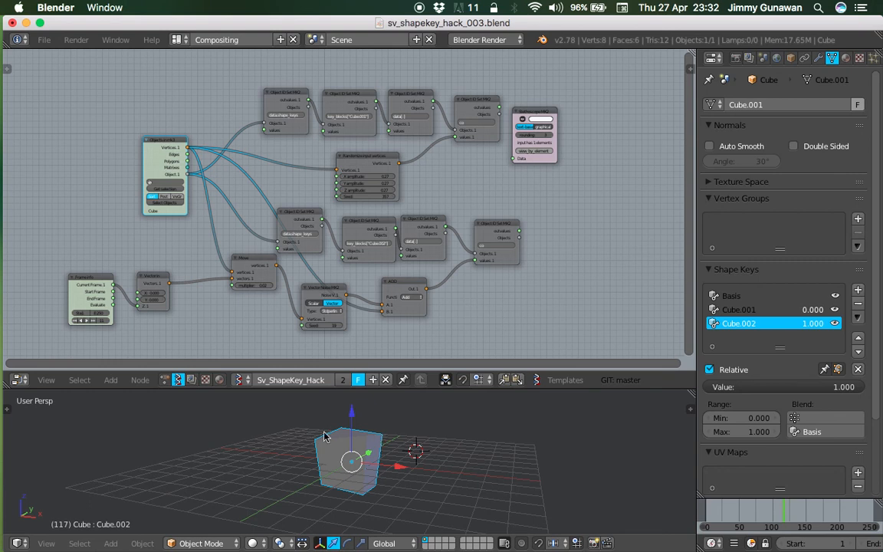
drag(367, 389, 374, 262)
shift+middle_drag(397, 310, 251, 300)
mouse_move(294, 321)
middle_down()
mouse_move(299, 337)
mouse_move(358, 311)
middle_up()
mouse_move(351, 314)
mouse_down()
mouse_move(351, 358)
mouse_move(394, 372)
mouse_move(412, 309)
mouse_move(355, 310)
mouse_up()
mouse_move(355, 310)
middle_down()
mouse_move(380, 351)
mouse_move(340, 362)
middle_up()
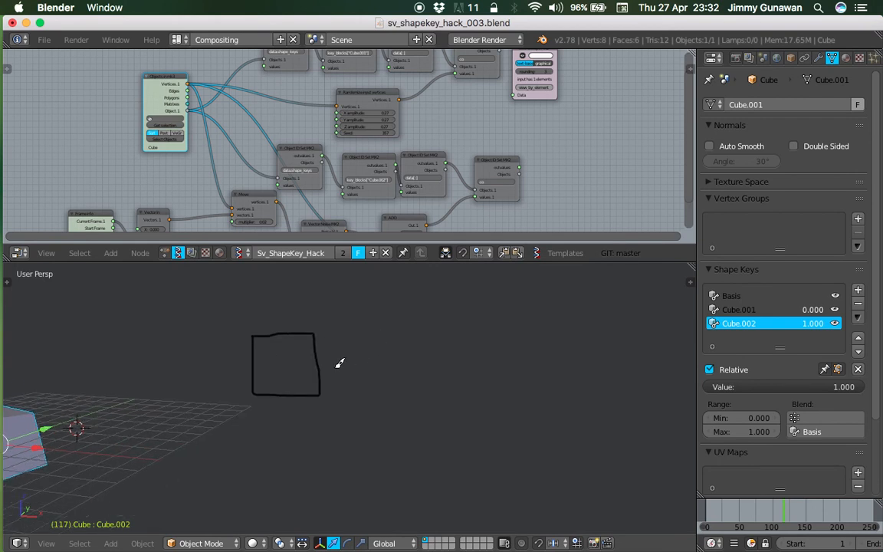
- Sketch an arrow from the square to a circle labelled SV, plus an outgoing arrow from the circle
drag(353, 352, 355, 367)
mouse_move(407, 330)
mouse_down()
mouse_move(400, 373)
mouse_move(399, 328)
mouse_up()
mouse_move(443, 349)
mouse_down()
mouse_move(483, 315)
mouse_move(493, 345)
mouse_up()
mouse_move(493, 345)
middle_down()
mouse_move(424, 366)
mouse_move(446, 360)
middle_up()
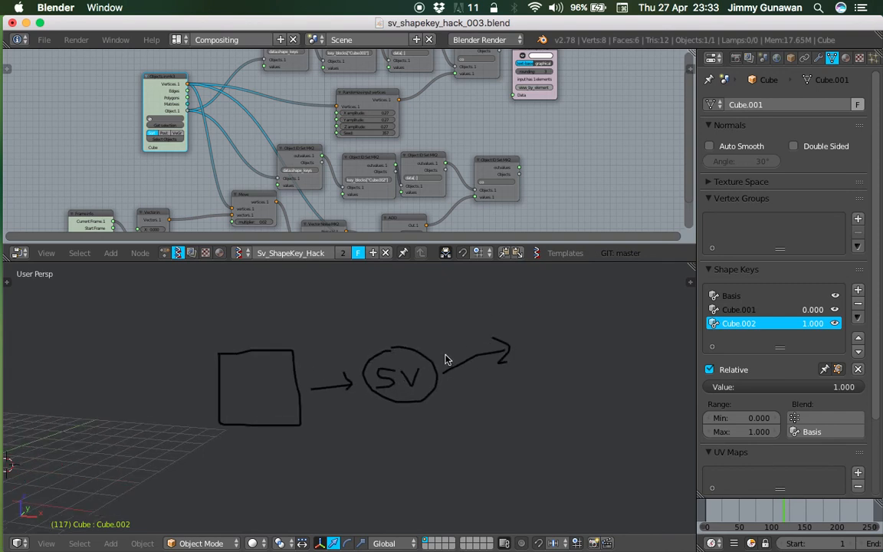
- Sketch a target square labelled F, then label the first square S and outline it with a second frame
mouse_move(520, 318)
mouse_down()
mouse_move(593, 367)
mouse_move(544, 315)
mouse_move(522, 319)
mouse_up()
drag(547, 354, 566, 351)
drag(247, 374, 240, 399)
mouse_move(217, 357)
mouse_down()
mouse_move(211, 420)
mouse_move(305, 429)
mouse_move(305, 334)
mouse_move(214, 351)
mouse_up()
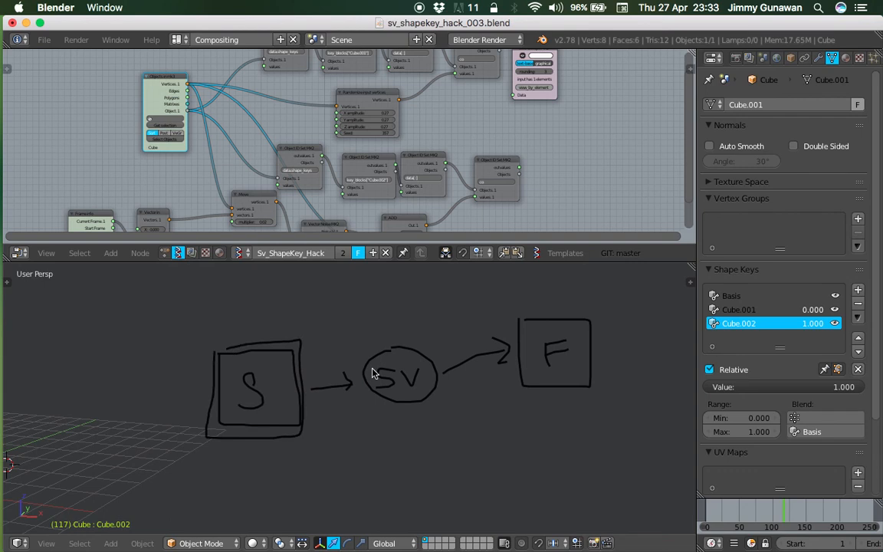
- Sketch an arrow pointing at the S square and three arrows leading downward from the SV circle
scroll(416, 374, up, 1)
mouse_move(392, 342)
shift+middle_down()
mouse_move(333, 353)
mouse_move(331, 373)
mouse_move(358, 367)
mouse_move(305, 375)
mouse_move(364, 377)
shift+middle_up()
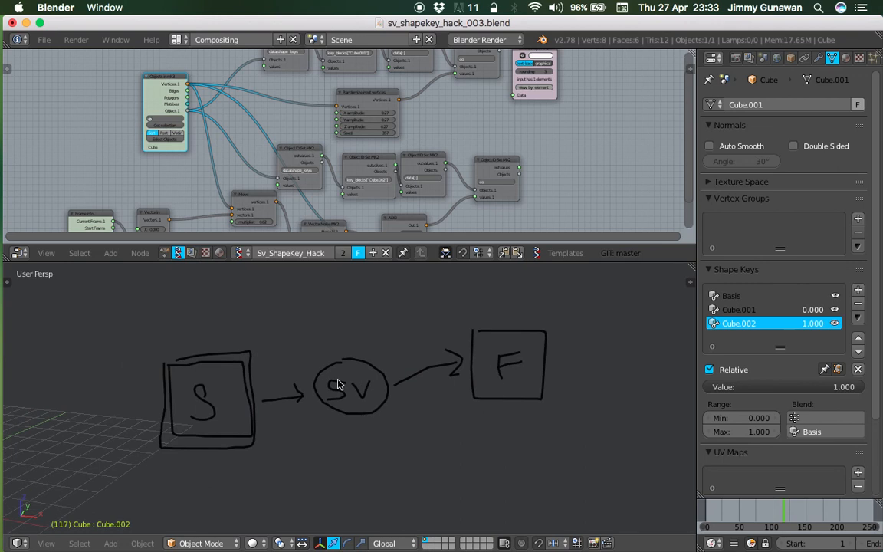
drag(256, 353, 270, 358)
mouse_move(379, 426)
mouse_down()
mouse_move(426, 460)
mouse_move(422, 446)
mouse_up()
scroll(397, 450, down, 2)
shift+middle_drag(397, 450, 393, 419)
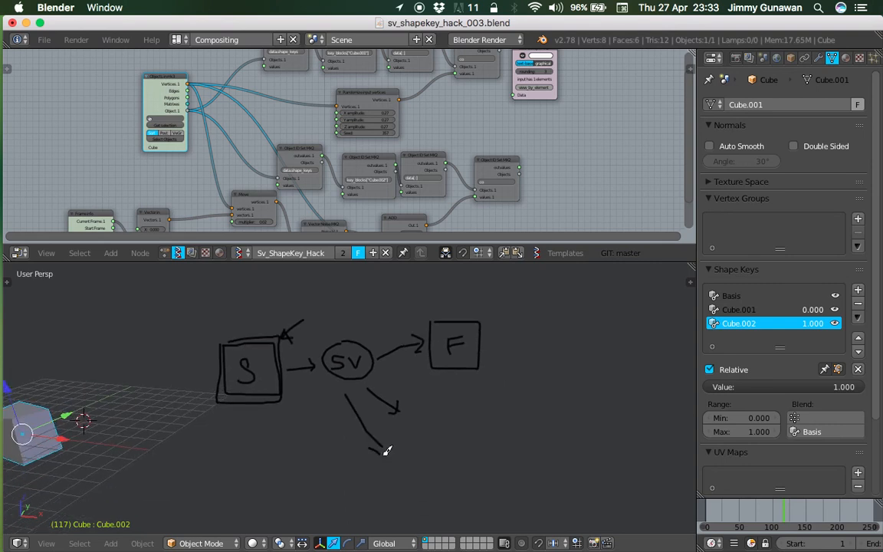
mouse_move(349, 393)
mouse_down()
mouse_move(354, 476)
mouse_move(370, 470)
mouse_up()
scroll(398, 410, up, 3)
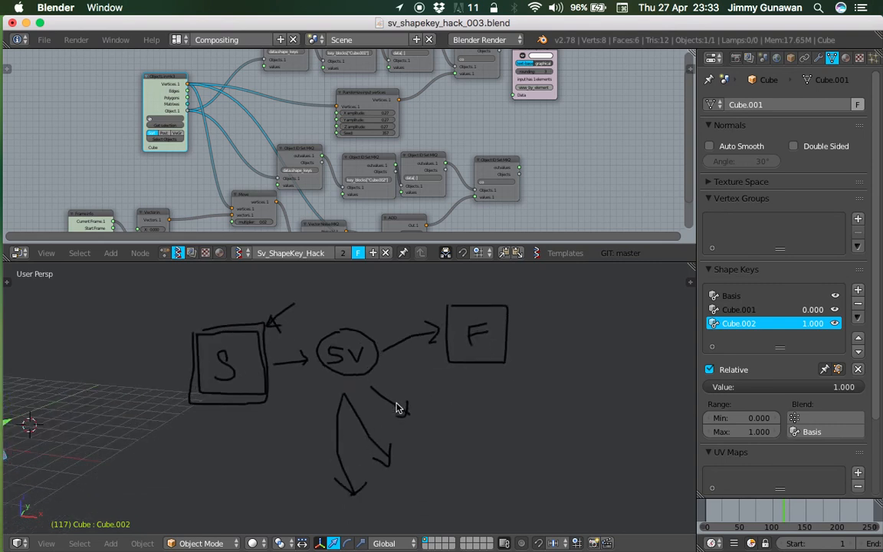
- Enlarge the node editor again and move the Objects In node farther from the nodes it feeds
shift+scroll(359, 377, left, 10)
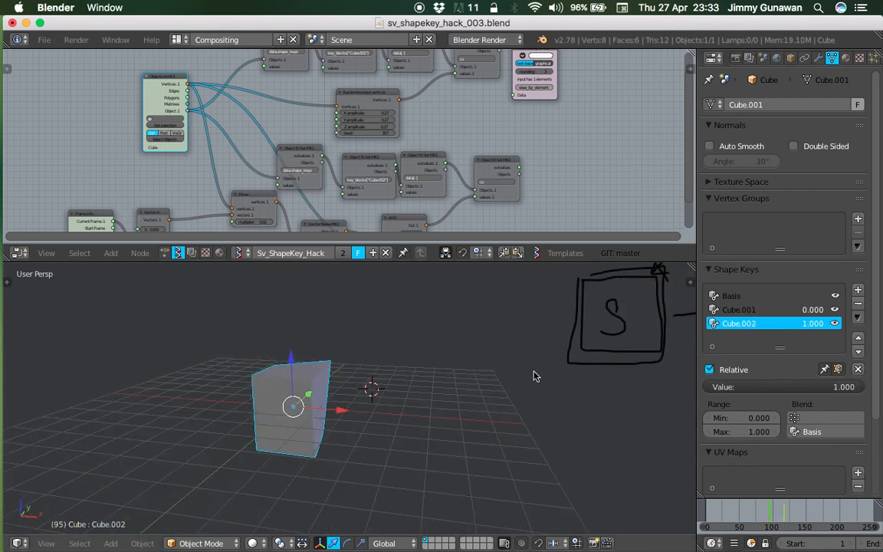
drag(491, 262, 488, 364)
middle_drag(436, 260, 448, 243)
scroll(414, 245, up, 2)
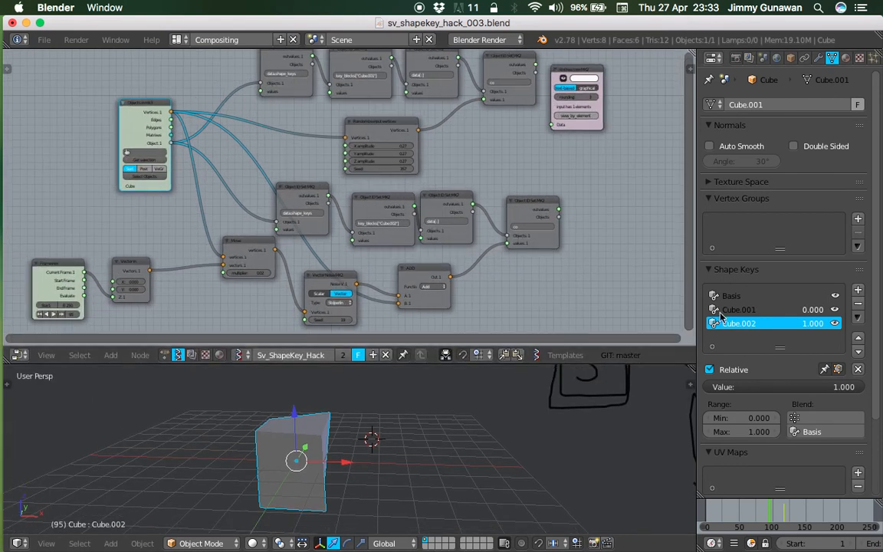
drag(152, 111, 116, 111)
middle_drag(389, 245, 335, 241)
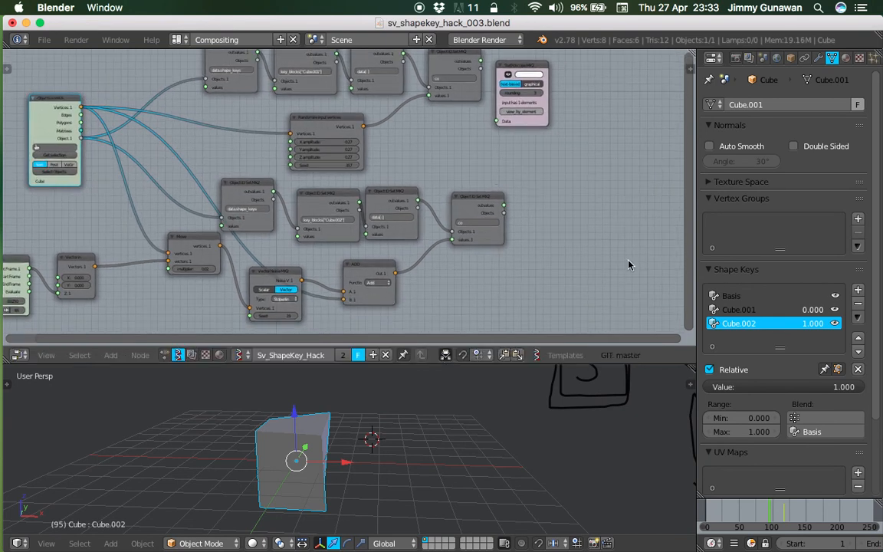
- Move the Stethoscope node farther from the upper Object ID Set chain and select the Objects In node
scroll(529, 192, down, 1)
scroll(452, 175, up, 1)
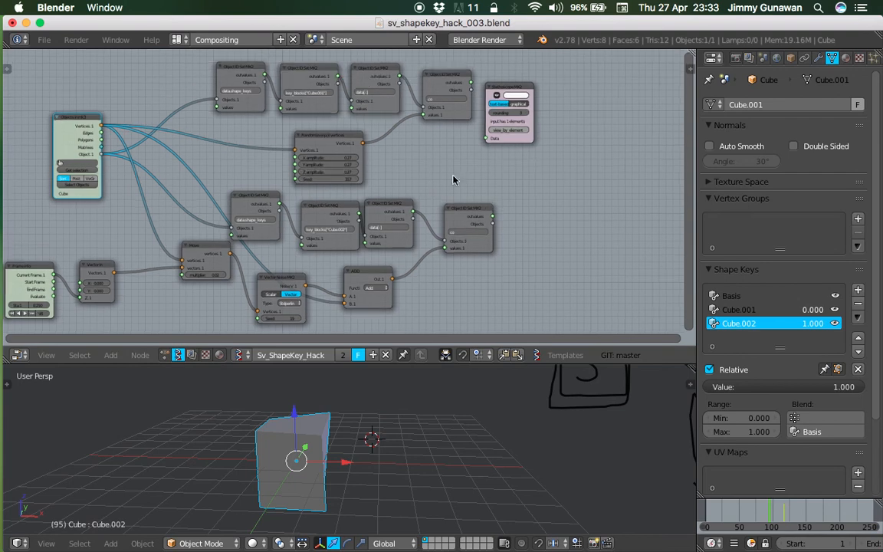
drag(522, 142, 552, 125)
scroll(329, 180, up, 1)
click(66, 114)
middle_drag(336, 327, 370, 303)
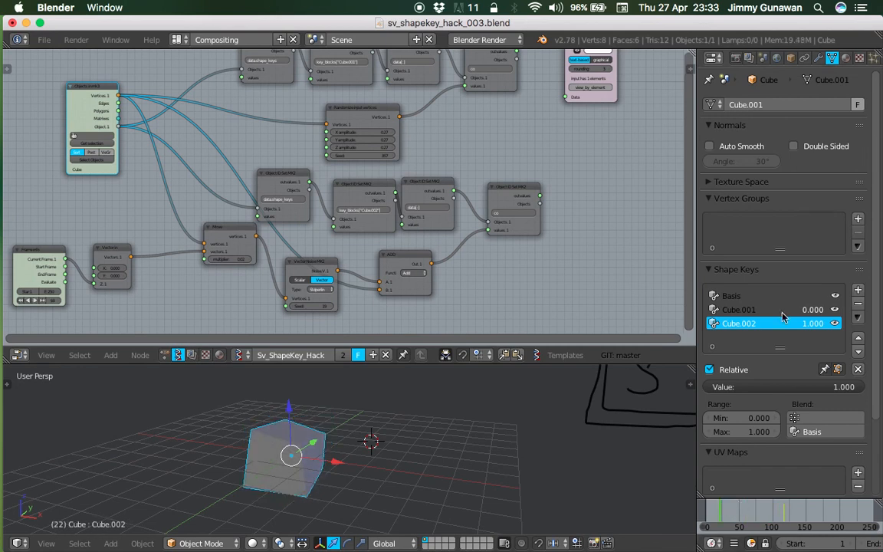
middle_drag(568, 211, 557, 211)
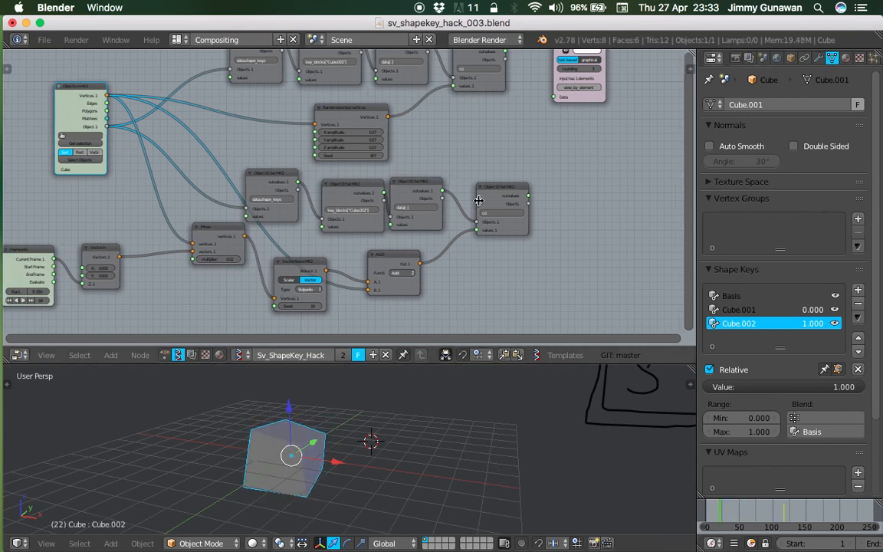
scroll(418, 201, up, 2)
scroll(455, 190, down, 2)
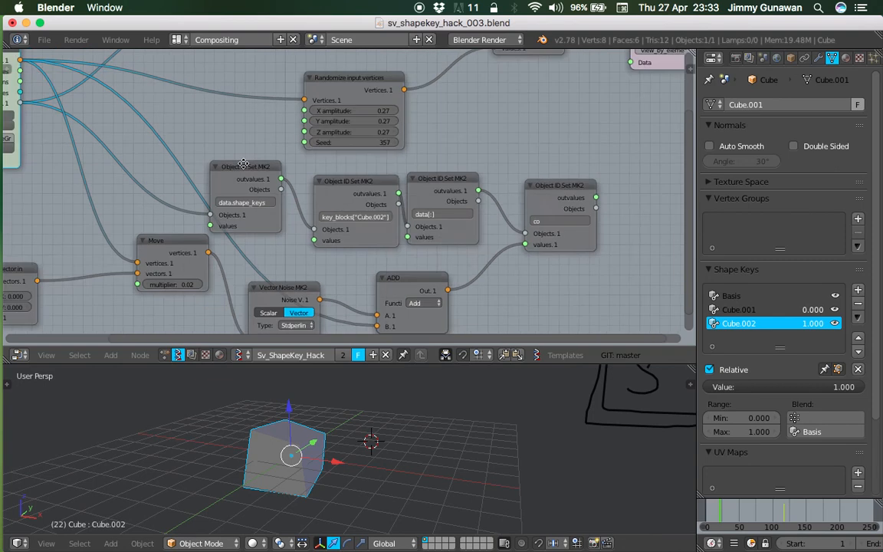
- Move the Objects In node farther from the Move node and nudge the Vector Noise node into place
middle_drag(71, 90, 433, 151)
drag(342, 124, 176, 142)
middle_drag(431, 291, 356, 210)
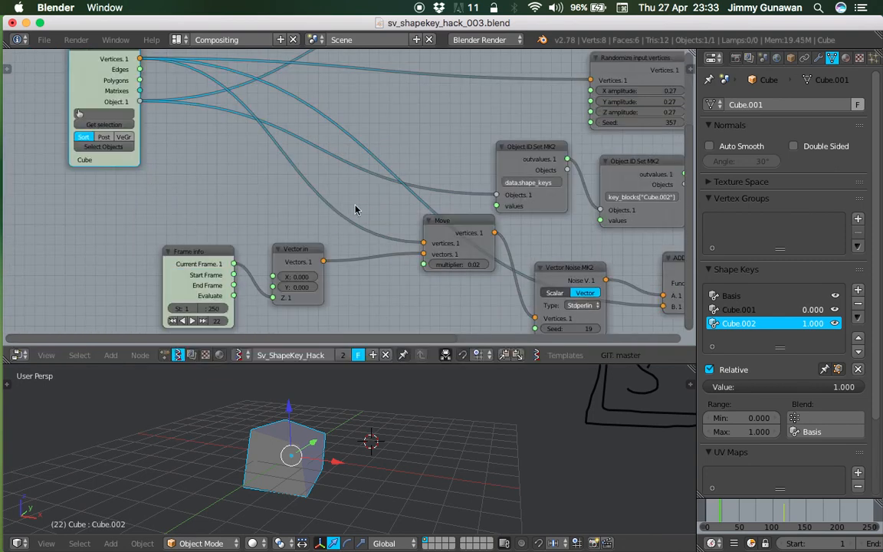
middle_drag(554, 271, 353, 183)
drag(379, 185, 377, 168)
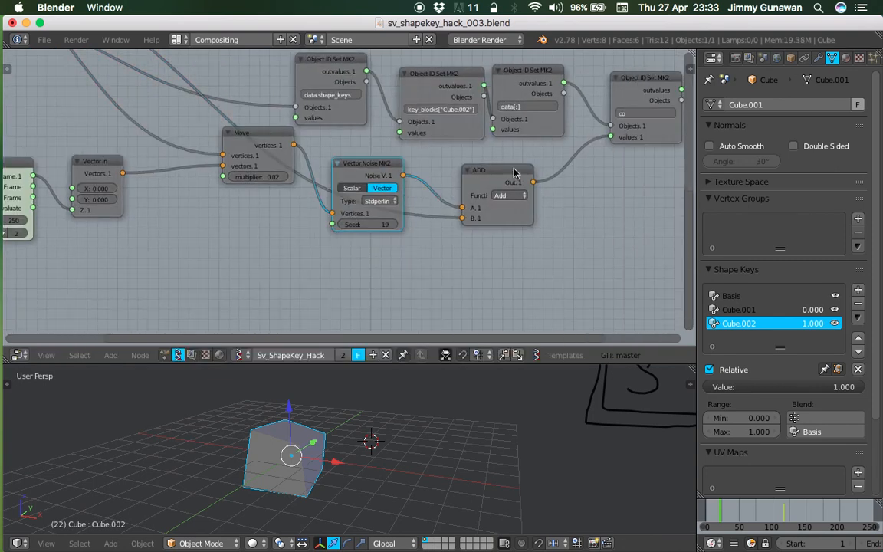
- Move the Add node close to the Vector Noise node and shift the lower chain's co Object ID Set node farther out
drag(516, 170, 478, 173)
middle_drag(525, 174, 340, 204)
drag(475, 167, 486, 152)
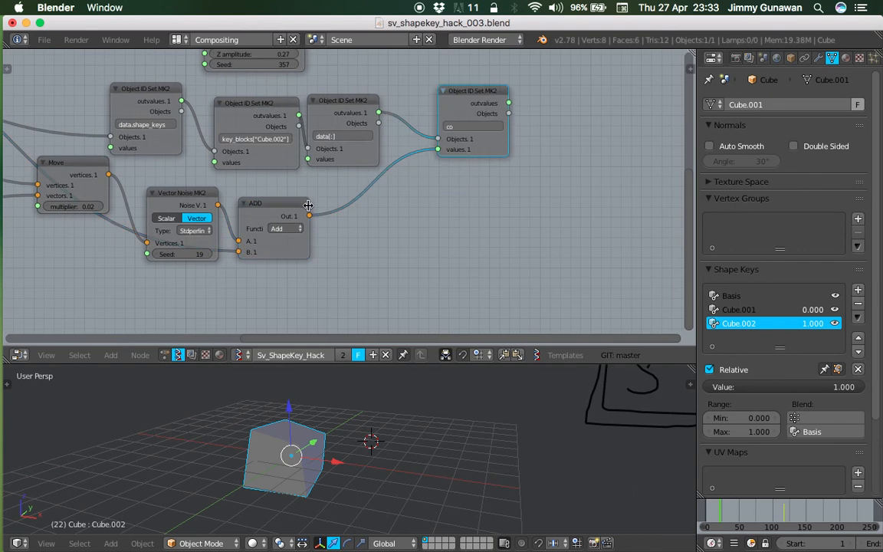
drag(298, 207, 314, 212)
middle_drag(411, 203, 422, 203)
scroll(445, 219, down, 4)
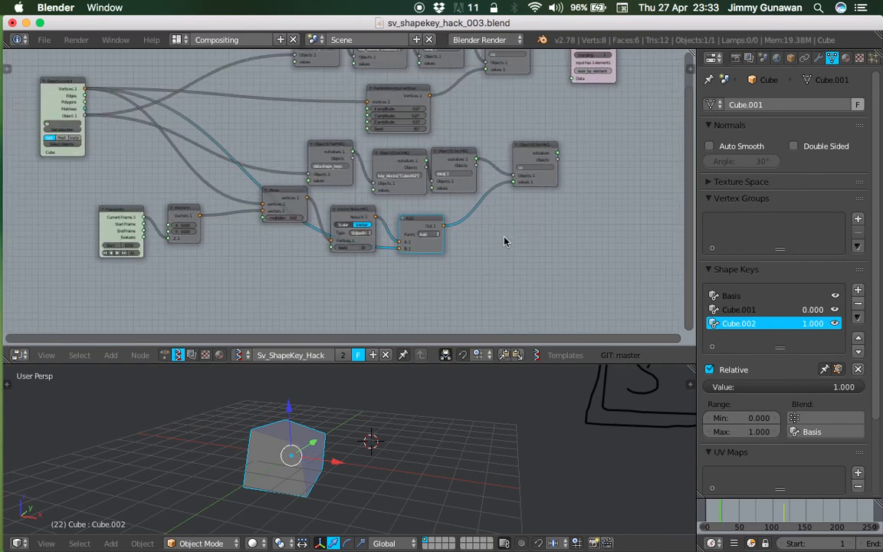
- Add a Viewer BMesh node and place it below the lower co Object ID Set node
key(shift+a)
click(504, 233)
text(bm)
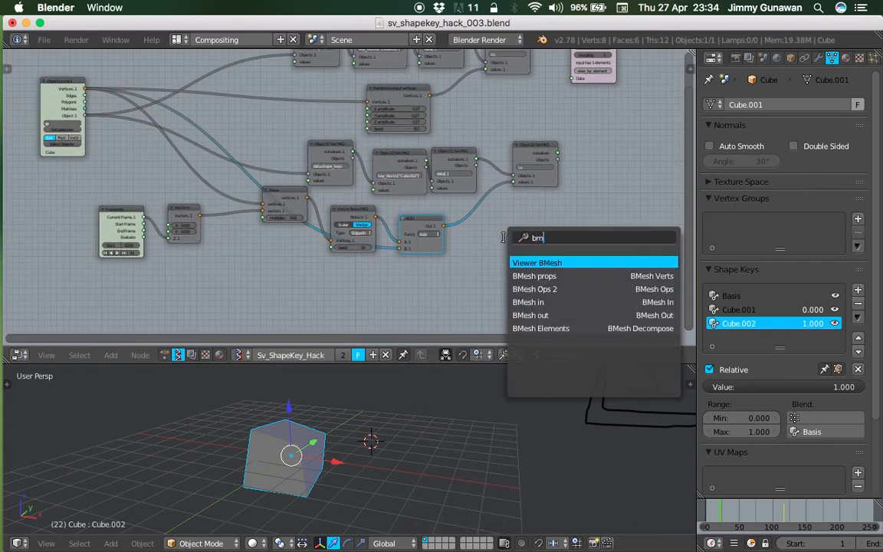
key(Down)
key(Down)
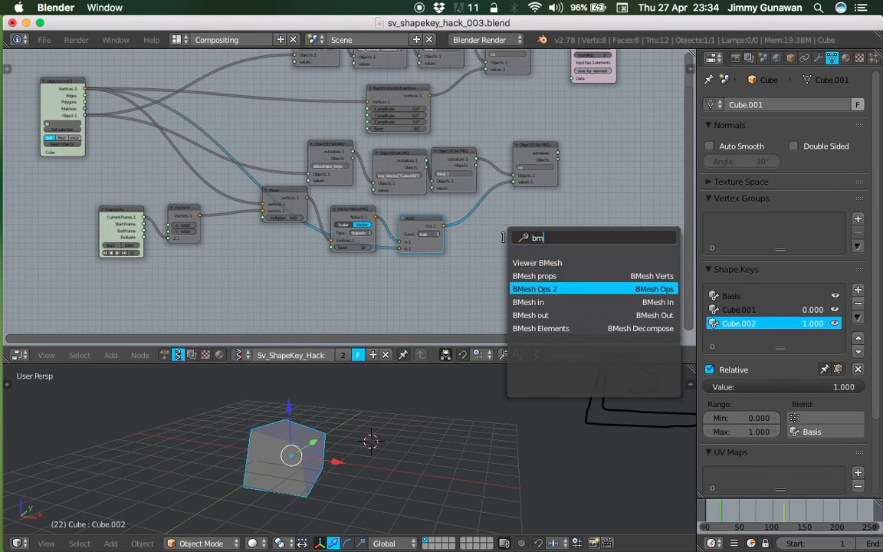
key(Up)
key(Up)
key(Return)
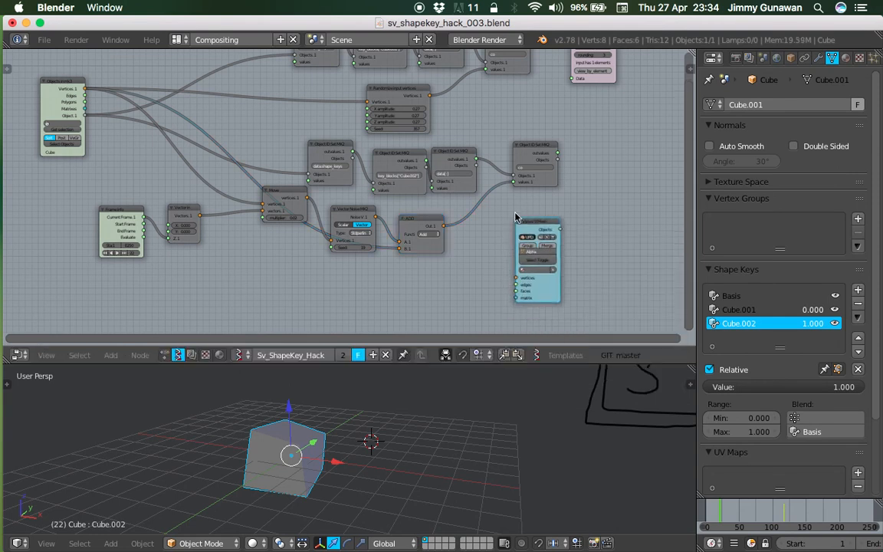
click(515, 222)
- Connect the Add node's output to the Viewer BMesh vertices and the Objects In polygons to its faces
scroll(487, 233, up, 1)
drag(460, 232, 545, 292)
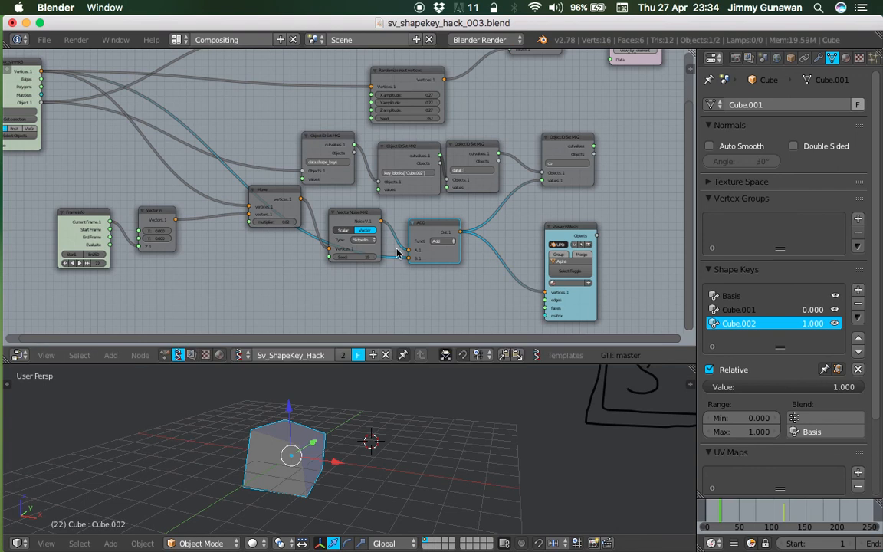
scroll(102, 106, down, 1)
drag(65, 103, 528, 299)
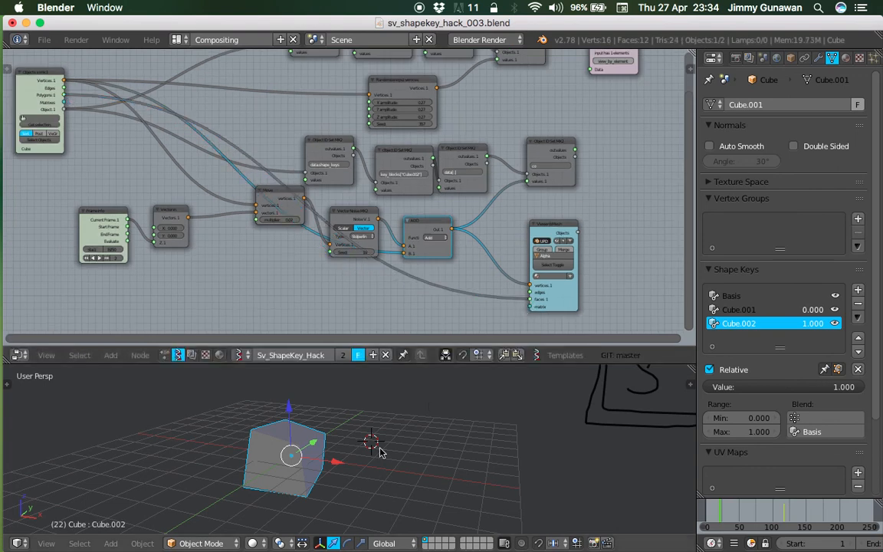
- Try to move the generated Alpha_0 mesh along the X axis, away from the original cube
shift+middle_drag(323, 446, 345, 424)
scroll(329, 427, up, 2)
right_click(327, 429)
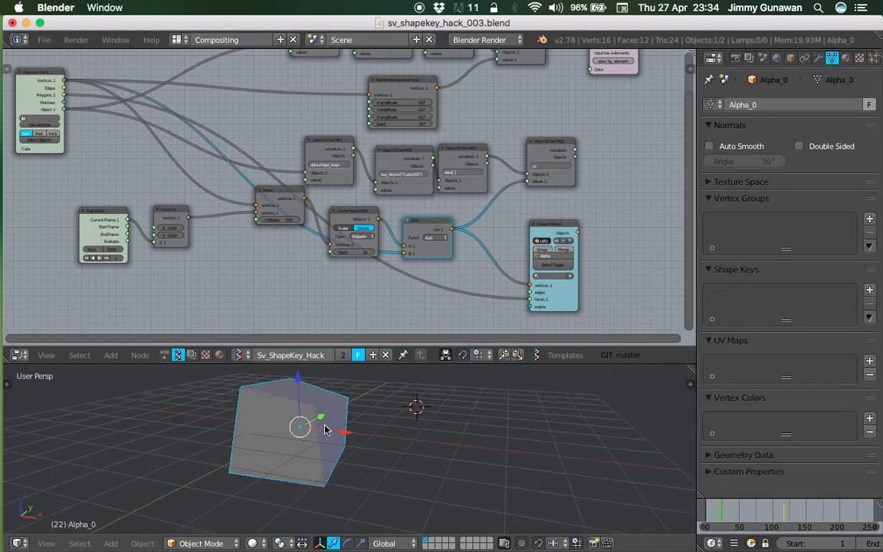
drag(328, 427, 465, 428)
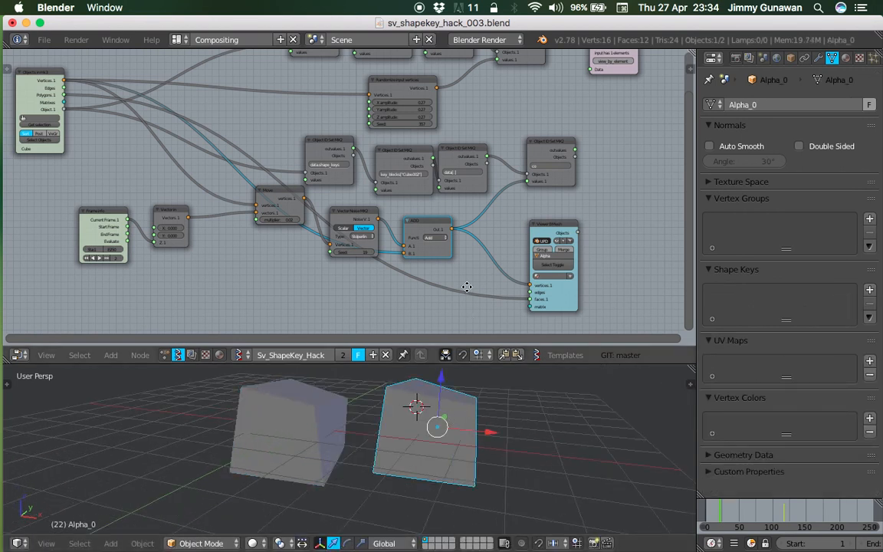
scroll(460, 291, down, 2)
middle_drag(477, 377, 504, 414)
scroll(507, 416, down, 3)
middle_drag(504, 263, 412, 209)
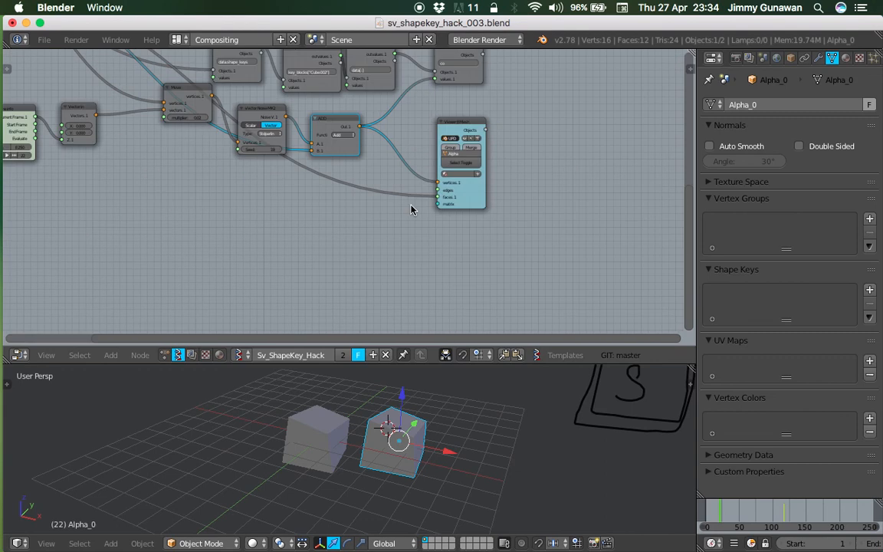
- Add a Vector In node near the Viewer BMesh node
scroll(367, 238, up, 3)
key(shift+a)
click(337, 251)
text(vector i)
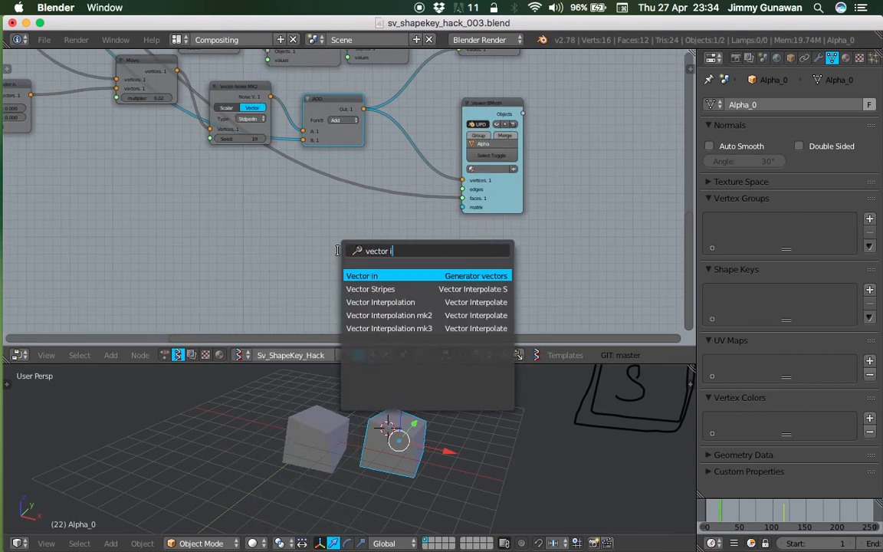
key(Return)
click(332, 248)
- Place the 3D cursor on the empty grid area beside the overlapping cubes
scroll(476, 433, up, 3)
click(471, 429)
shift+middle_drag(488, 425, 469, 434)
click(468, 433)
scroll(472, 432, up, 1)
middle_drag(411, 262, 391, 247)
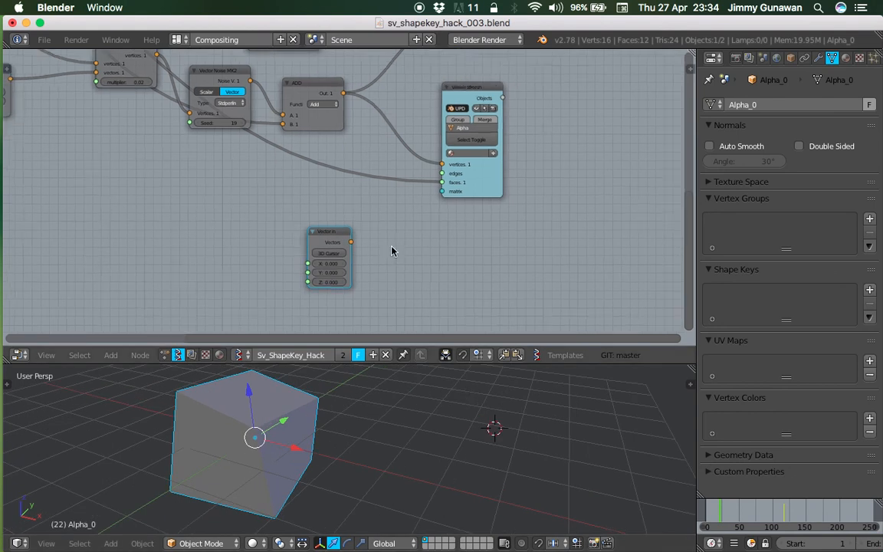
scroll(392, 248, up, 2)
click(509, 435)
- Connect Vector In to the Viewer BMesh matrix input and load the 3D cursor location, X 4.883, Y 2.348, Z 0.137
drag(349, 251, 456, 192)
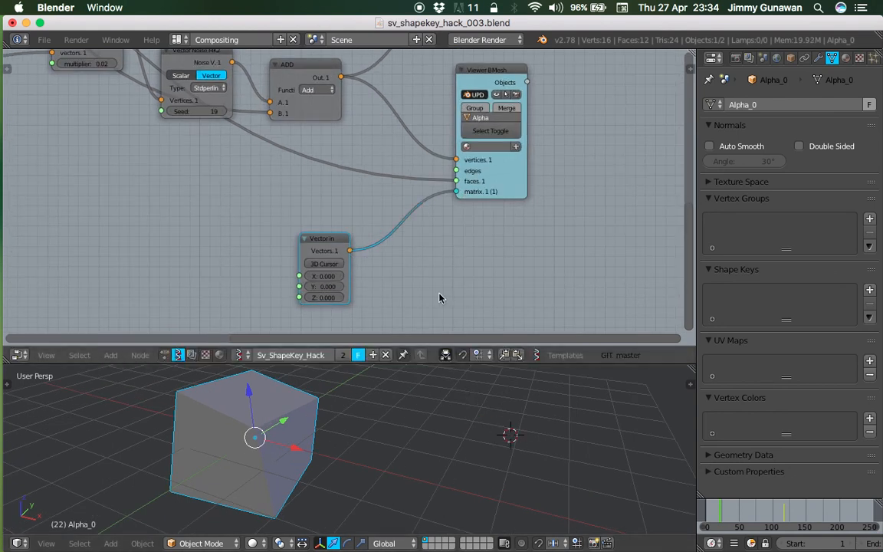
drag(317, 240, 368, 210)
click(376, 236)
middle_drag(468, 442, 394, 422)
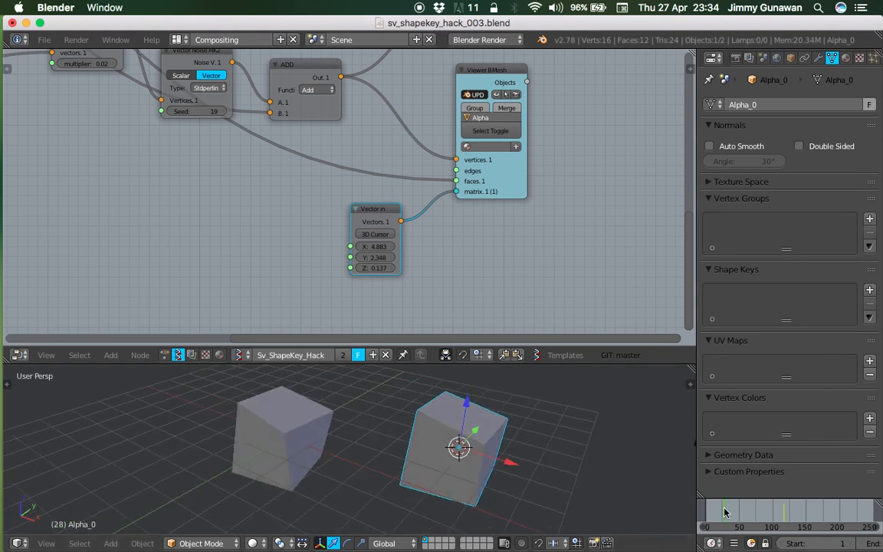
- Split the Properties area, switch its upper part to an Outliner, and select Cube and then Alpha_0 there
right_click(286, 421)
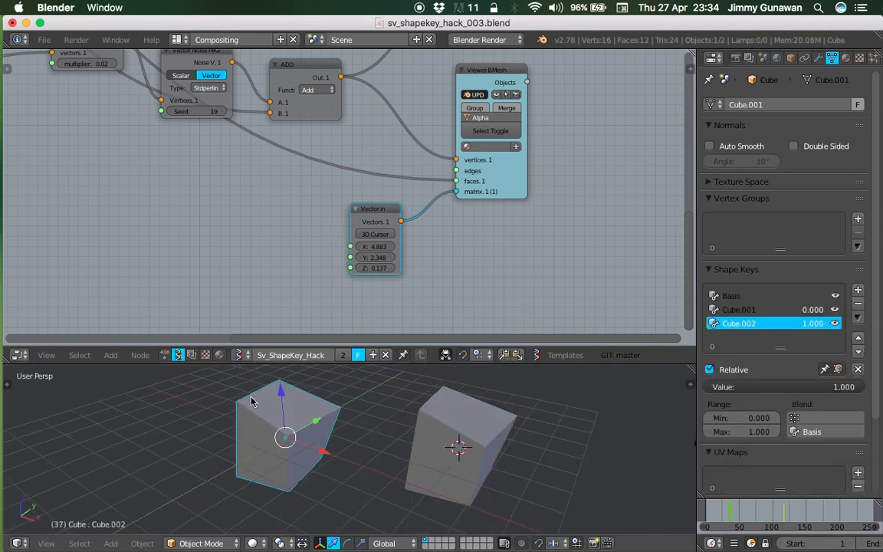
right_click(426, 437)
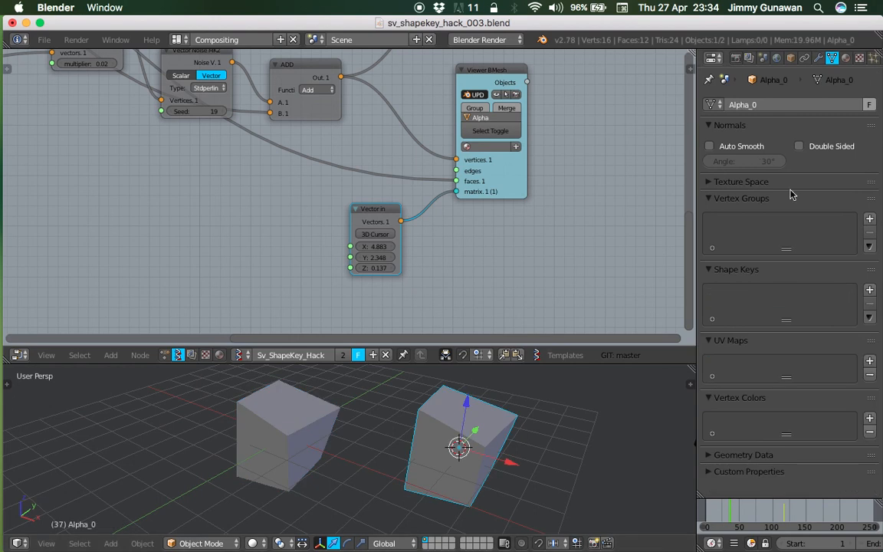
drag(878, 55, 856, 186)
click(714, 63)
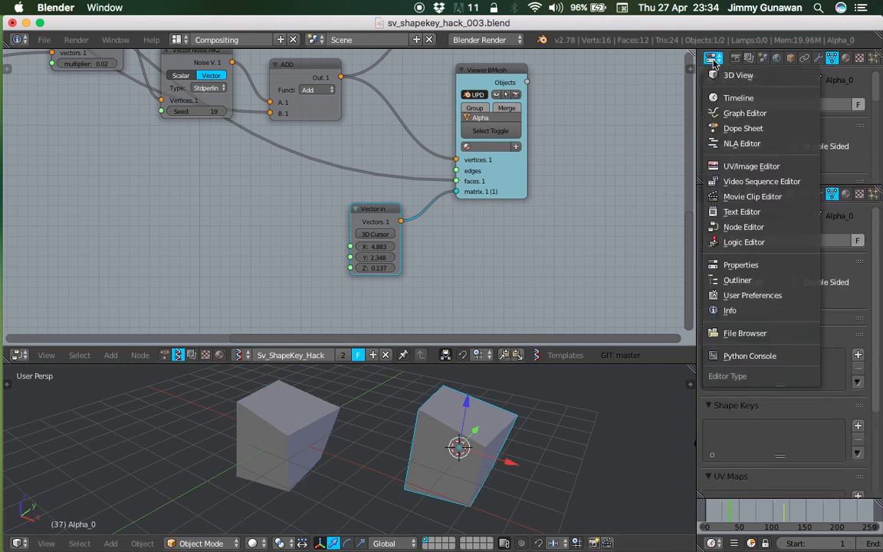
click(735, 280)
click(749, 129)
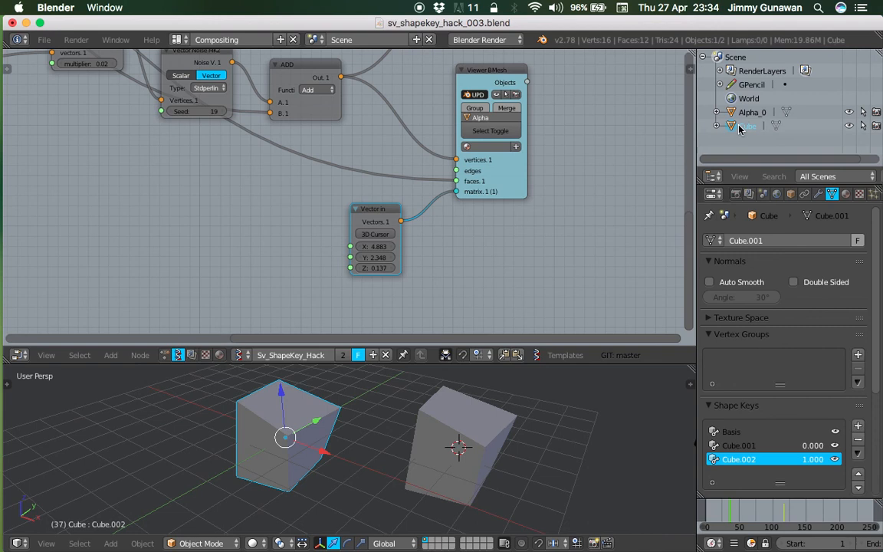
click(752, 114)
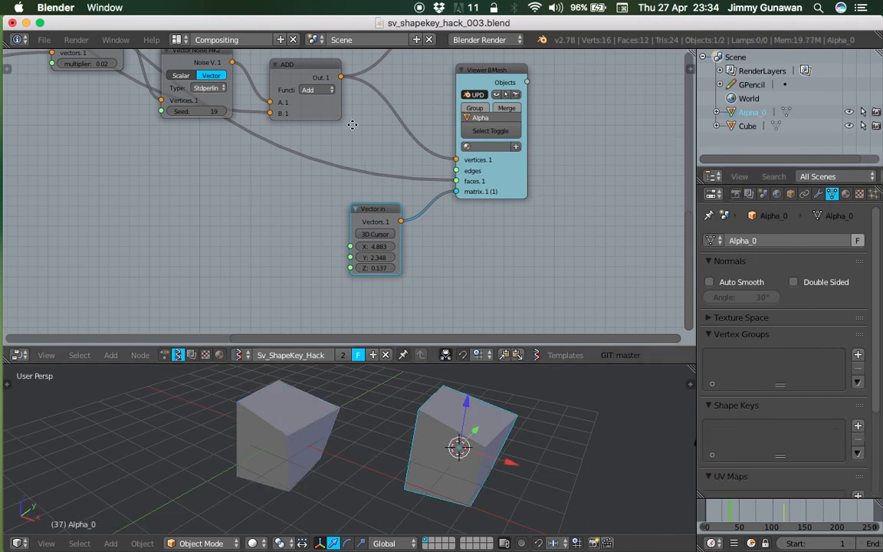
- Examine how the Objects In, Frame Info, Vector Noise and Add nodes feed both the shape-key chain and the Viewer BMesh
middle_drag(352, 125, 438, 153)
scroll(255, 142, down, 2)
middle_drag(254, 142, 325, 150)
middle_drag(138, 115, 315, 152)
middle_drag(134, 75, 150, 164)
middle_drag(156, 118, 156, 123)
middle_drag(591, 238, 571, 248)
middle_drag(392, 198, 353, 185)
scroll(391, 225, down, 1)
middle_drag(366, 221, 506, 290)
scroll(435, 252, down, 1)
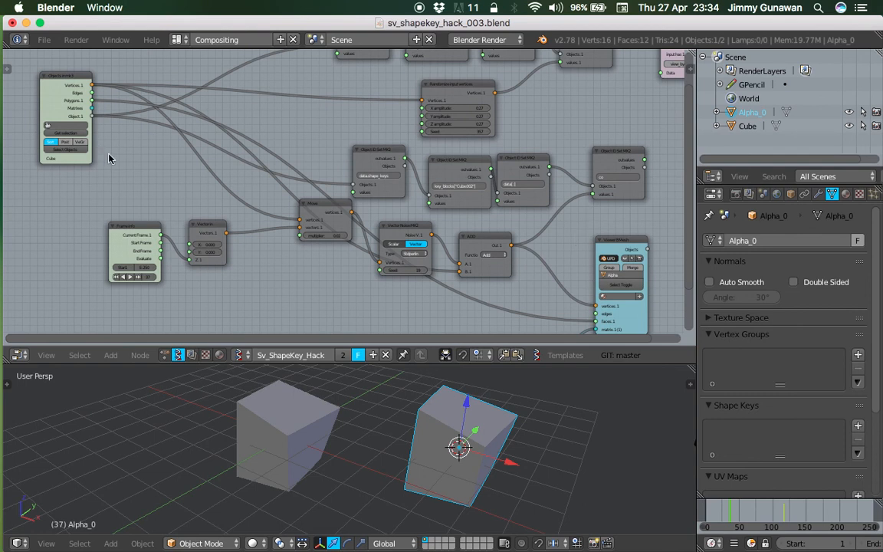
middle_drag(337, 213, 326, 197)
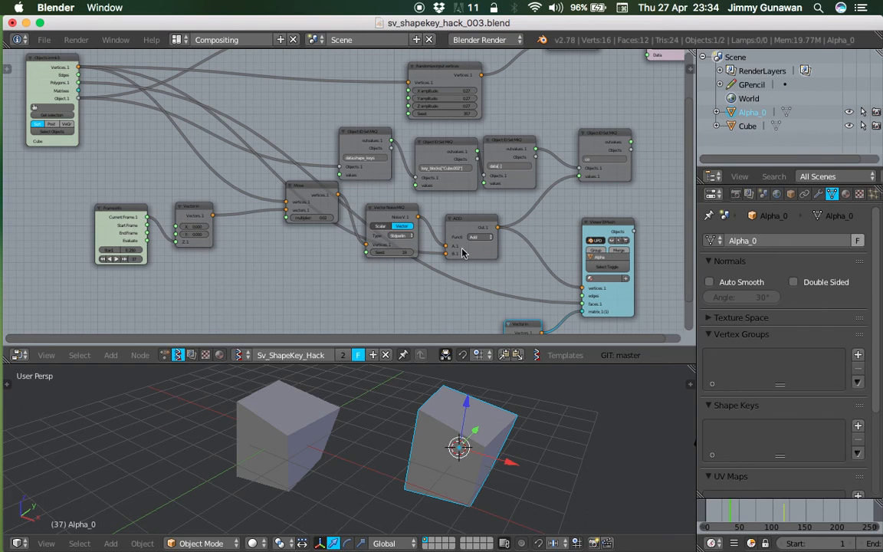
mouse_move(485, 226)
middle_down()
mouse_move(356, 197)
mouse_move(485, 227)
middle_up()
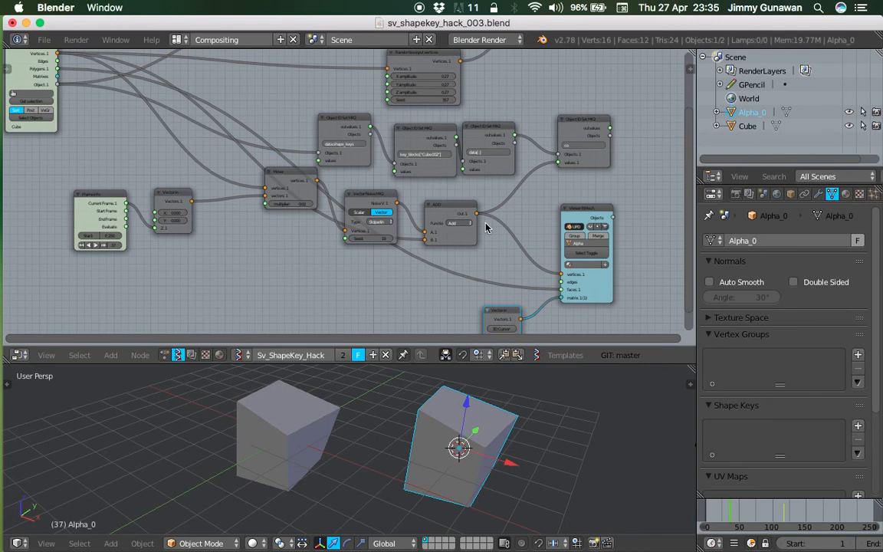
- Reposition the 3D cursor and load its location into Vector In as X 3.814, Y 2.817, Z 1.240
middle_drag(493, 233, 385, 177)
scroll(414, 201, up, 4)
mouse_move(377, 296)
mouse_down()
mouse_move(361, 296)
mouse_move(381, 309)
mouse_up()
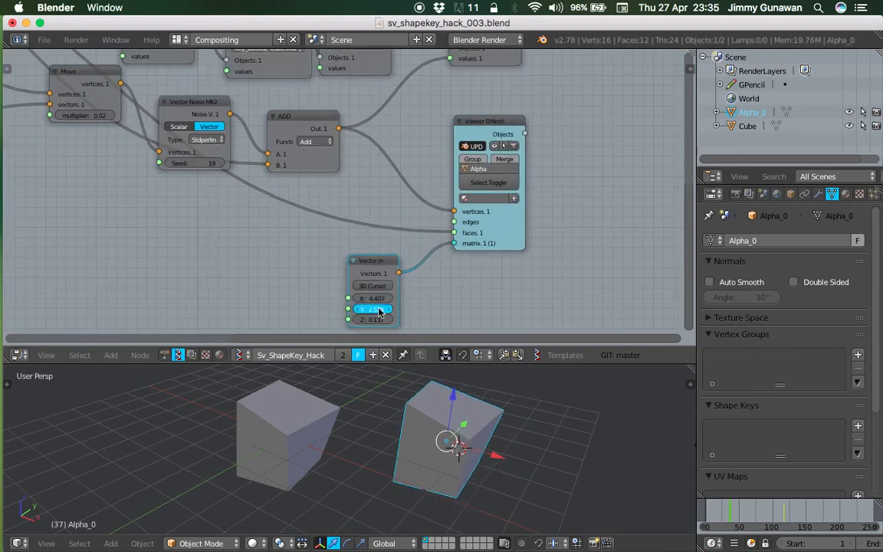
middle_drag(472, 404, 509, 408)
click(548, 414)
click(383, 285)
middle_drag(437, 384, 516, 453)
click(434, 397)
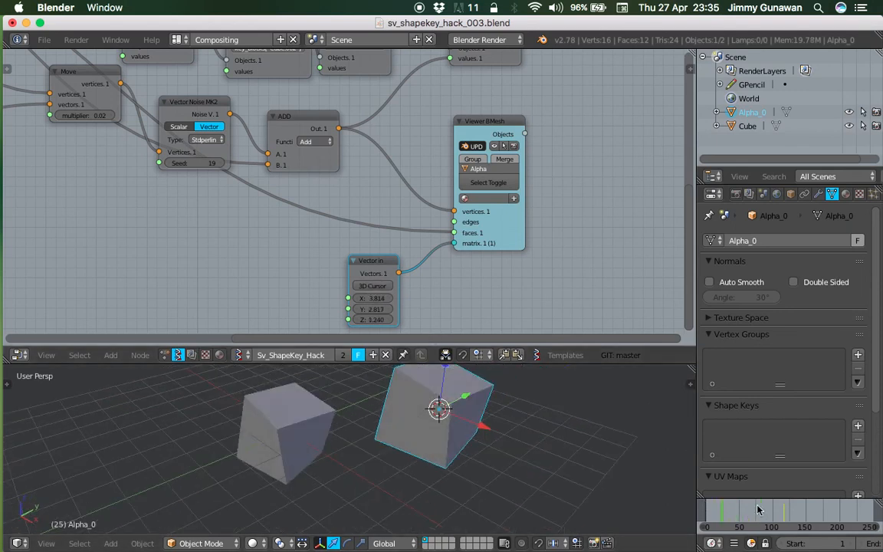
- Toggle the Alpha_0 object's visibility off and on, and select the original Cube for comparison
scroll(374, 254, down, 1)
middle_drag(323, 201, 407, 203)
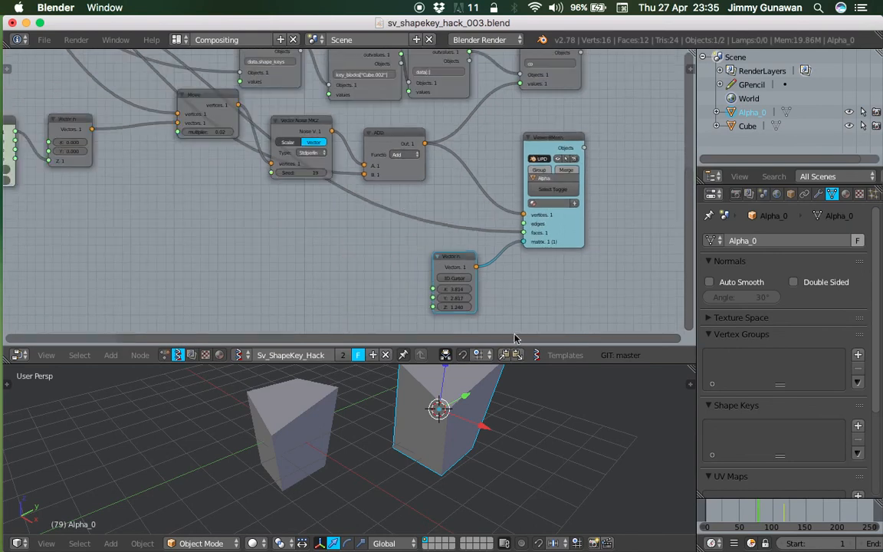
middle_drag(357, 238, 274, 268)
scroll(438, 224, up, 5)
middle_drag(483, 259, 416, 251)
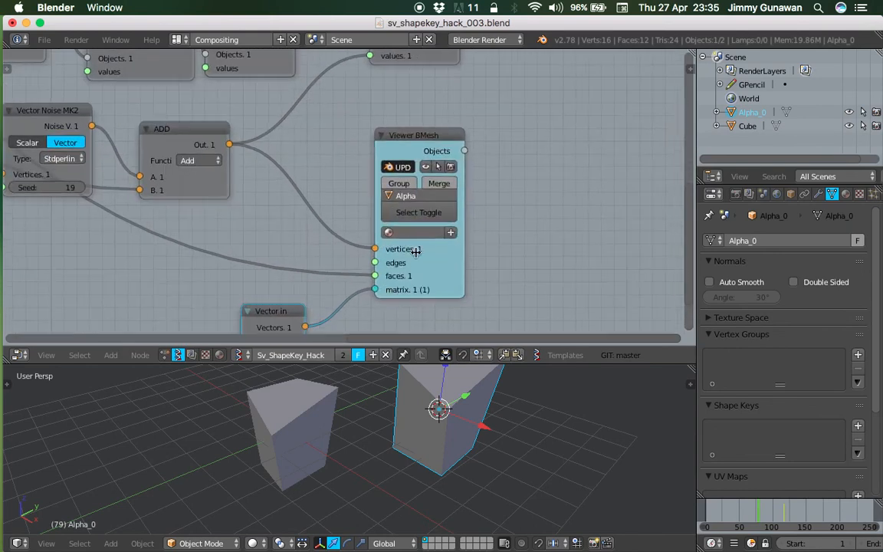
click(850, 112)
click(851, 113)
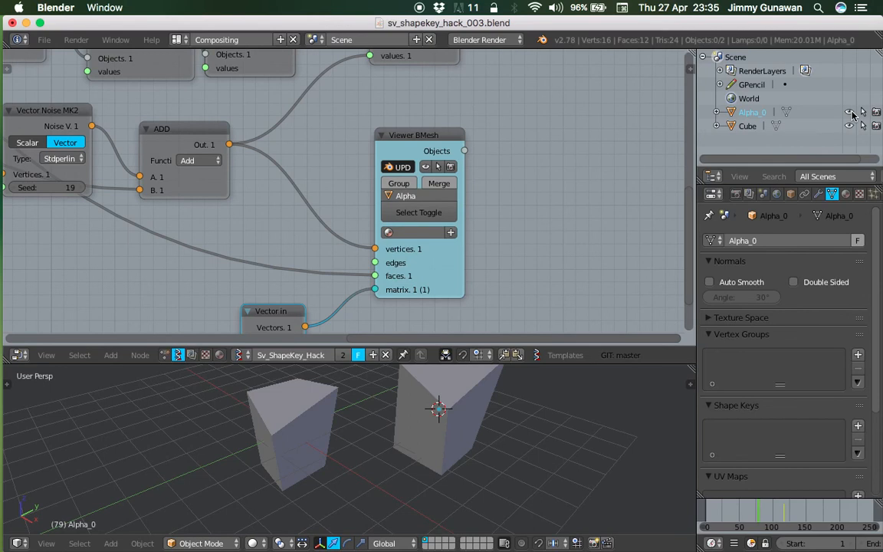
right_click(295, 433)
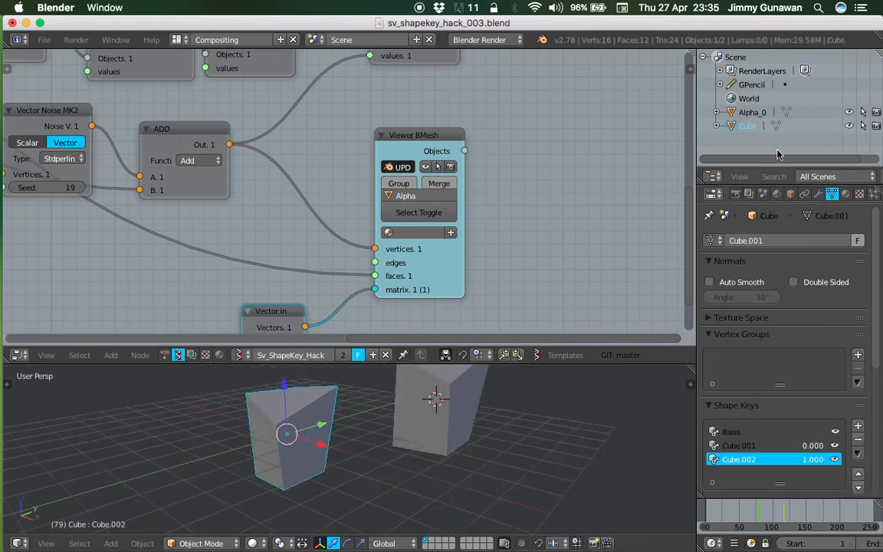
mouse_move(479, 445)
middle_down()
mouse_move(389, 446)
mouse_move(322, 426)
middle_up()
scroll(430, 445, down, 2)
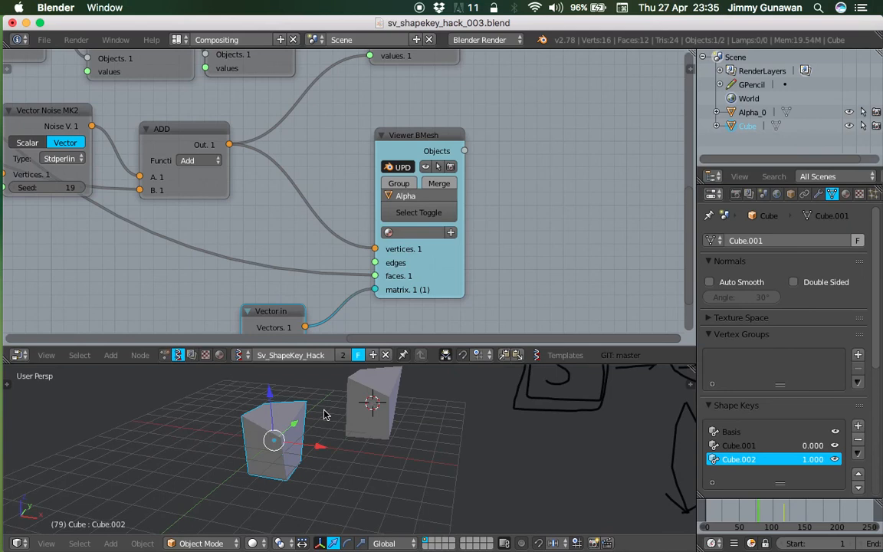
scroll(339, 405, up, 2)
scroll(337, 405, up, 1)
scroll(339, 420, up, 1)
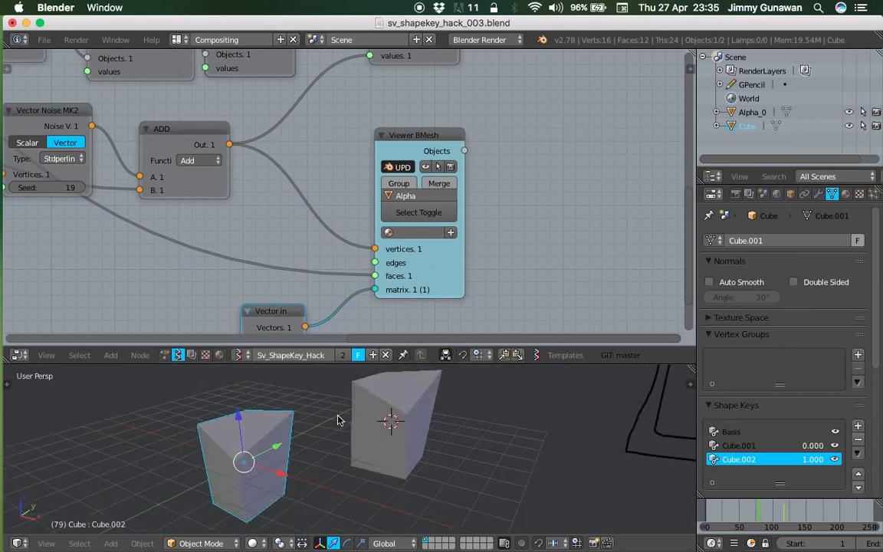
- Examine the upper Object ID Set chain of data.shape_keys, key_blocks["Cube.001"], data[:] and co alongside the two cubes
scroll(234, 167, down, 6)
middle_drag(157, 157, 351, 211)
scroll(358, 196, down, 2)
scroll(359, 197, down, 2)
scroll(351, 212, up, 5)
middle_drag(387, 109, 287, 232)
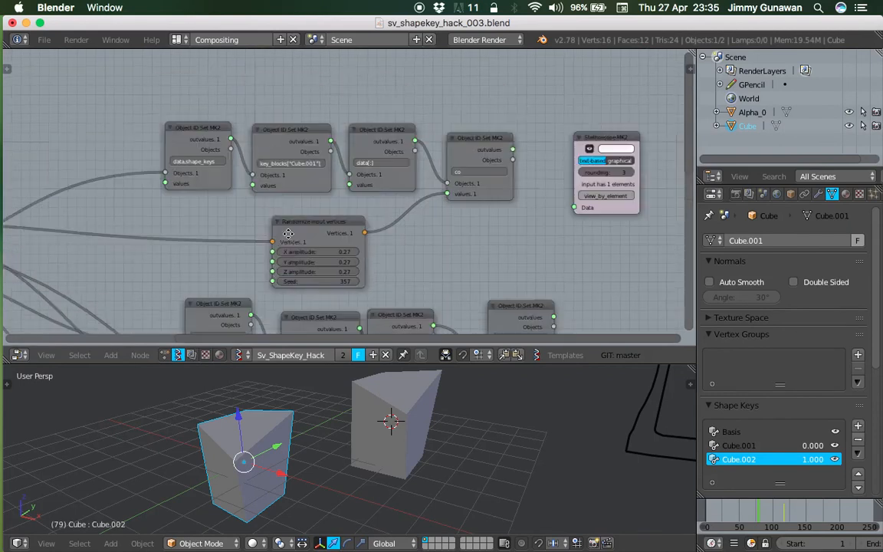
scroll(291, 238, up, 3)
scroll(292, 235, up, 4)
middle_drag(172, 138, 207, 130)
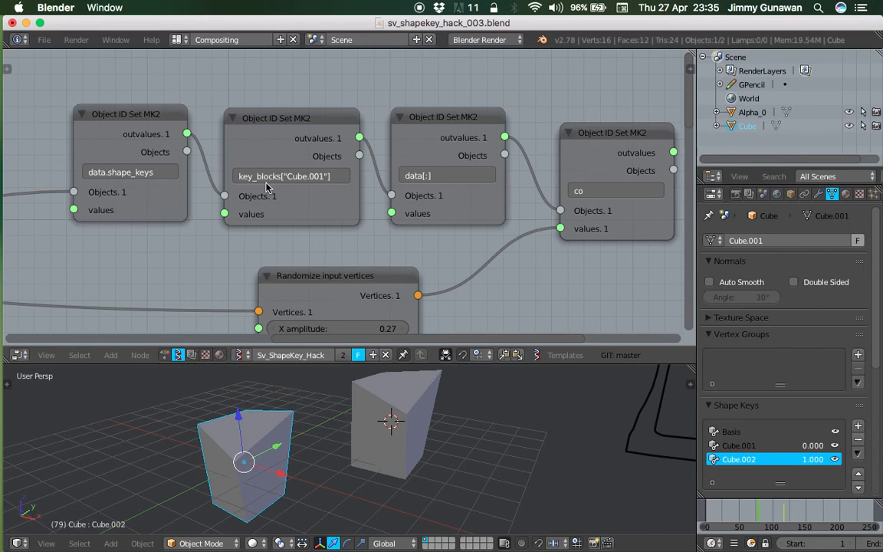
scroll(269, 196, down, 3)
scroll(247, 160, up, 2)
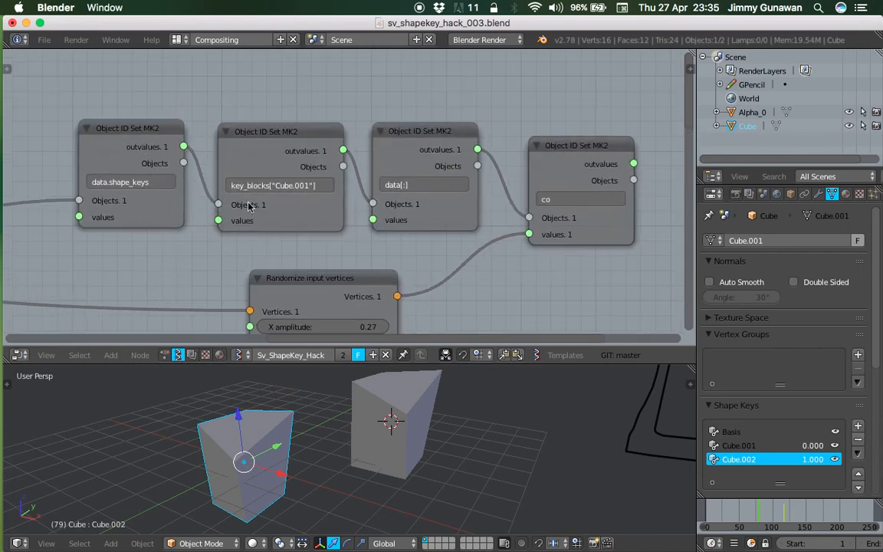
middle_drag(421, 485, 390, 460)
mouse_move(282, 434)
middle_down()
mouse_move(317, 387)
mouse_move(250, 403)
middle_up()
middle_drag(314, 216, 296, 223)
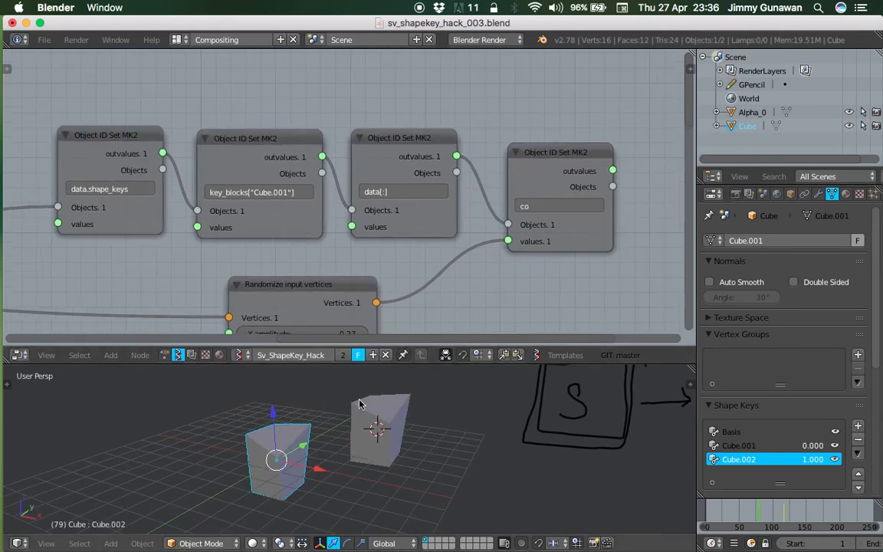
middle_drag(359, 403, 352, 397)
mouse_move(359, 178)
middle_down()
mouse_move(350, 178)
mouse_move(373, 183)
middle_up()
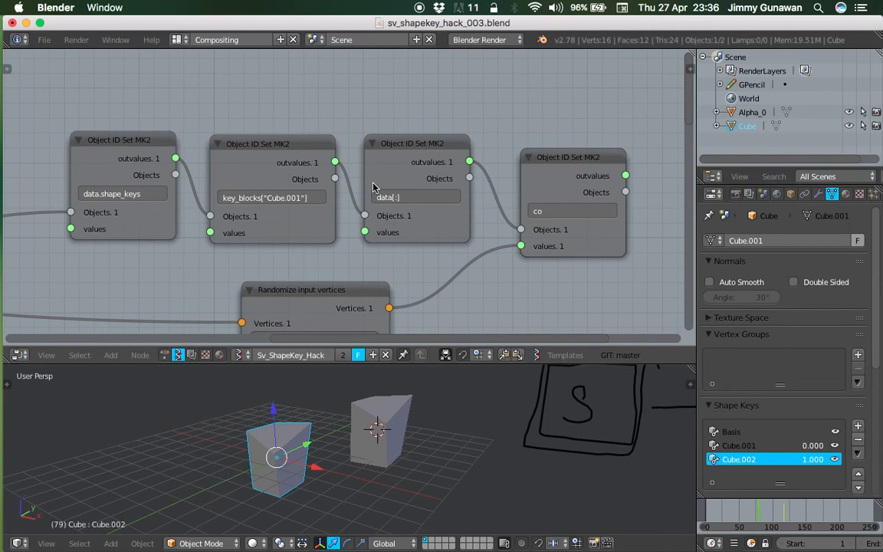